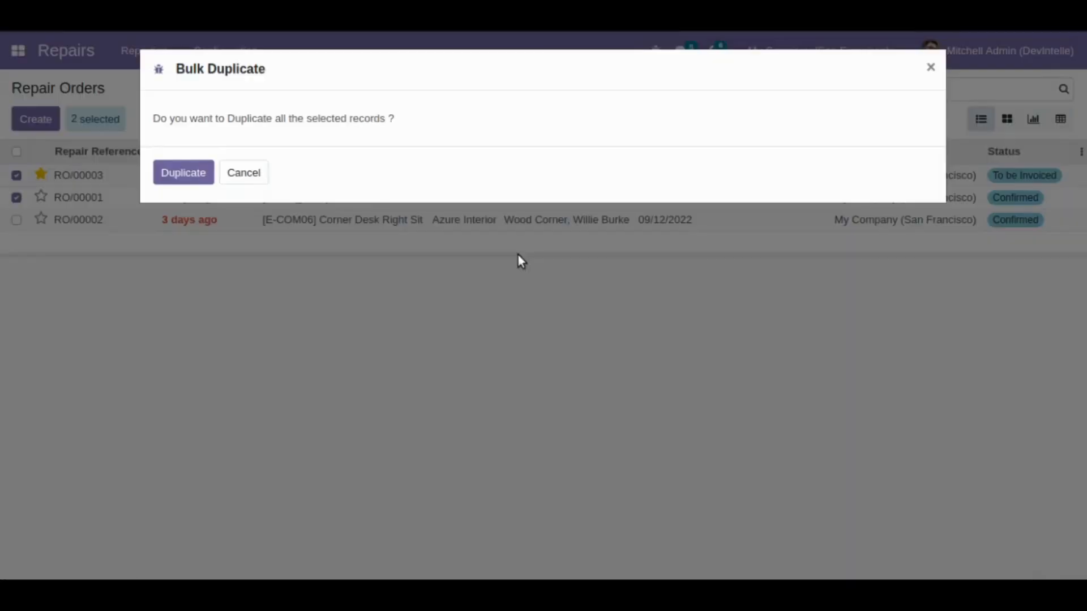
- Duplicate the two selected repair orders in bulk
left_click(189, 175)
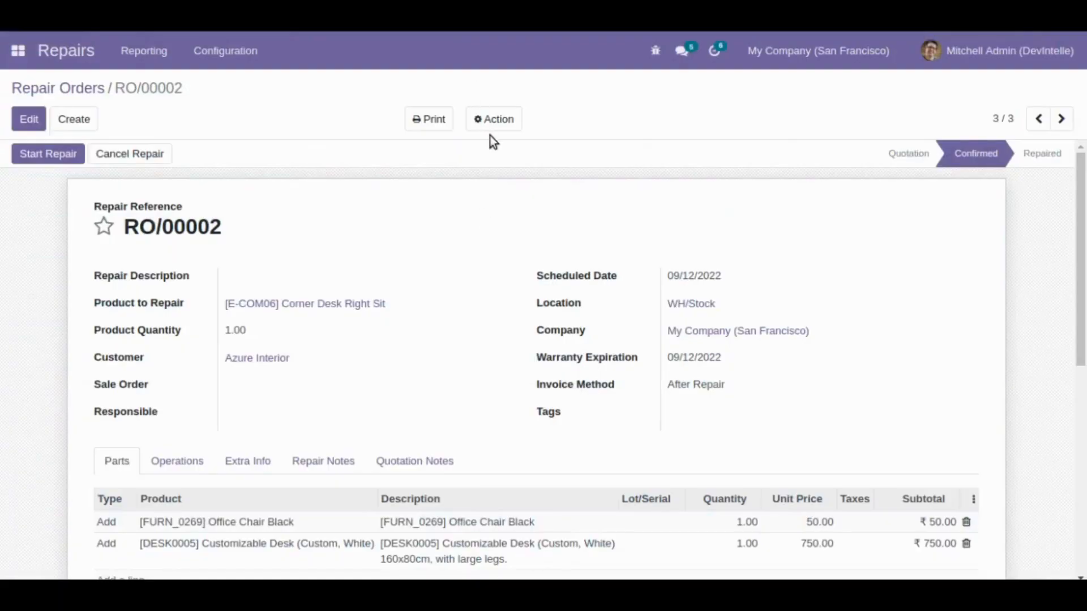
- Export the open repair order for the Corner Desk Right Sit
left_click(504, 121)
left_click(537, 209)
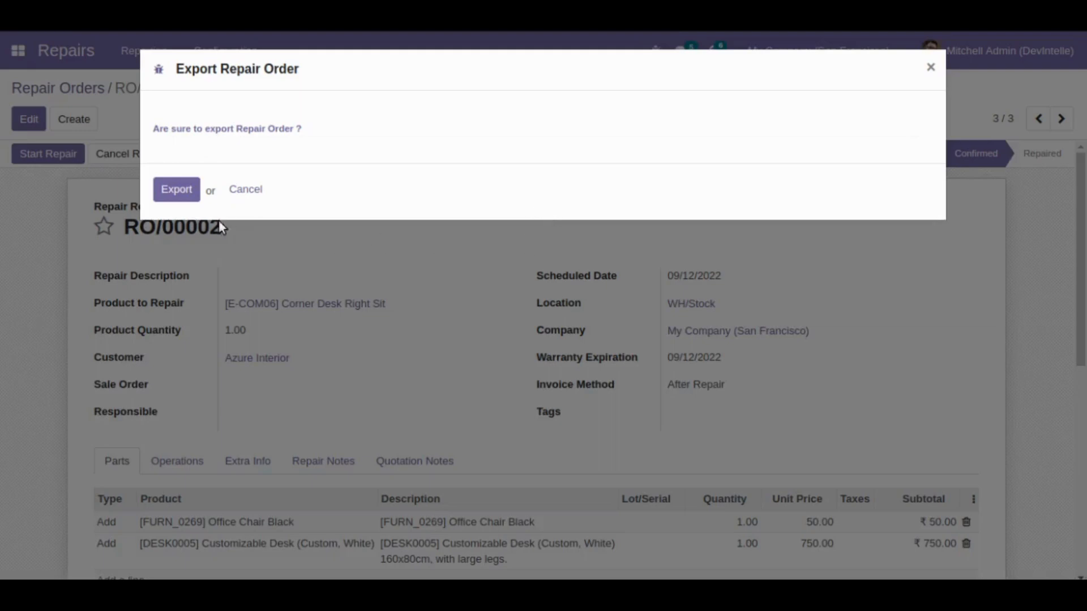
left_click(178, 189)
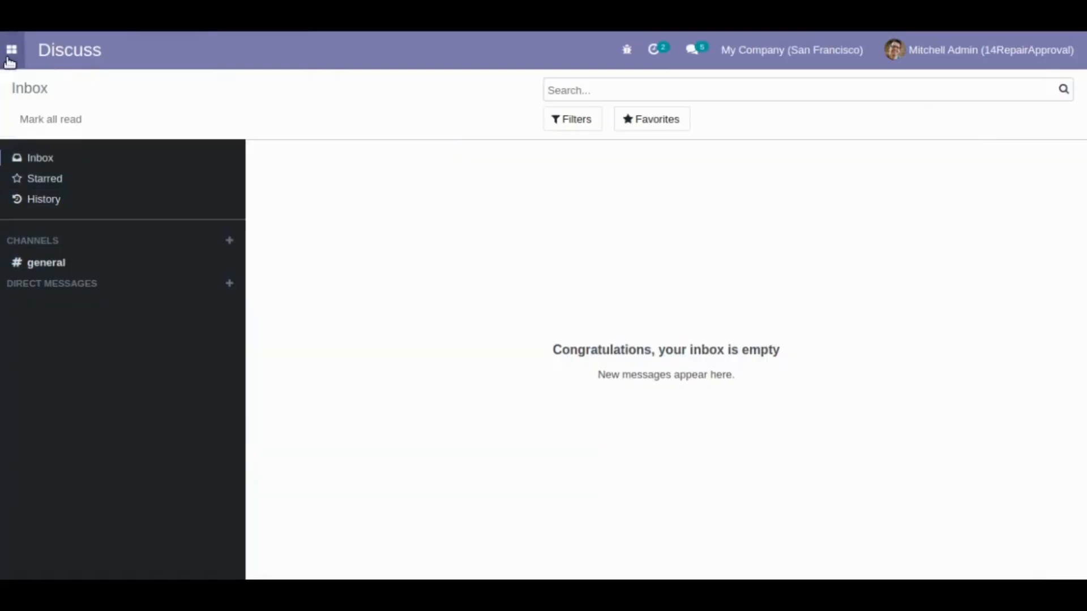
- Check the Repair Order Double Approval Amount in the Sales settings
left_click(7, 56)
left_click(40, 229)
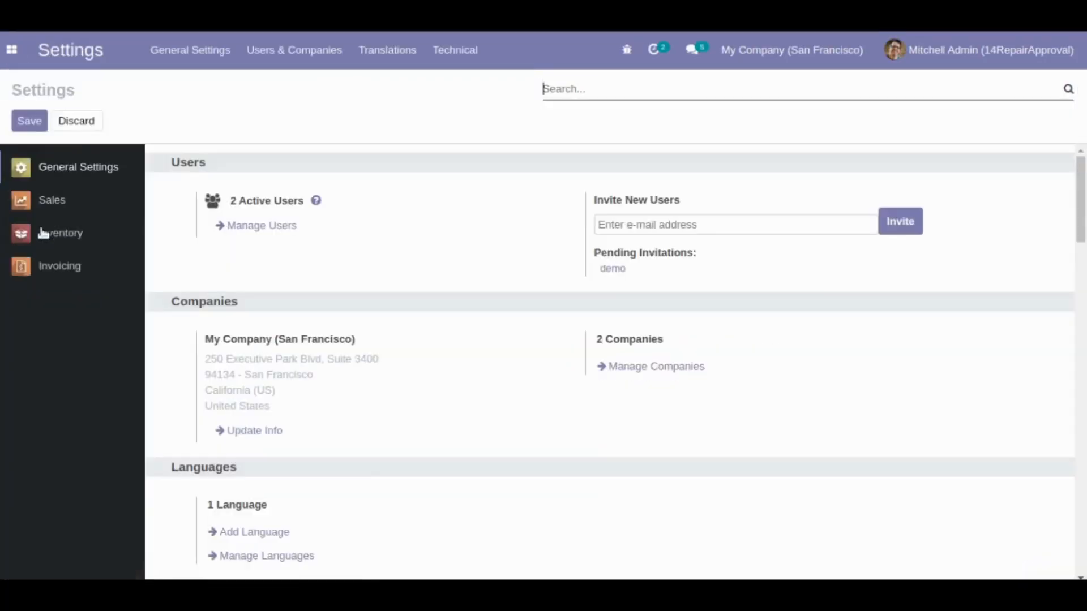
left_click(63, 202)
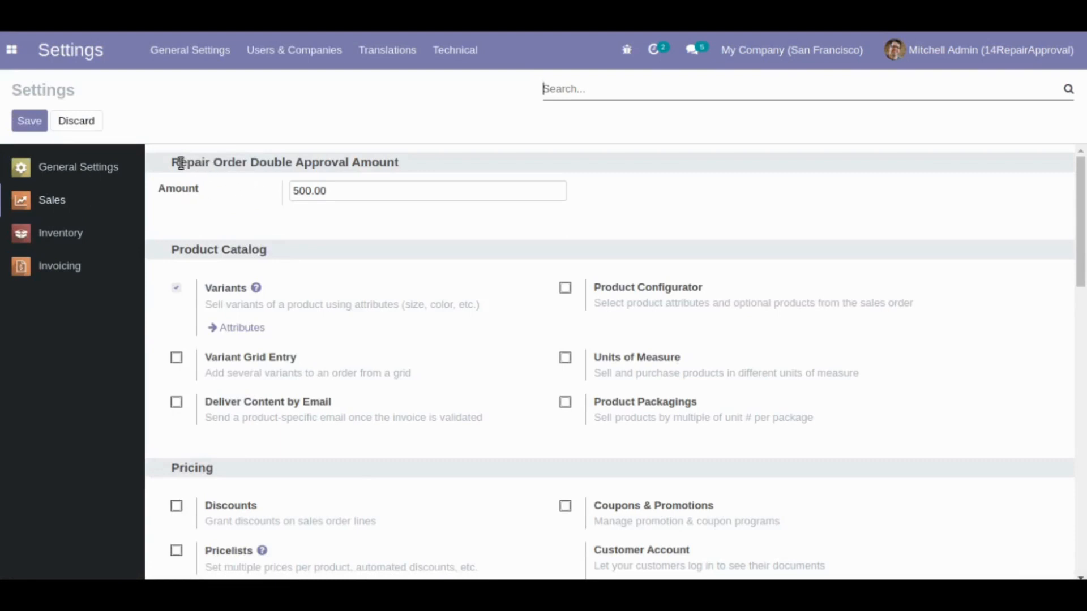
left_click_drag(180, 163, 395, 163)
left_click(173, 201)
- Start a new repair order for the product [DESK0006] Customizable Desk (CONFIG) (Custom, Black)
left_click(12, 50)
left_click(53, 168)
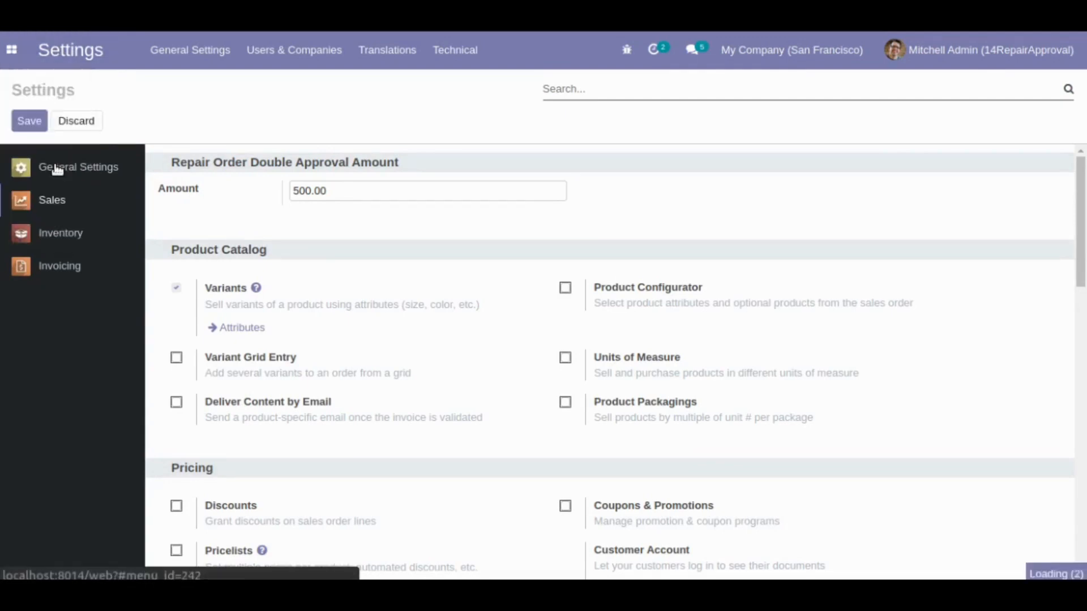
left_click(44, 121)
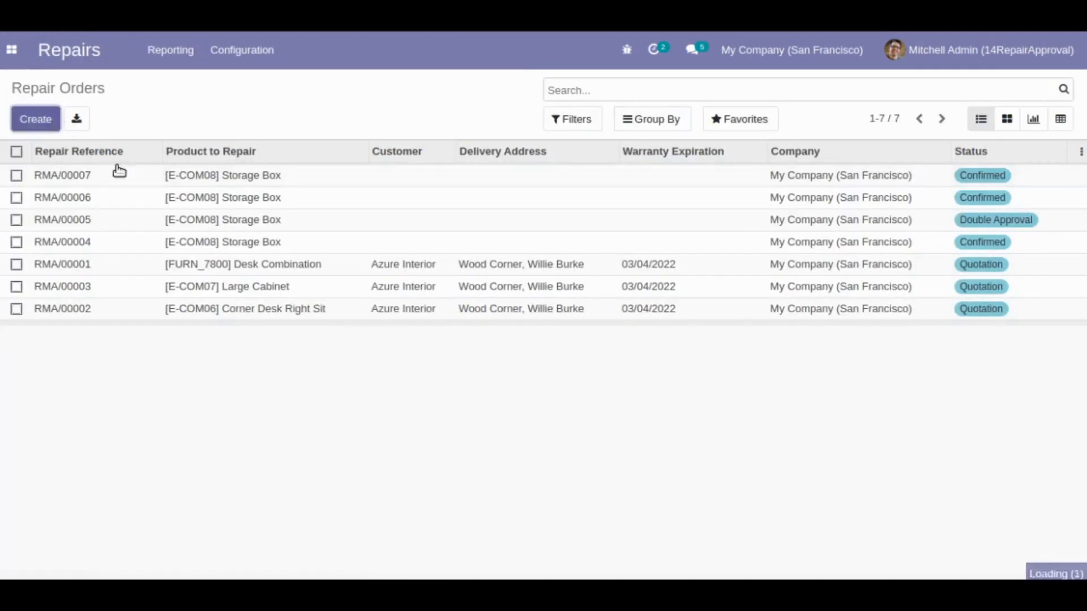
left_click(255, 286)
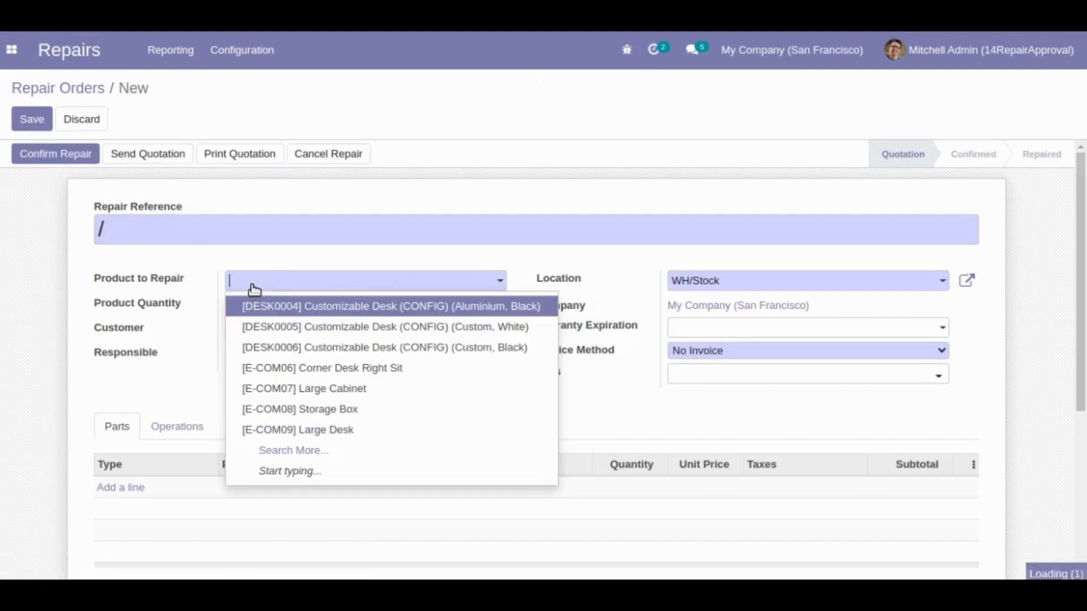
left_click(285, 348)
- Add a part line for [E-COM08] Storage Box, save and confirm the repair order, and check its total
scroll(300, 358, "down", 2)
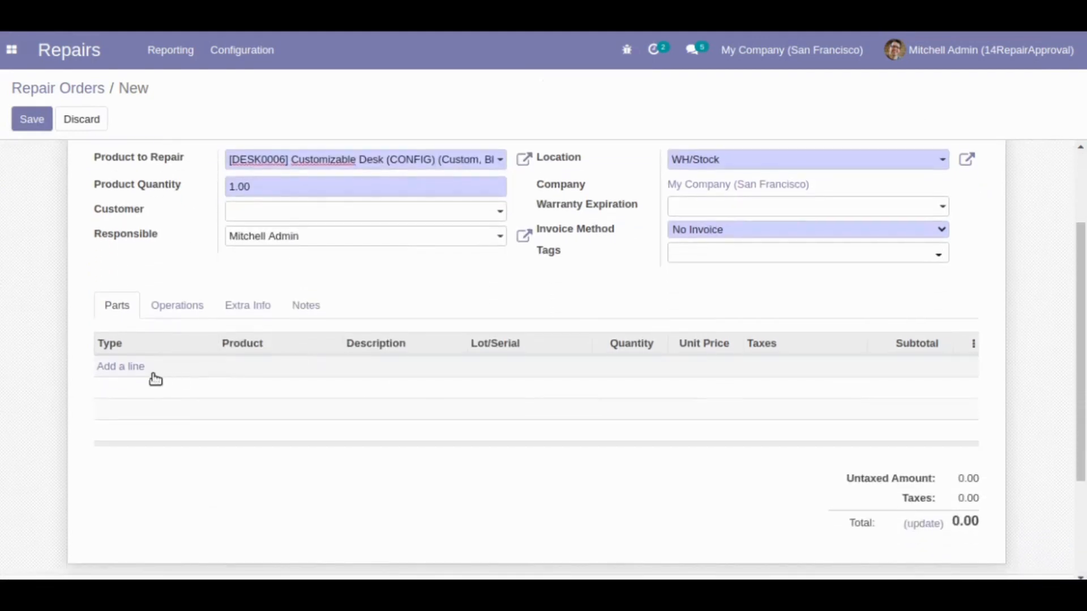
left_click(131, 488)
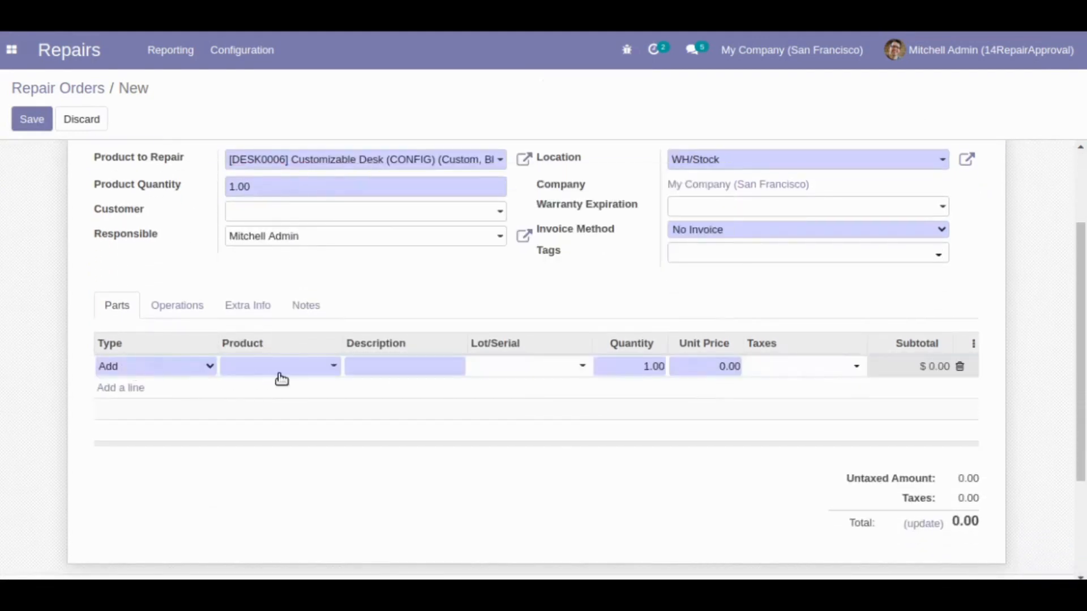
left_click(281, 367)
left_click(316, 493)
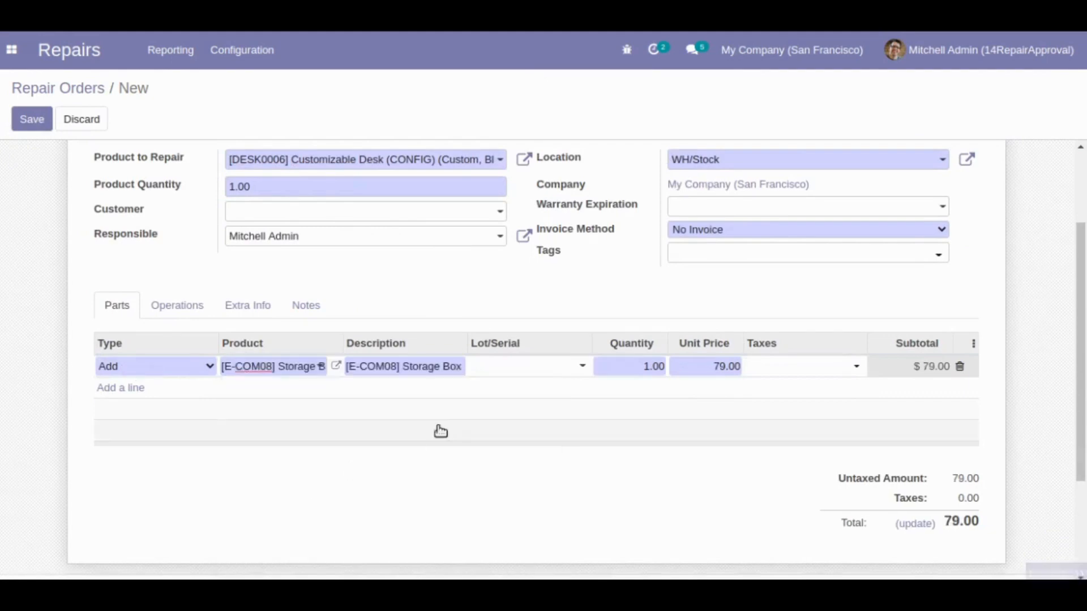
scroll(447, 426, "down", 1)
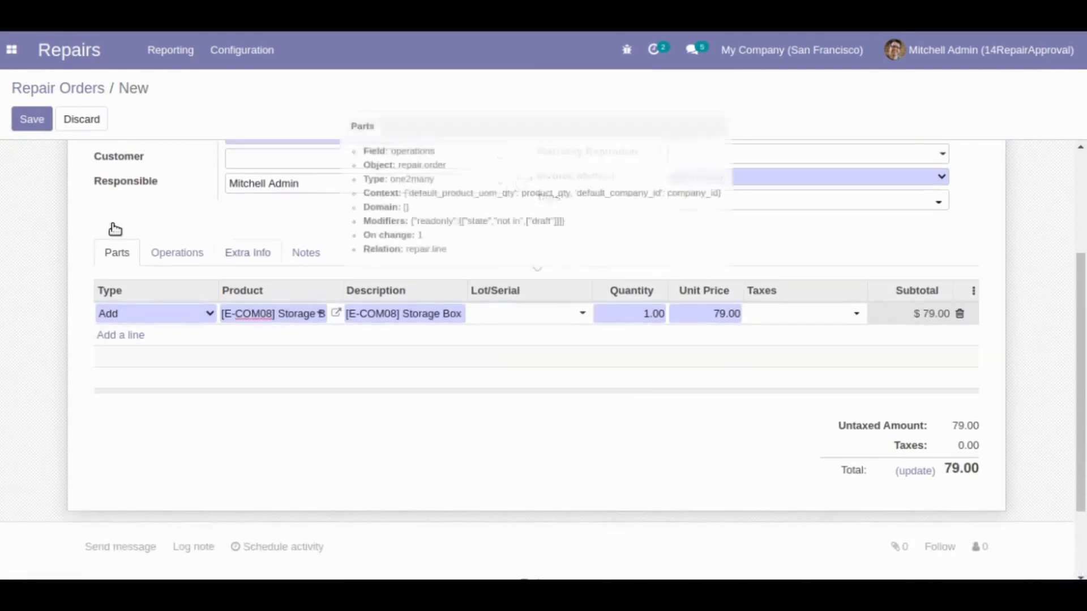
left_click(40, 120)
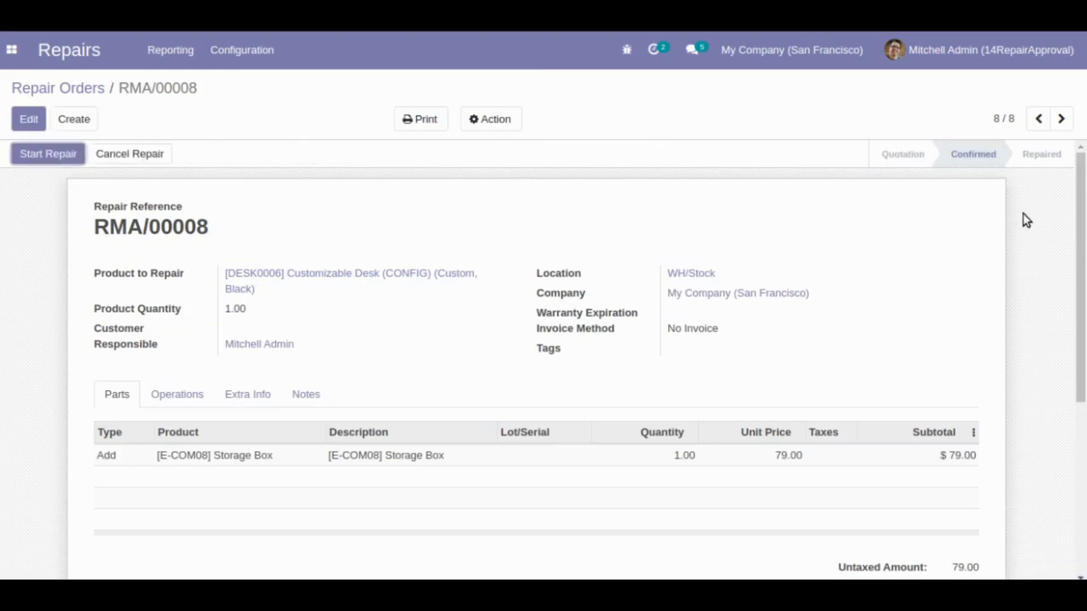
scroll(960, 480, "down", 3)
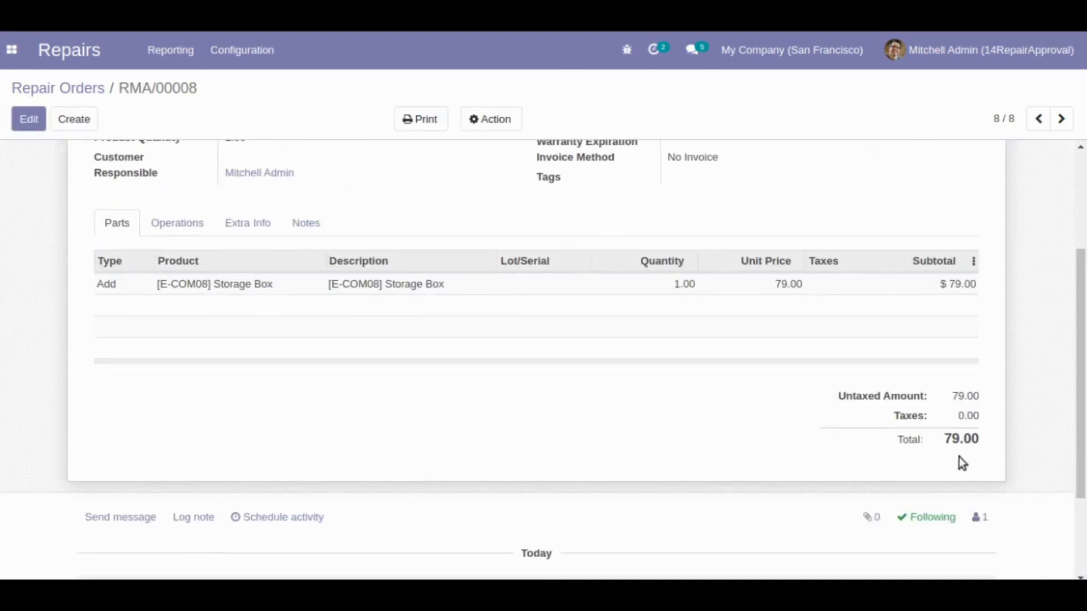
scroll(965, 450, "up", 3)
- Create another repair order for [DESK0004] Customizable Desk (CONFIG) (Aluminium, Black) with the part [E-COM06] Corner Desk Right Sit
left_click(69, 119)
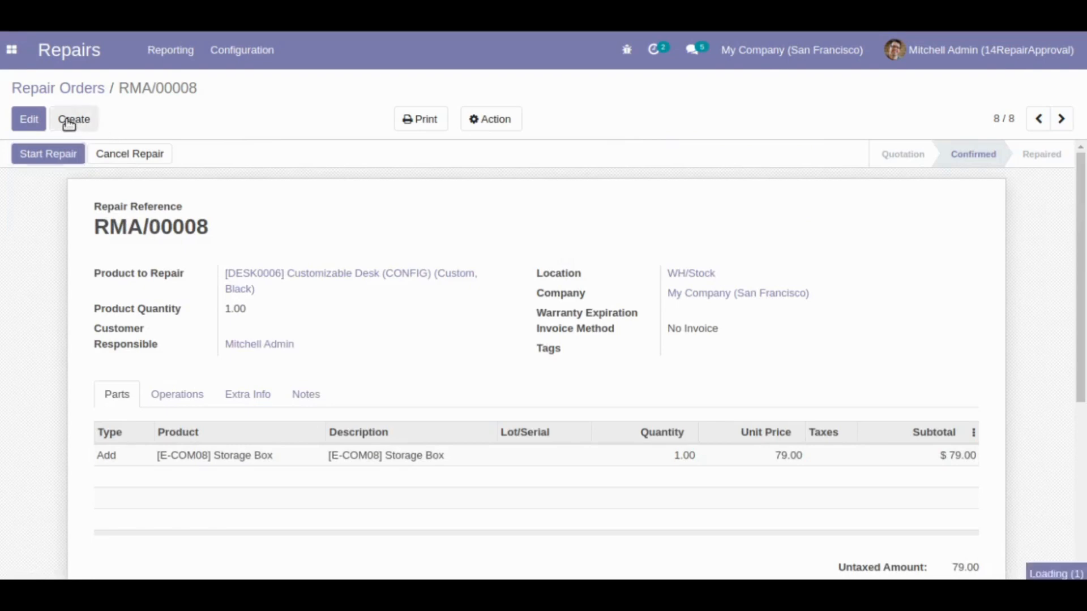
left_click(287, 281)
scroll(291, 310, "down", 3)
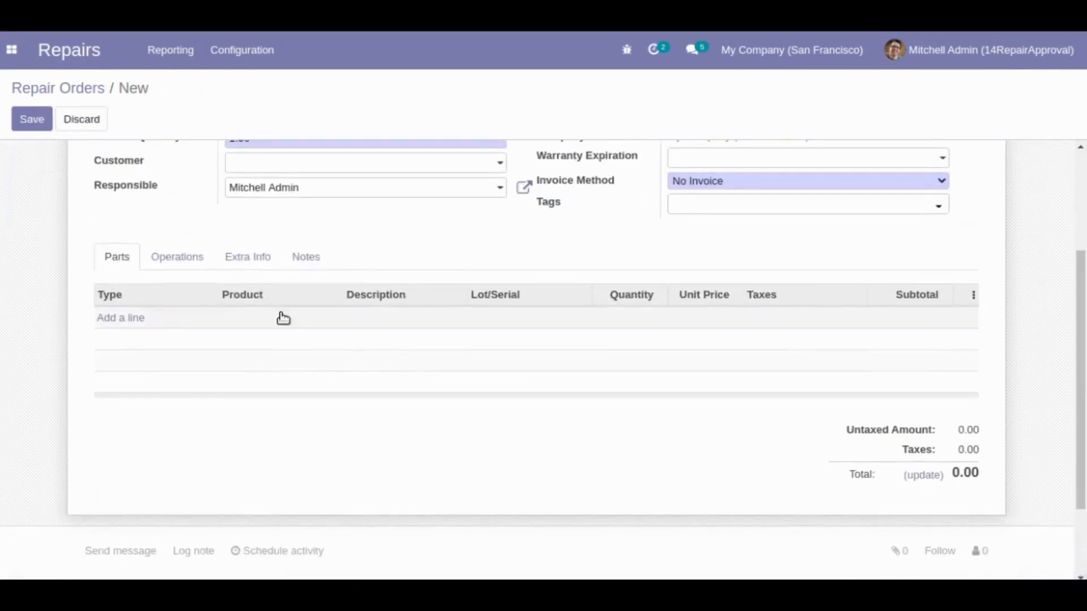
left_click(136, 319)
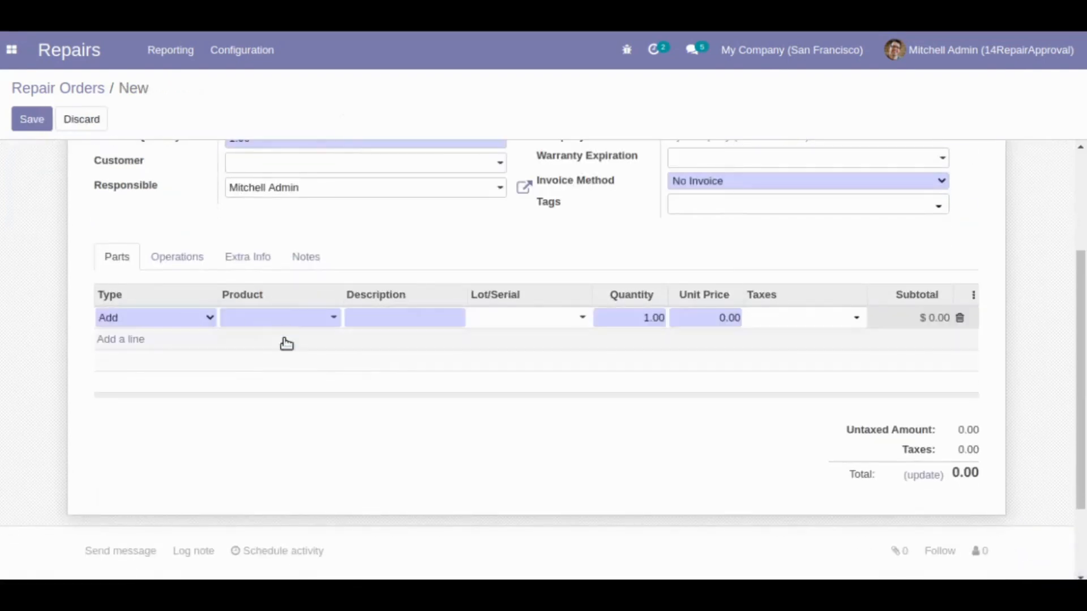
left_click(298, 319)
left_click(313, 401)
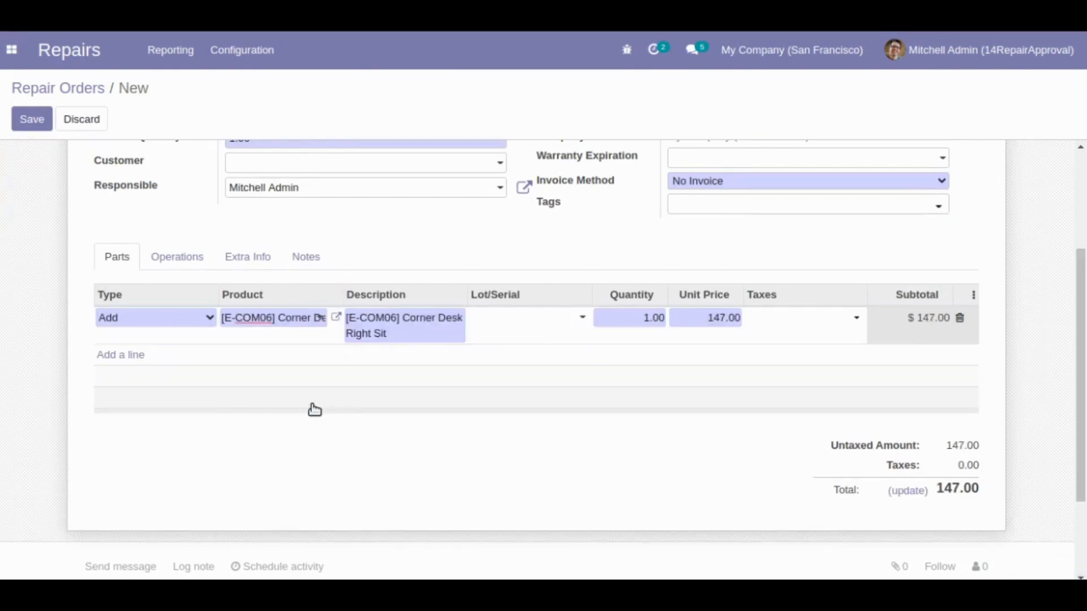
- Set the part's unit price to 560, and save and confirm the repair order
left_click(710, 318)
type("5")
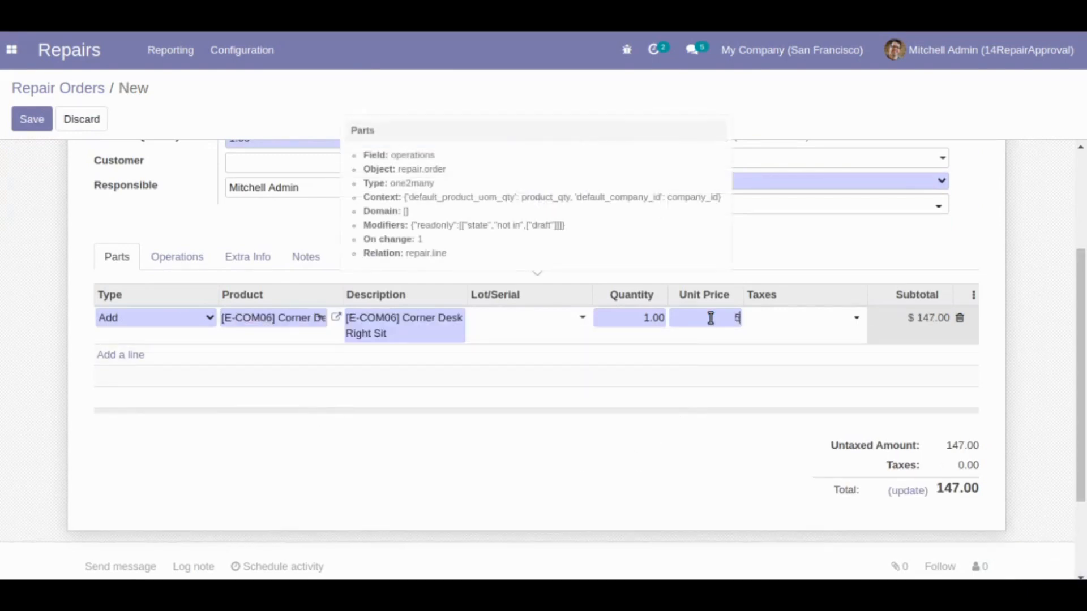
type("60")
left_click(694, 489)
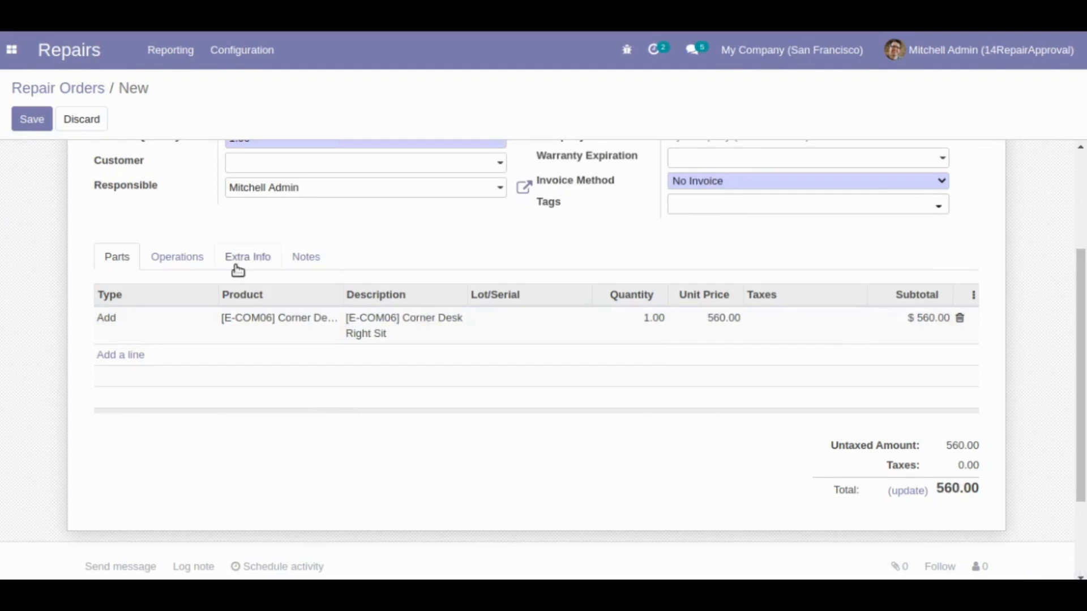
left_click(26, 113)
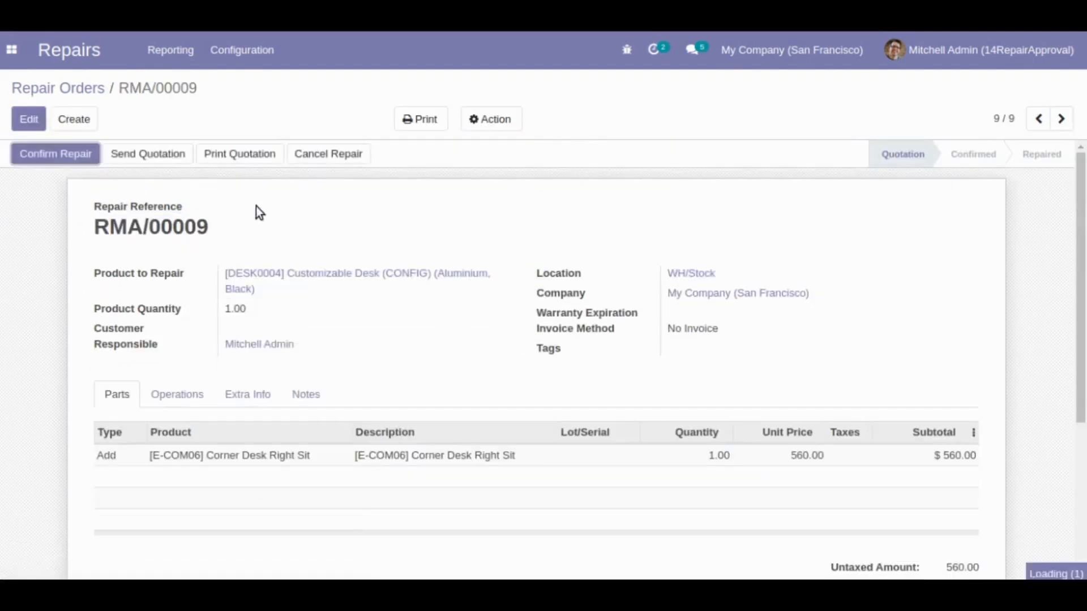
left_click(48, 155)
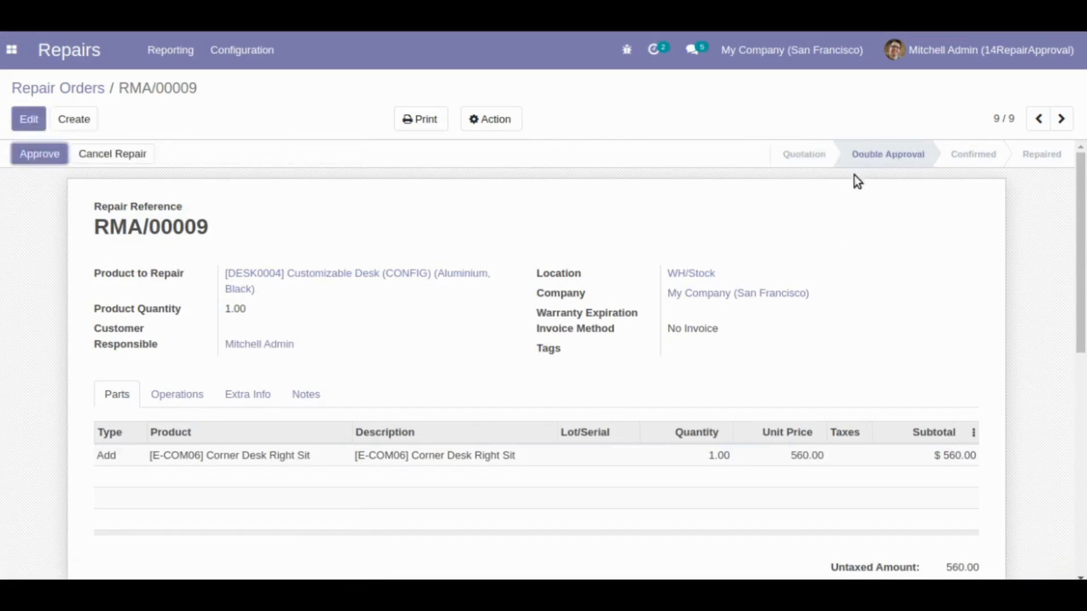
- Review the approval request in the repair order's message log and approve the order
scroll(203, 325, "down", 8)
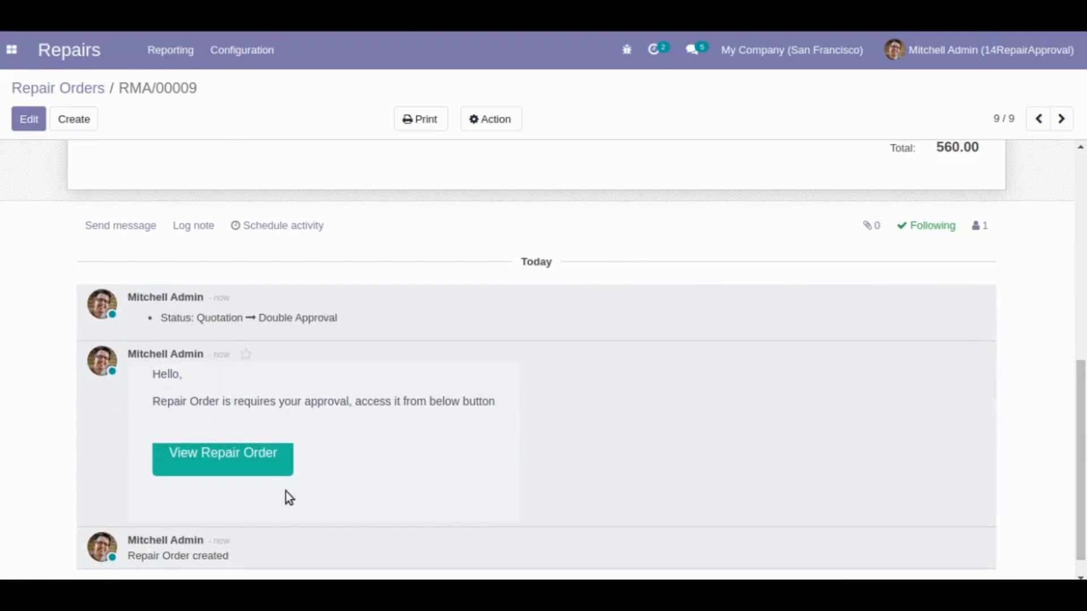
scroll(324, 500, "up", 8)
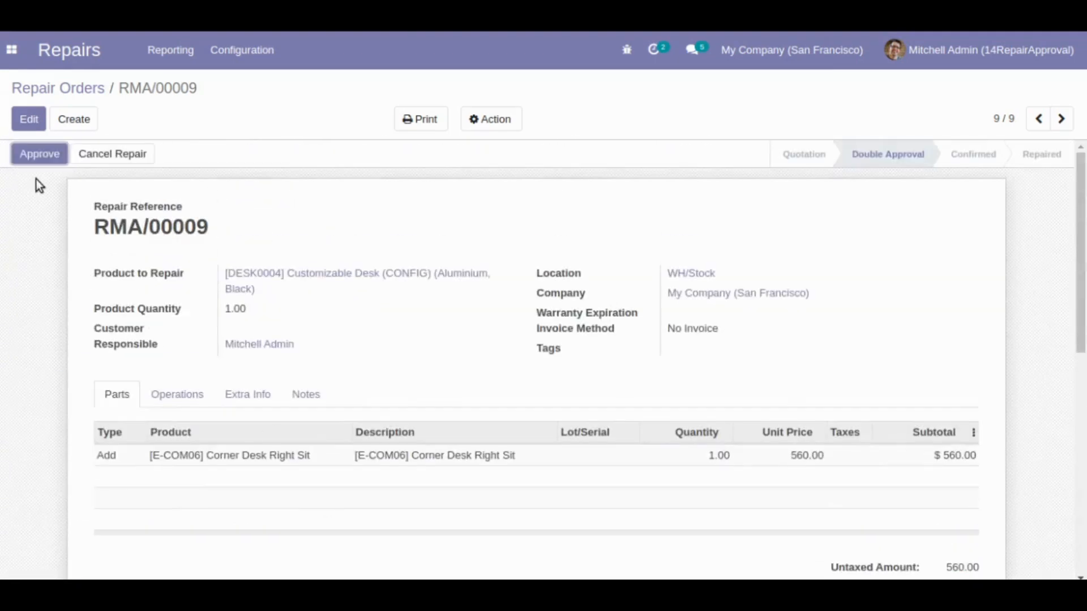
left_click(36, 157)
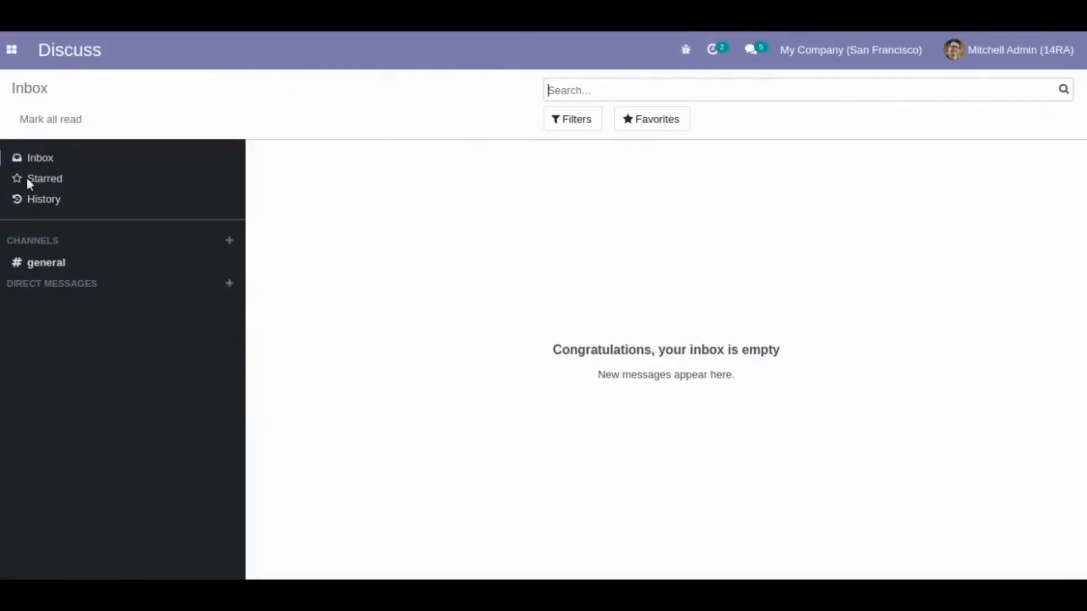
- Archive the repair order for the [FURN_7800] Desk Combination
left_click(11, 50)
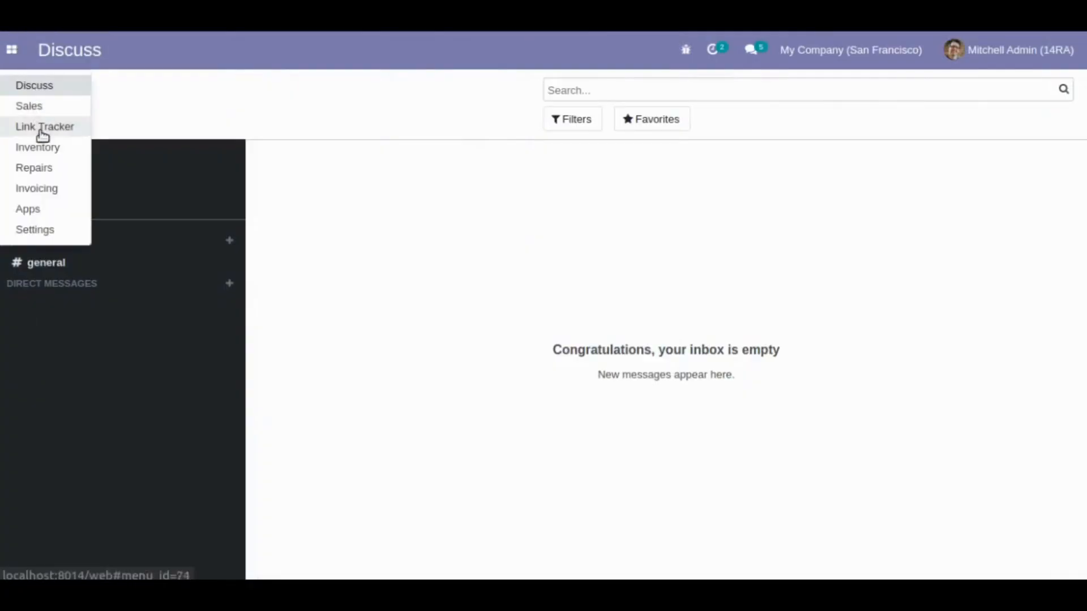
left_click(34, 168)
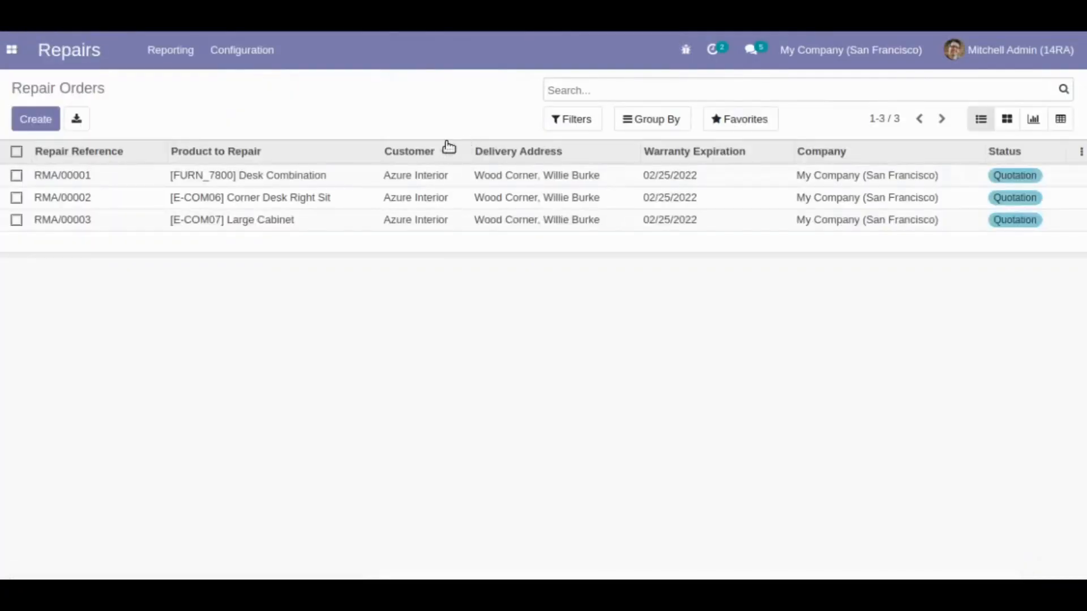
left_click(499, 174)
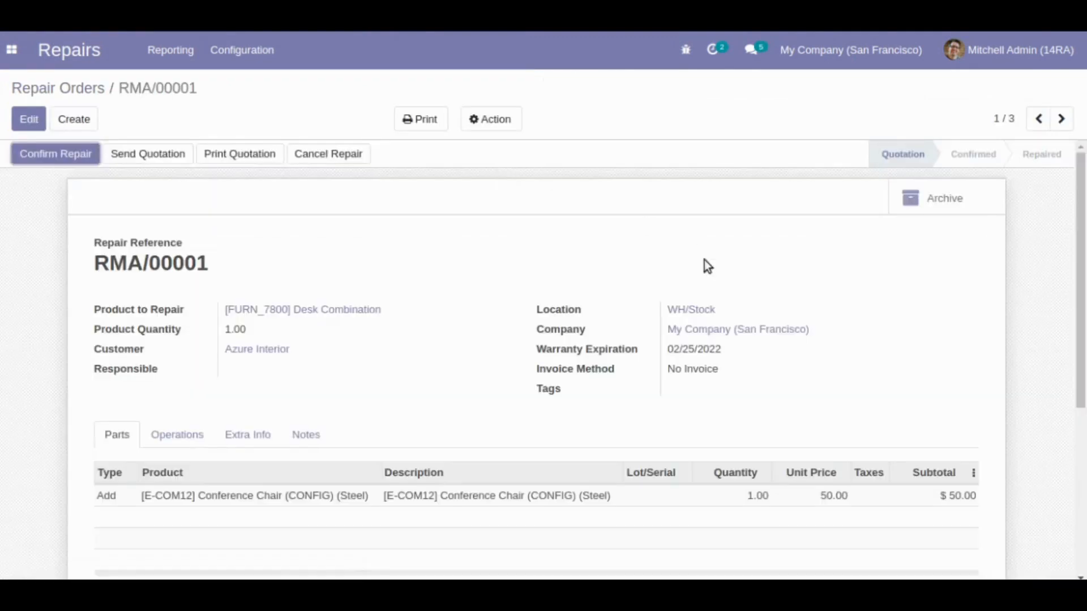
left_click(942, 196)
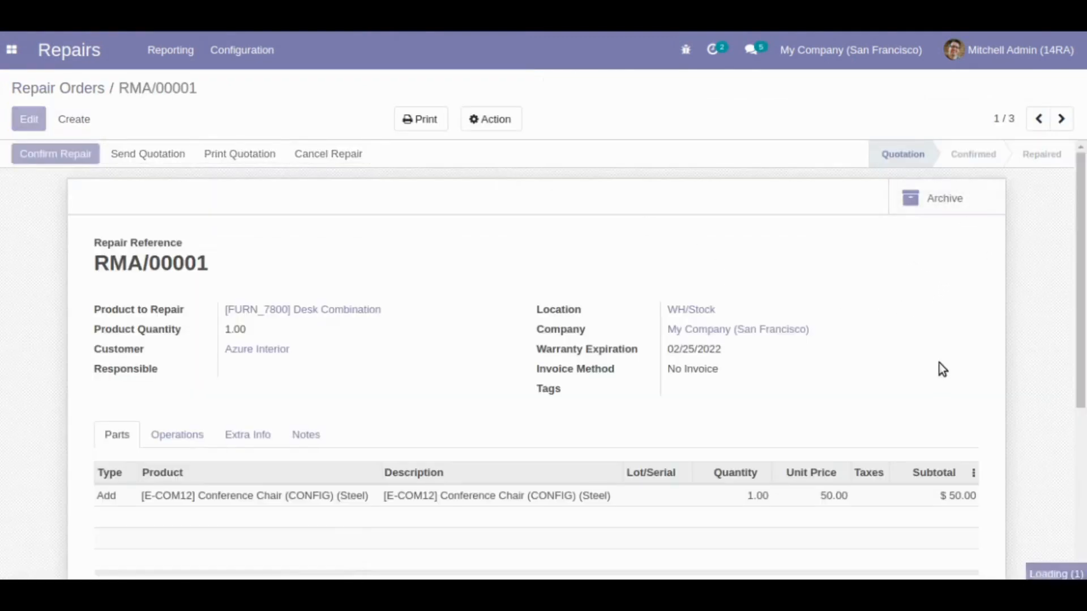
- Filter the repair orders list to show only archived orders
left_click(85, 89)
left_click(577, 121)
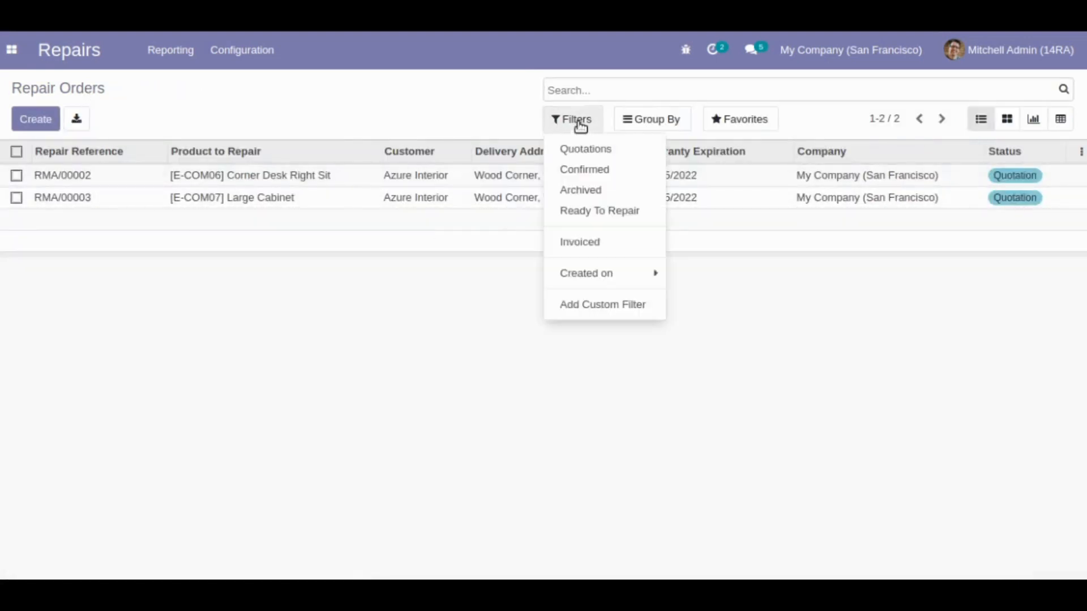
left_click(578, 193)
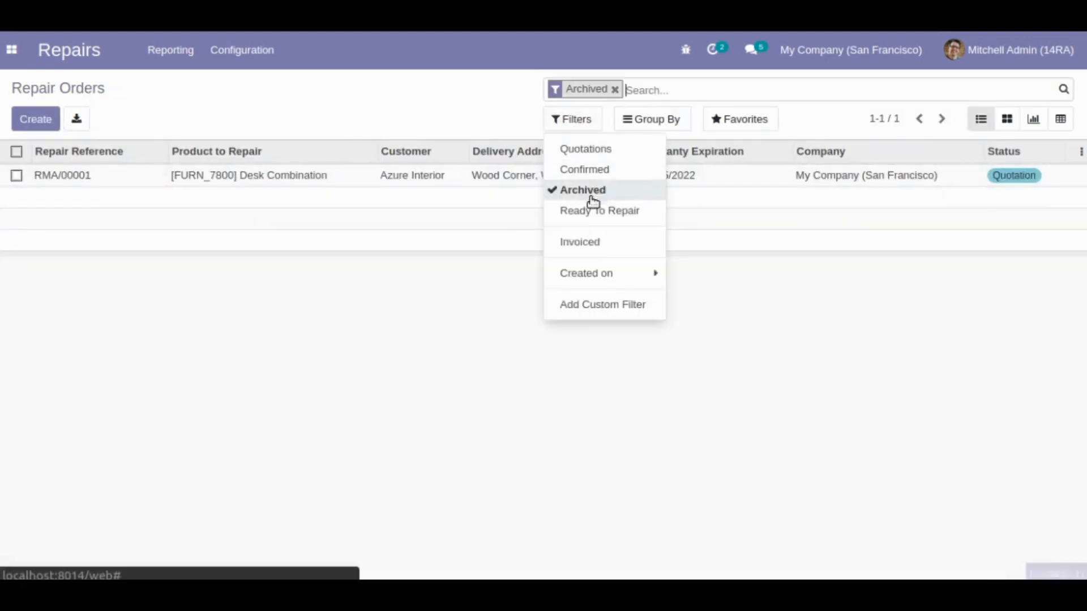
left_click(281, 208)
- Unarchive the Desk Combination repair order and remove the Archived filter from the repair orders list
left_click(443, 176)
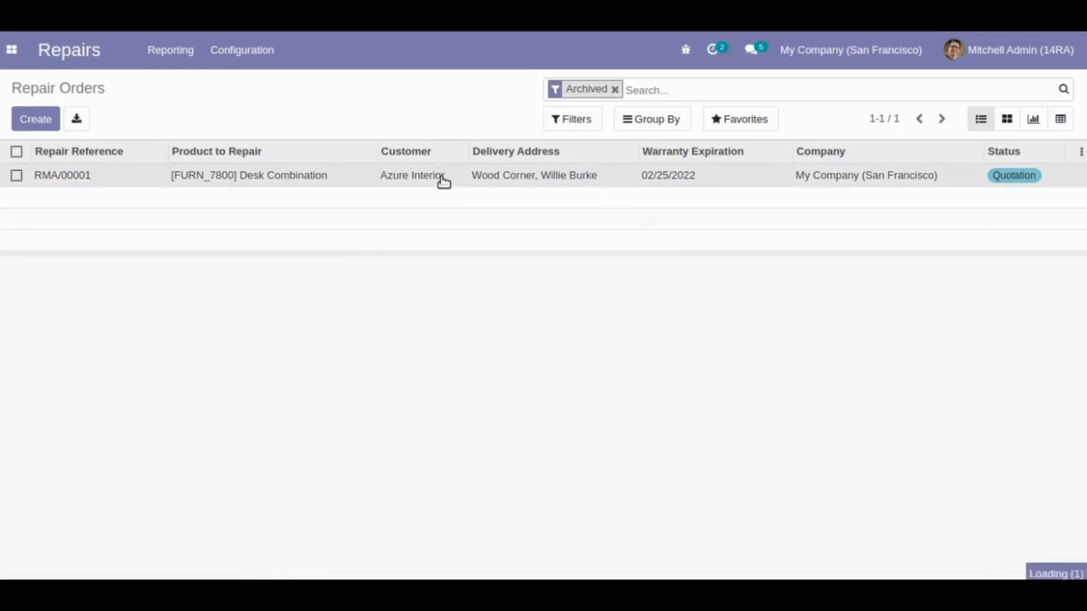
left_click(945, 199)
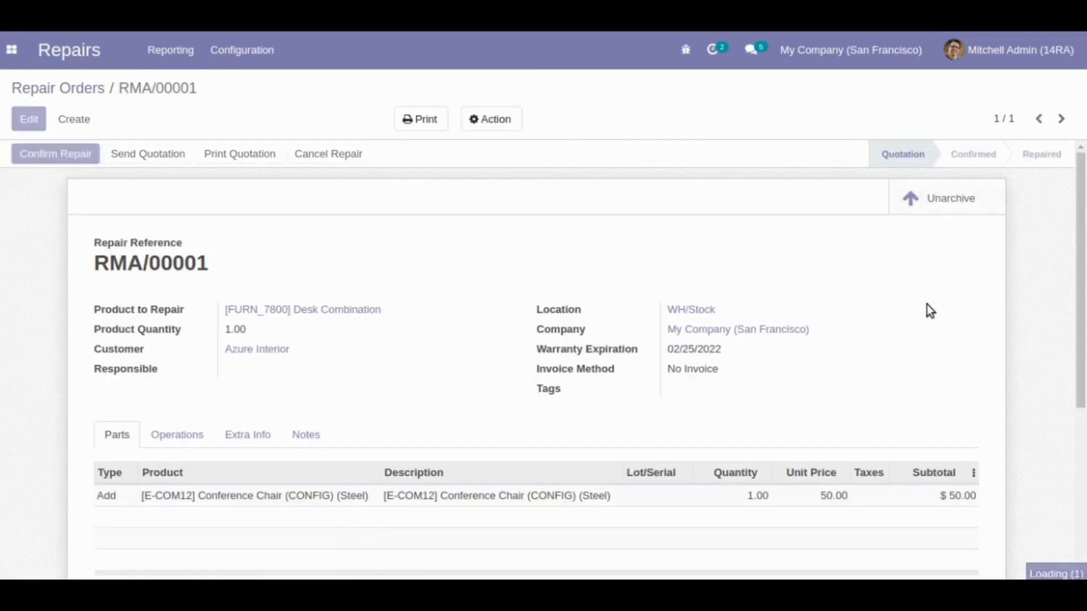
left_click(90, 94)
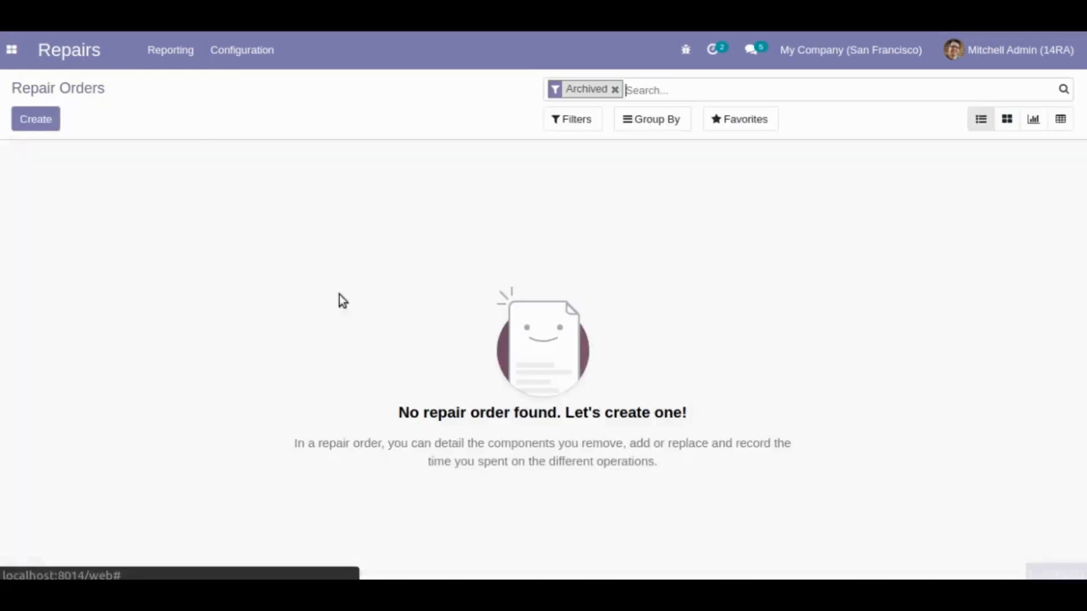
left_click(615, 89)
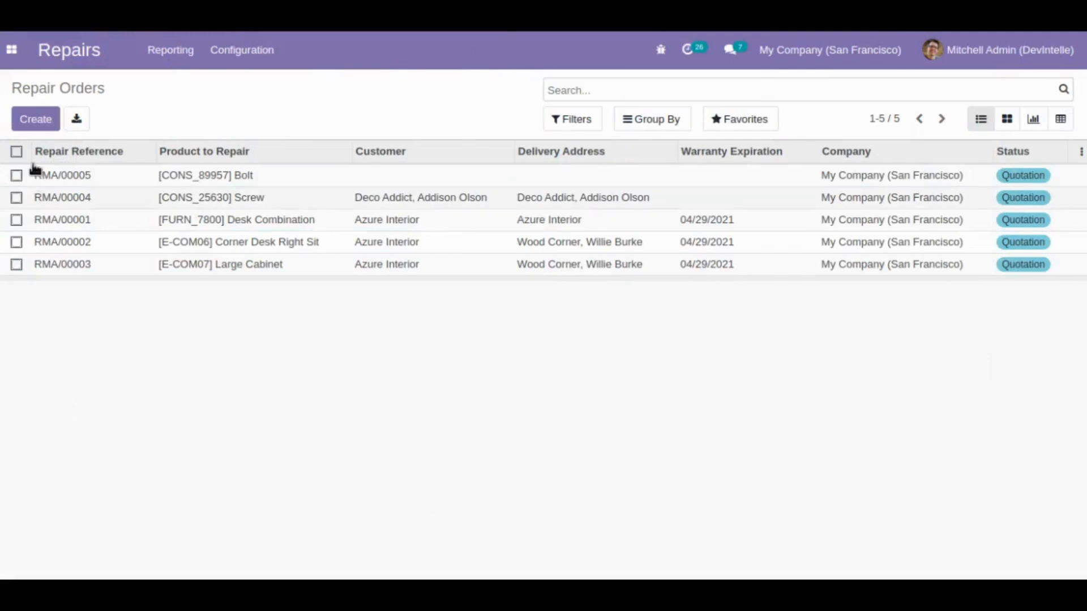
- Start a mass email for the Screw and Desk Combination repair orders with the subject 'Enter your subject here'
left_click(17, 198)
left_click(17, 219)
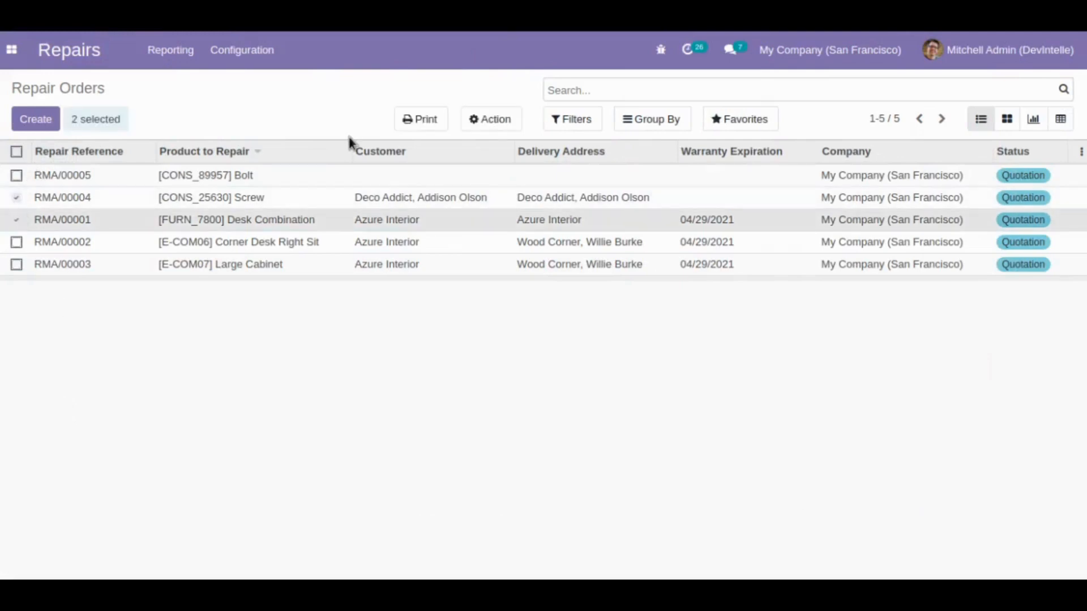
left_click(495, 120)
left_click(530, 215)
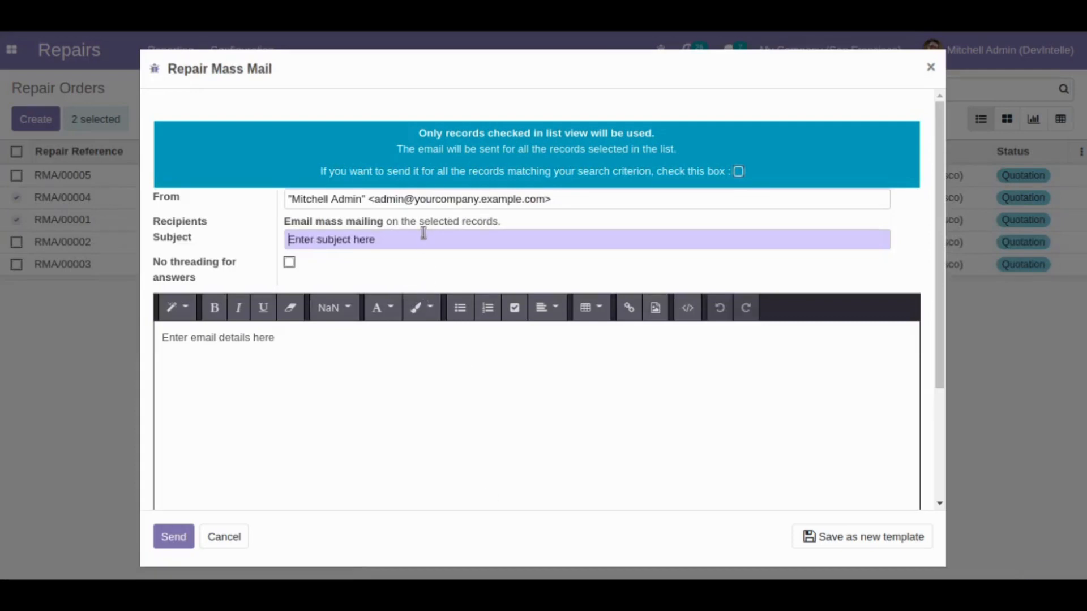
double_click(423, 233)
type("E")
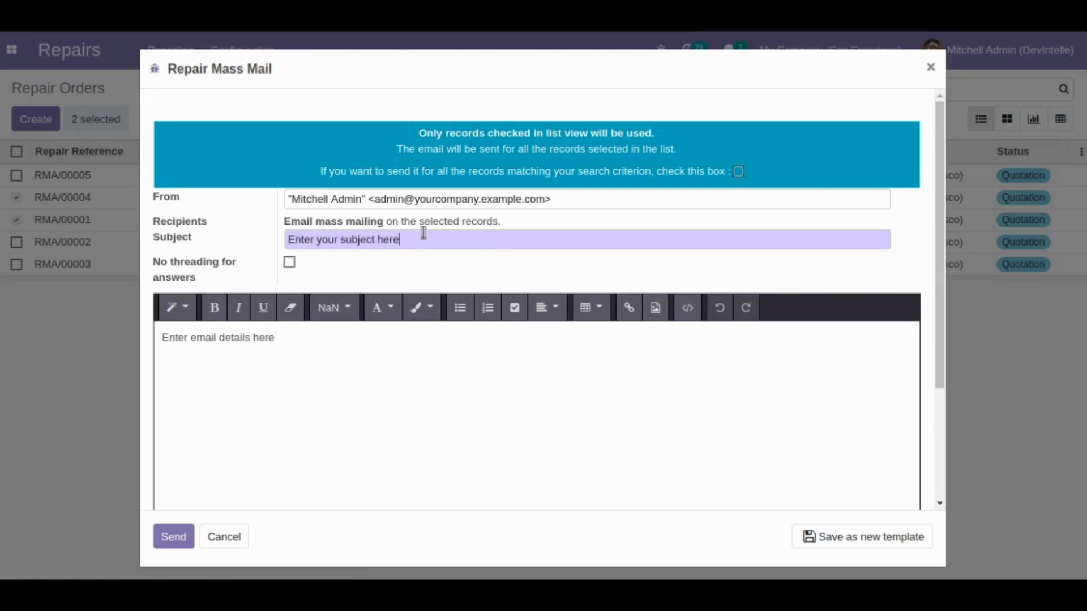
- Replace the body with 'enter details of email and click on below send button to send emails to the customers of the selected repair order' and send
left_click(390, 447)
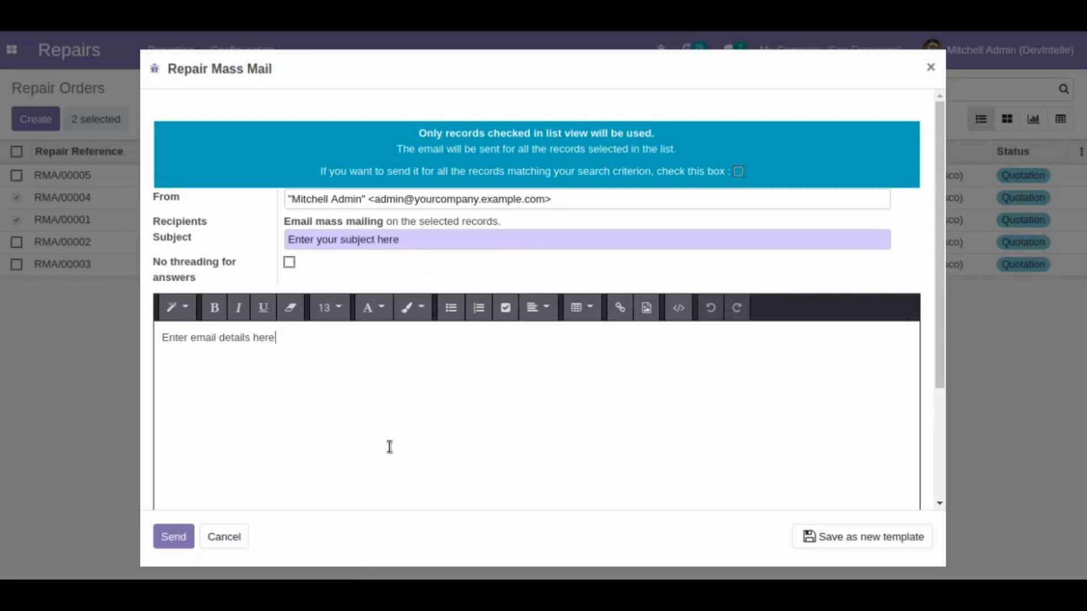
key("BackSpace")
key("BackSpace")
key("BackSpace")
key("BackSpace")
key("BackSpace")
key("BackSpace")
key("BackSpace")
key("BackSpace")
key("BackSpace")
key("BackSpace")
key("BackSpace")
key("BackSpace")
key("BackSpace")
key("BackSpace")
key("BackSpace")
key("BackSpace")
key("BackSpace")
key("BackSpace")
key("BackSpace")
key("BackSpace")
key("BackSpace")
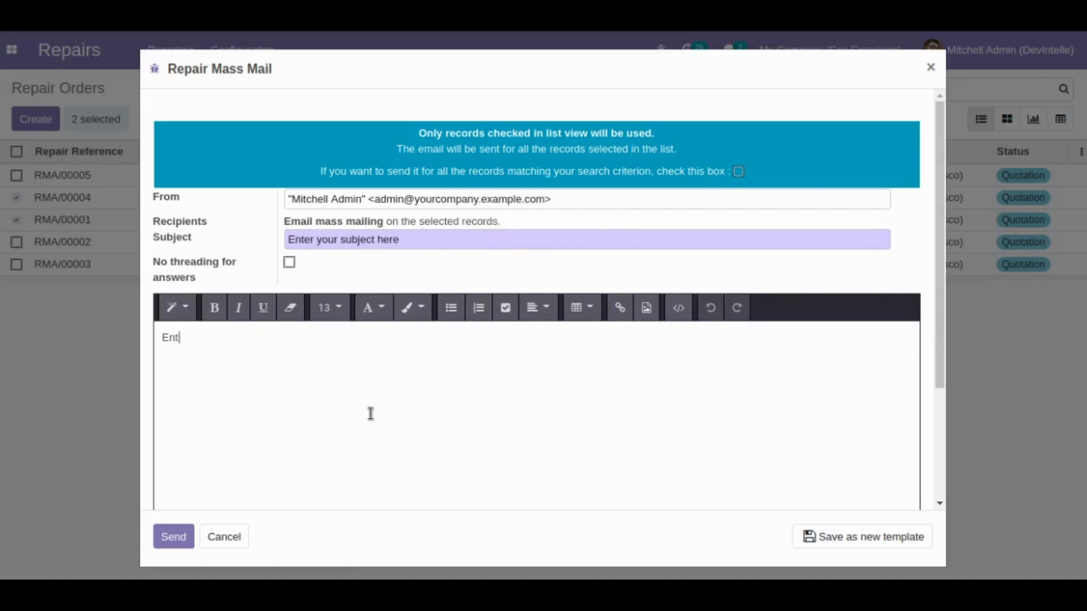
type("enter details of email")
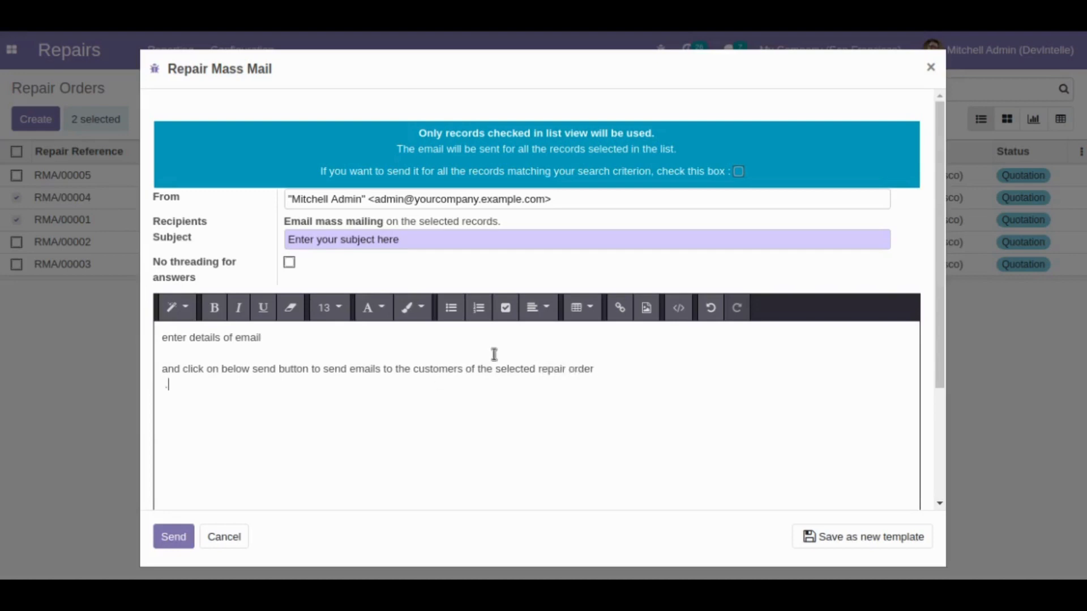
left_click(174, 537)
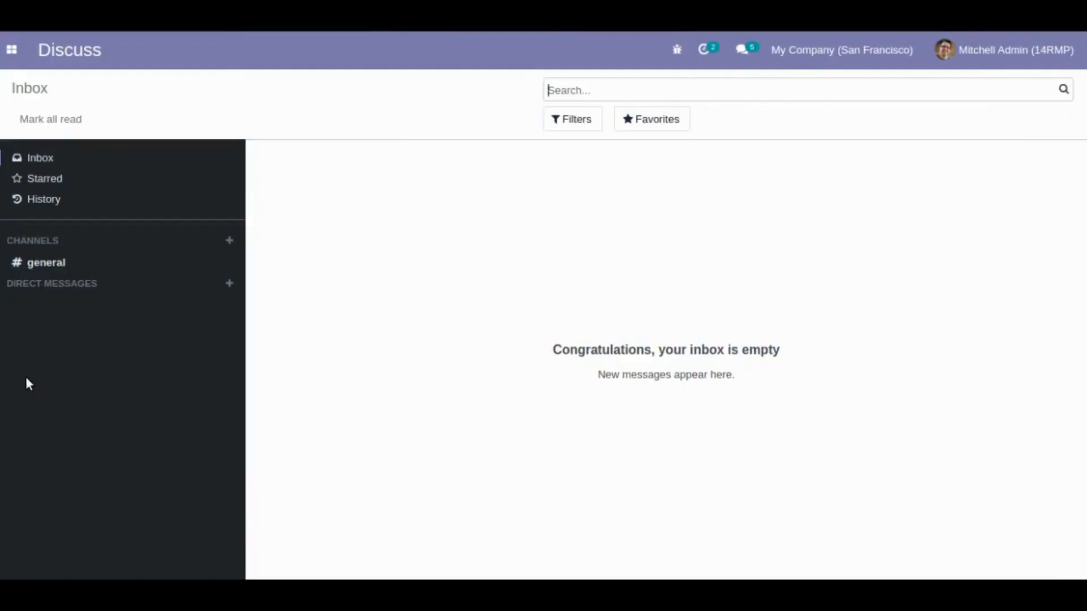
- Select all three orders in Repairs and download their reports with the Separate Multiple PDF option
left_click(13, 54)
left_click(38, 165)
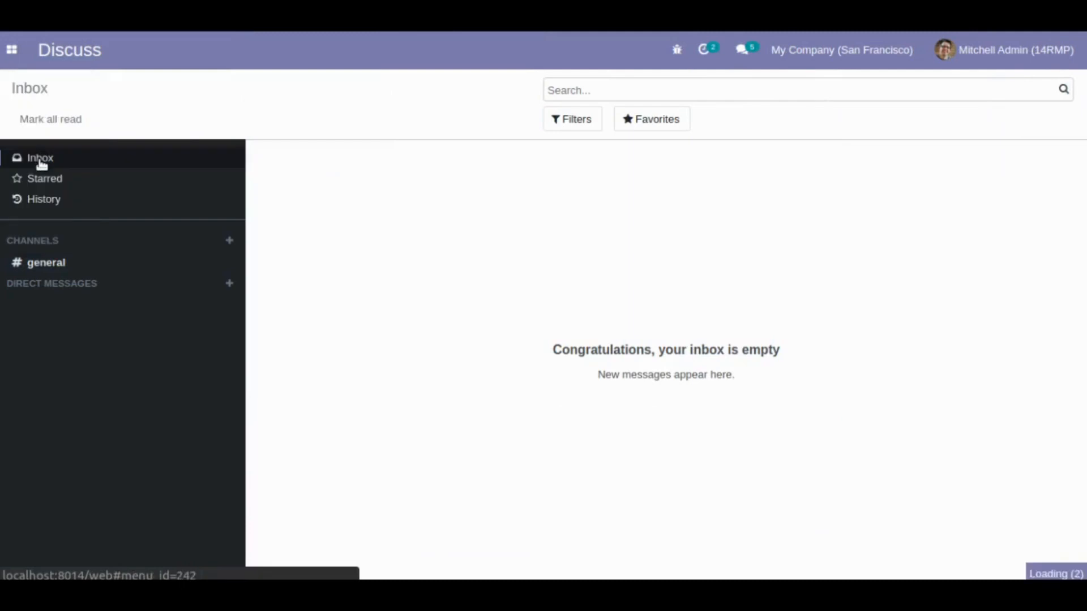
left_click(20, 151)
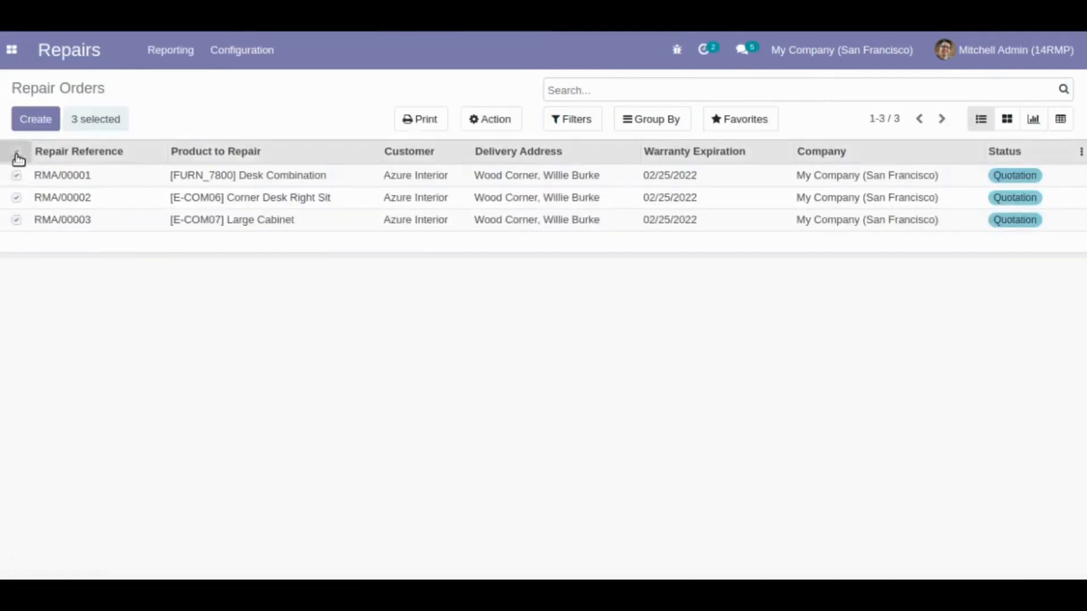
left_click(416, 122)
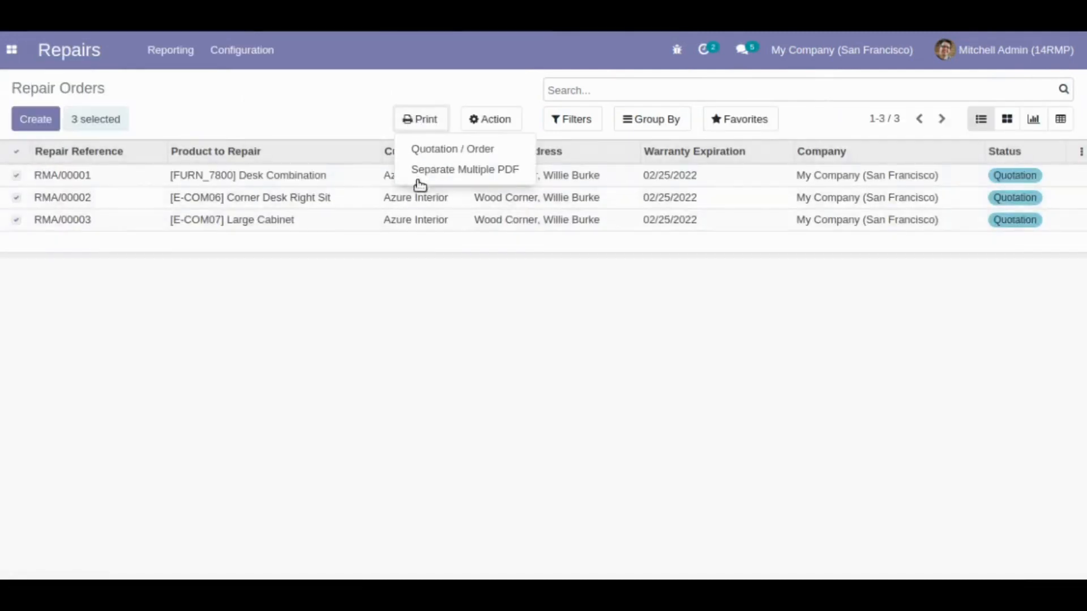
left_click(491, 172)
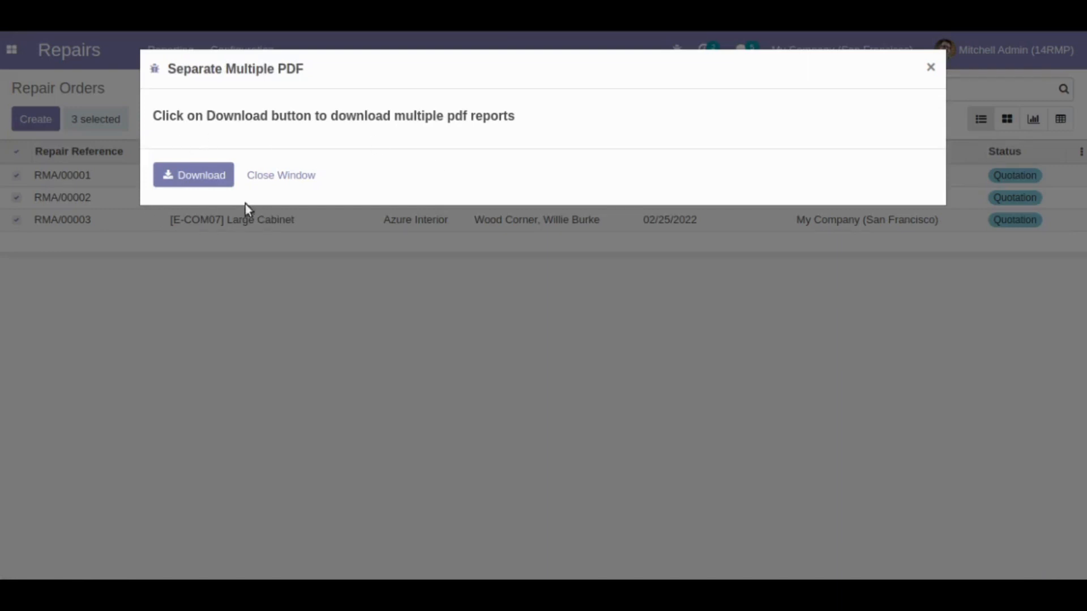
left_click(225, 176)
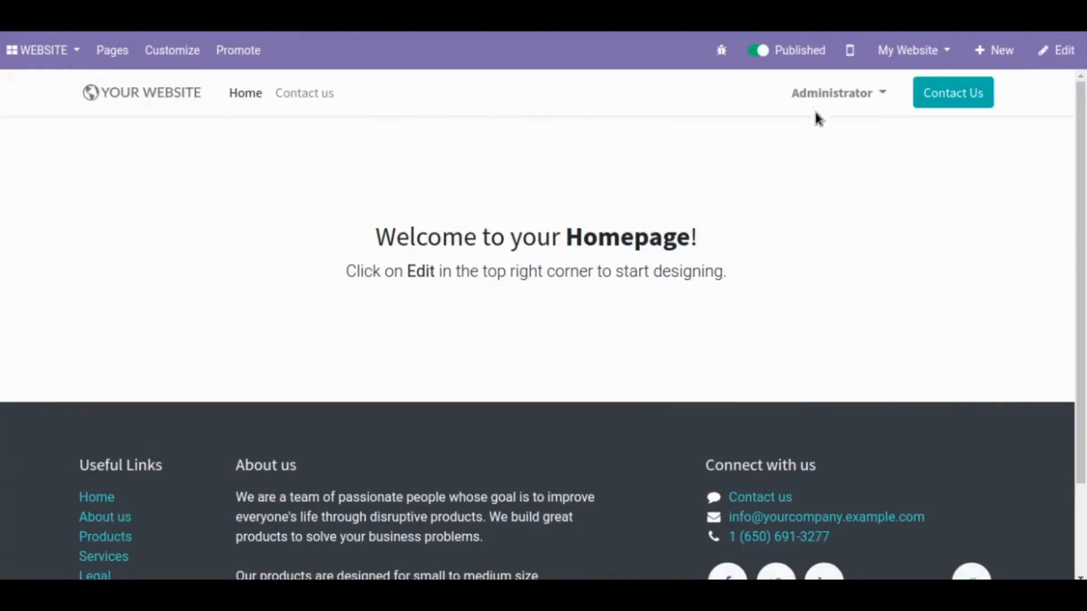
- Open the Desk Combination repair order from the administrator's account documents on the website portal
left_click(815, 104)
left_click(808, 139)
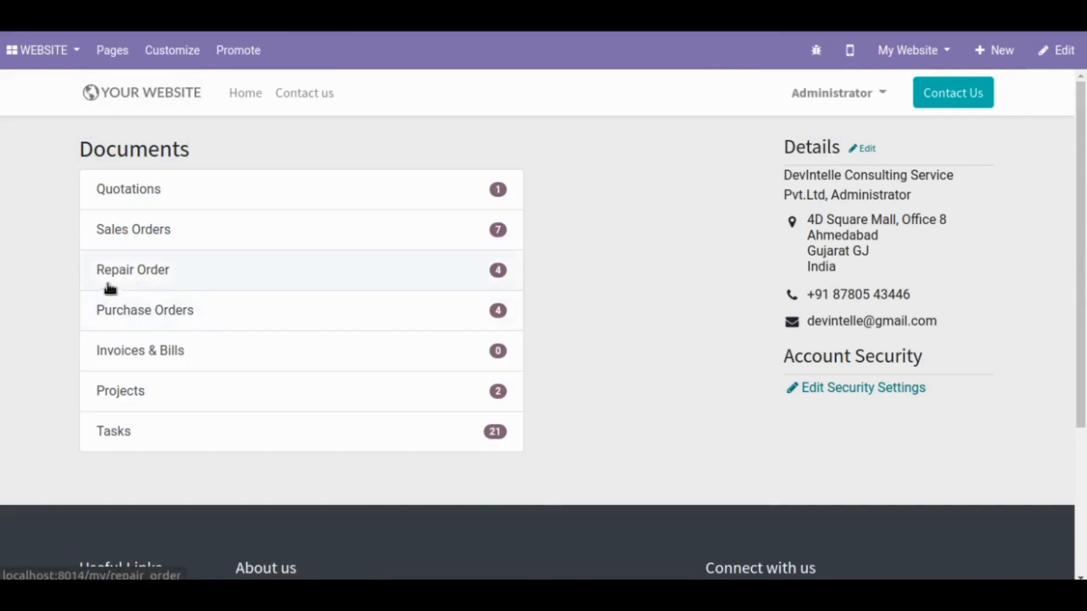
left_click(206, 273)
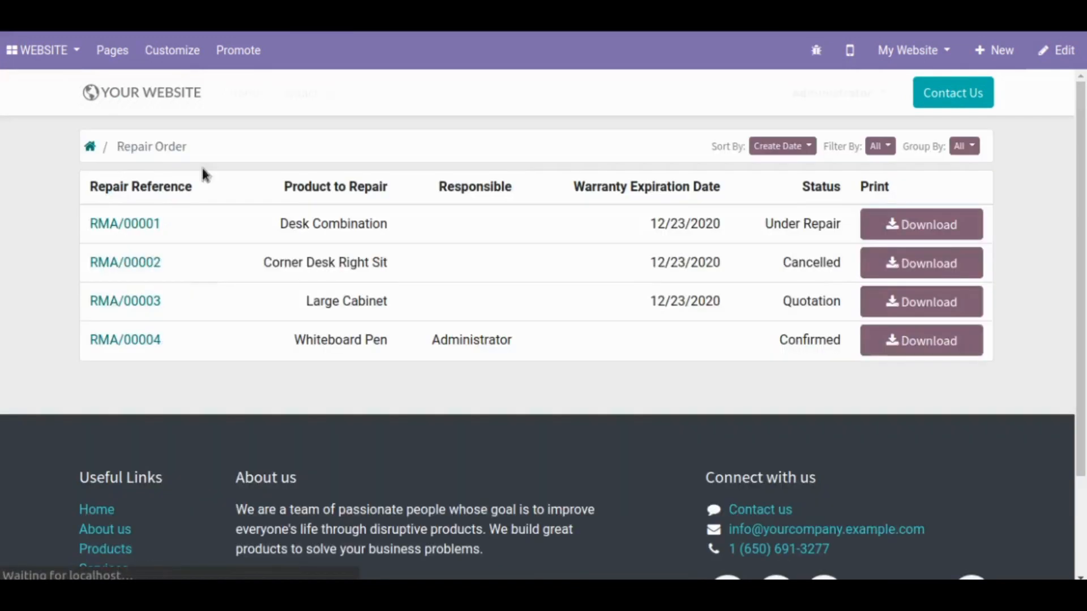
left_click(126, 226)
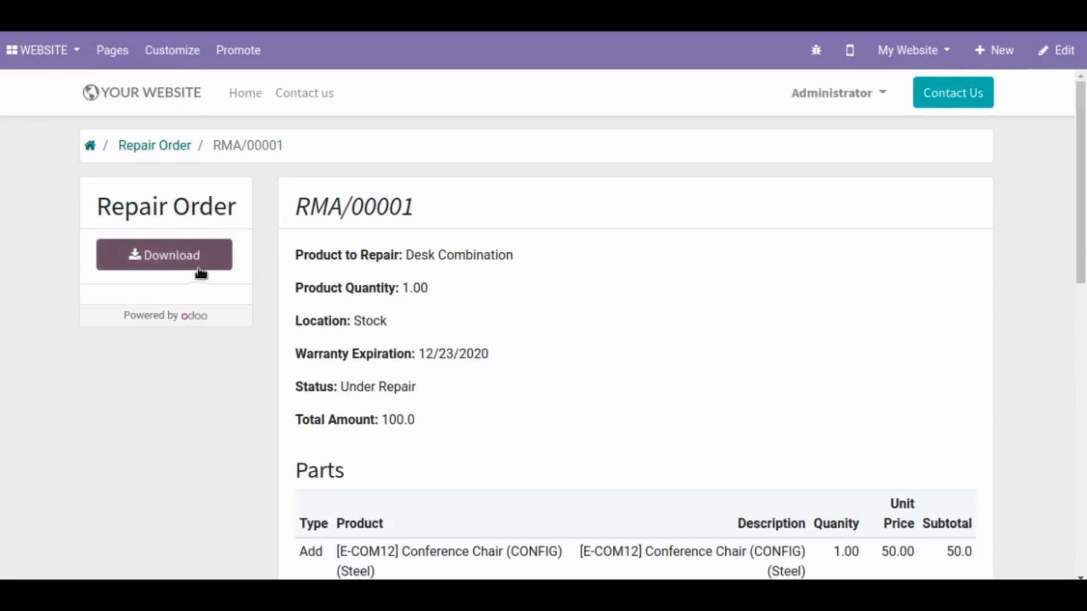
- Download the Desk Combination repair order's PDF from its portal page and review the report's parts and operations
left_click(181, 262)
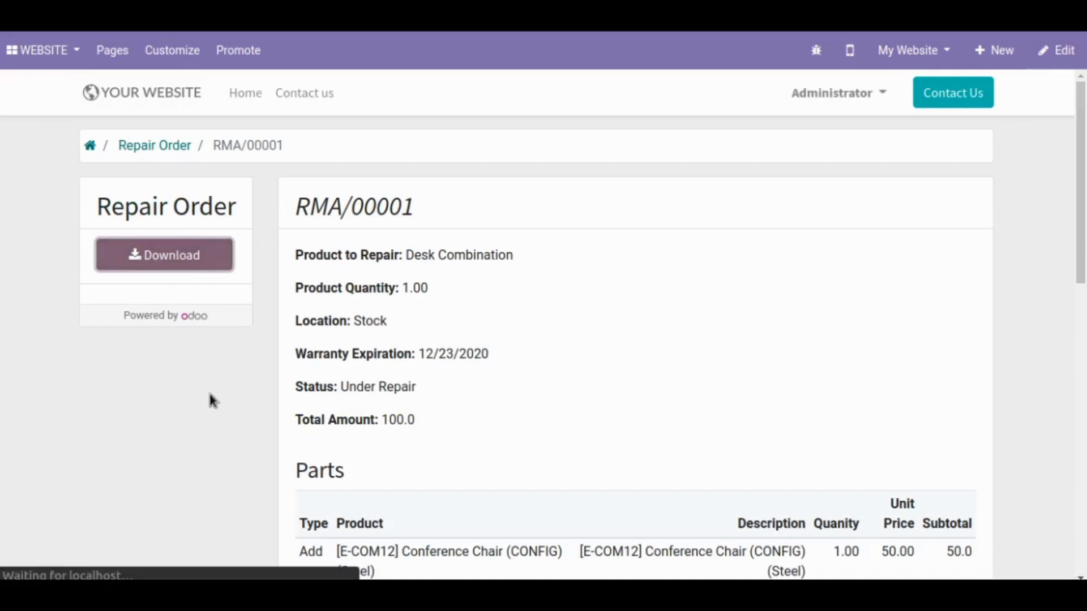
scroll(211, 401, "down", 2)
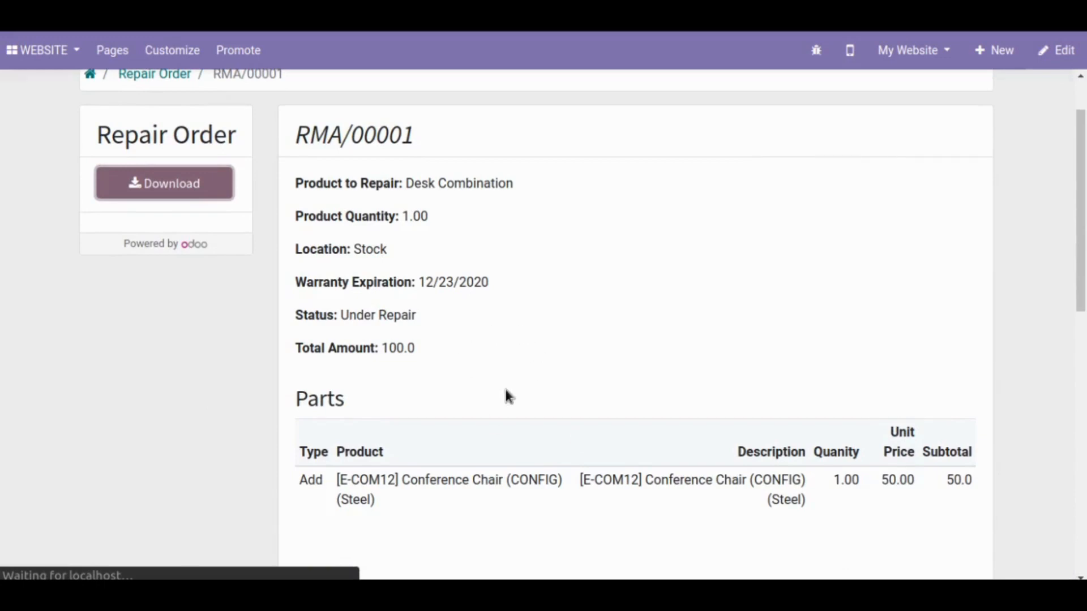
left_click(96, 566)
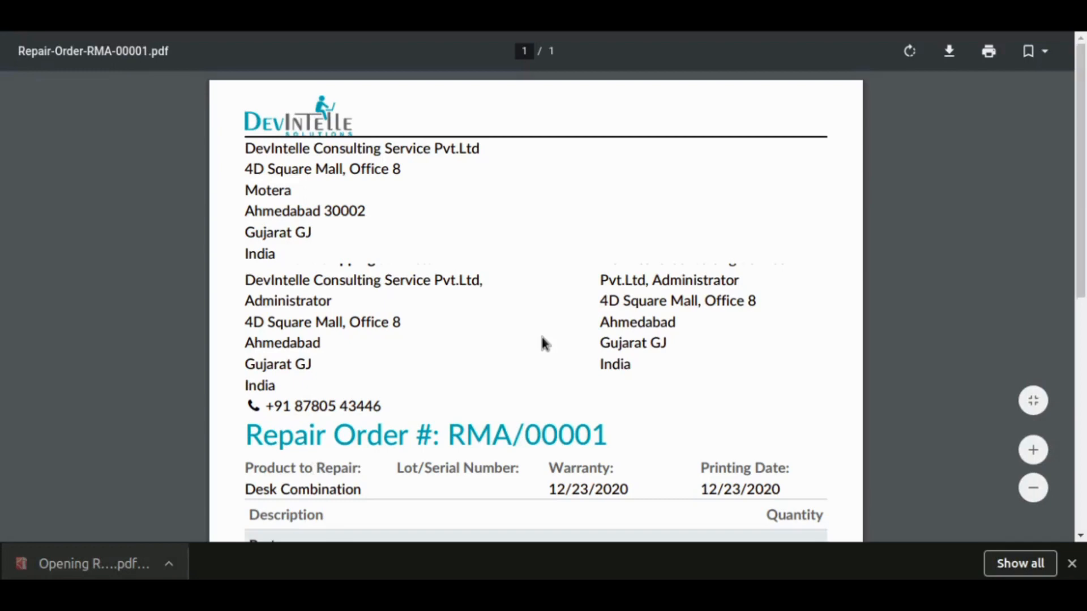
scroll(542, 337, "down", 5)
scroll(541, 343, "down", 2)
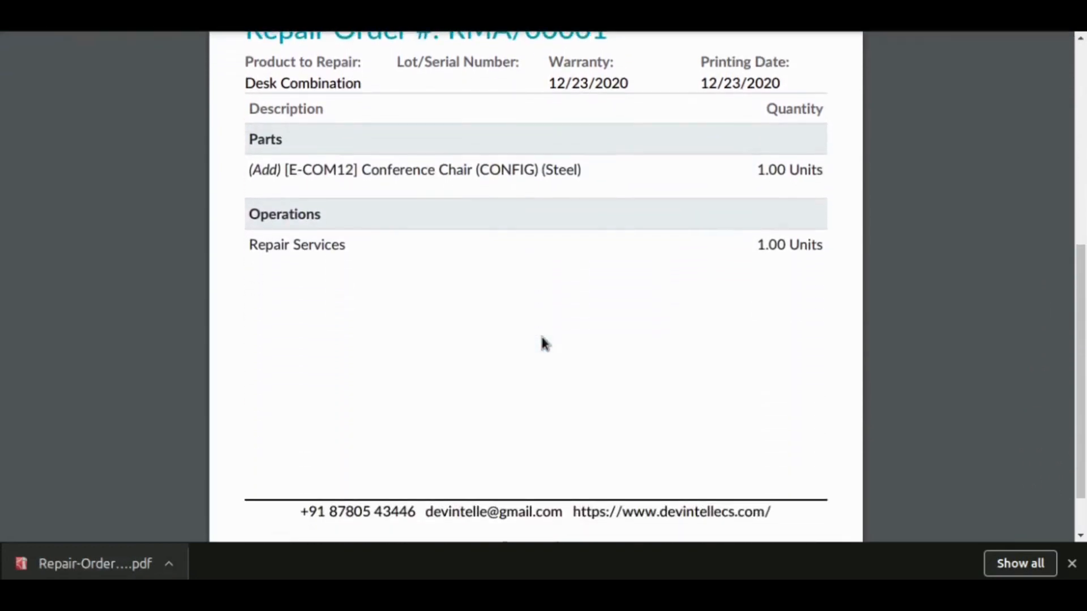
scroll(542, 343, "up", 6)
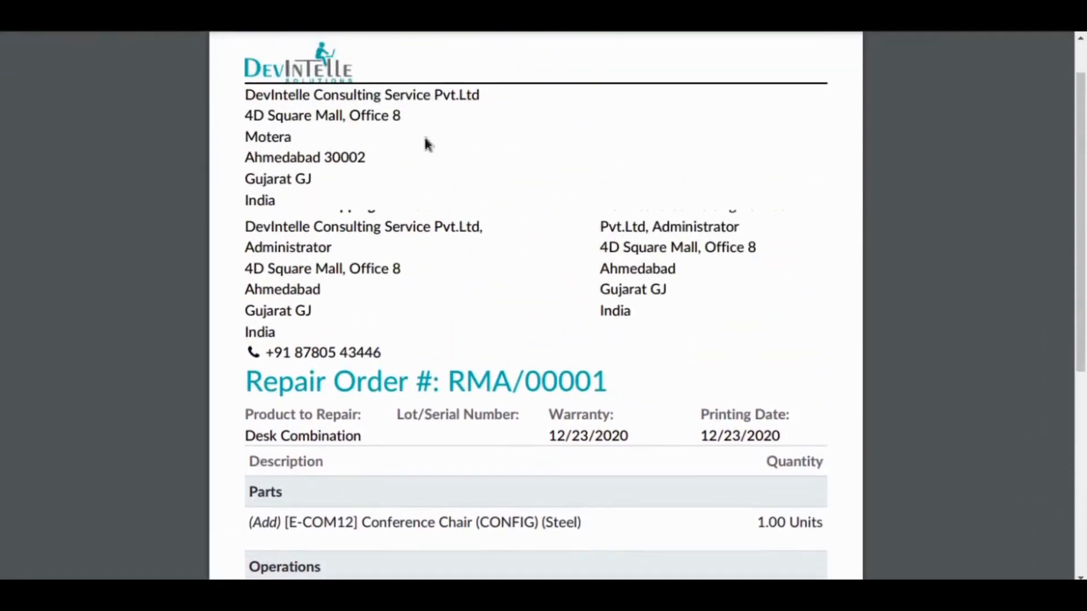
left_click(402, 11)
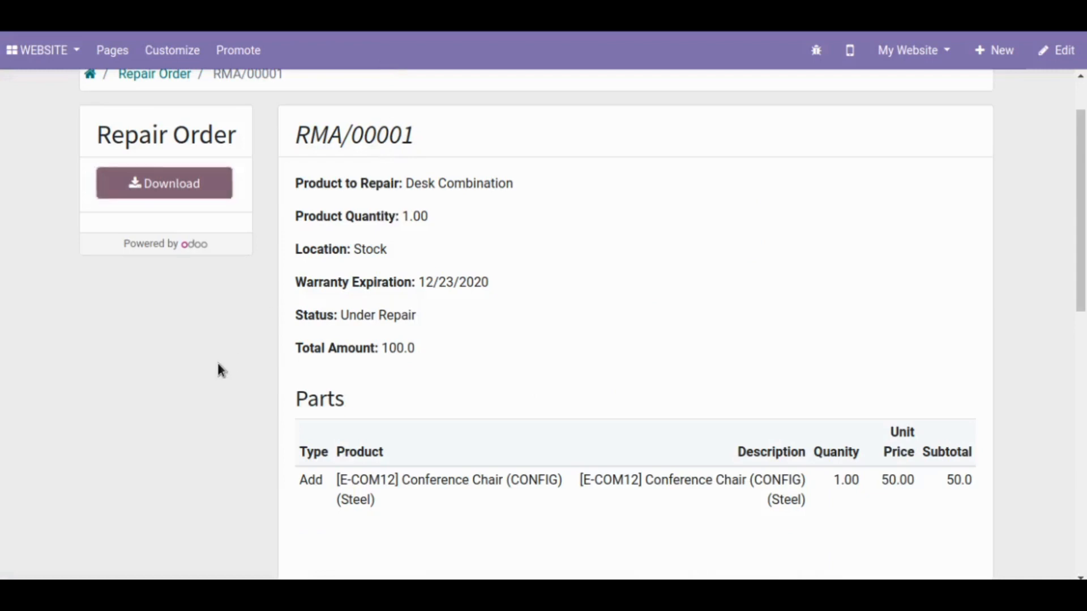
- Return to the portal's repair order list and download the Desk Combination order's PDF directly from its row
scroll(223, 370, "up", 2)
left_click(155, 145)
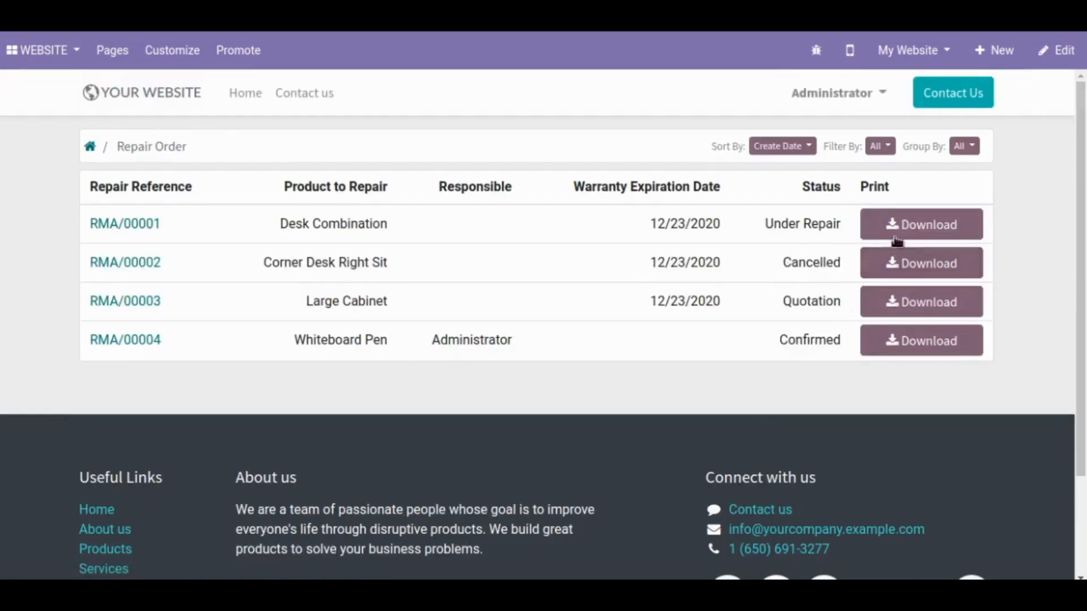
left_click(948, 226)
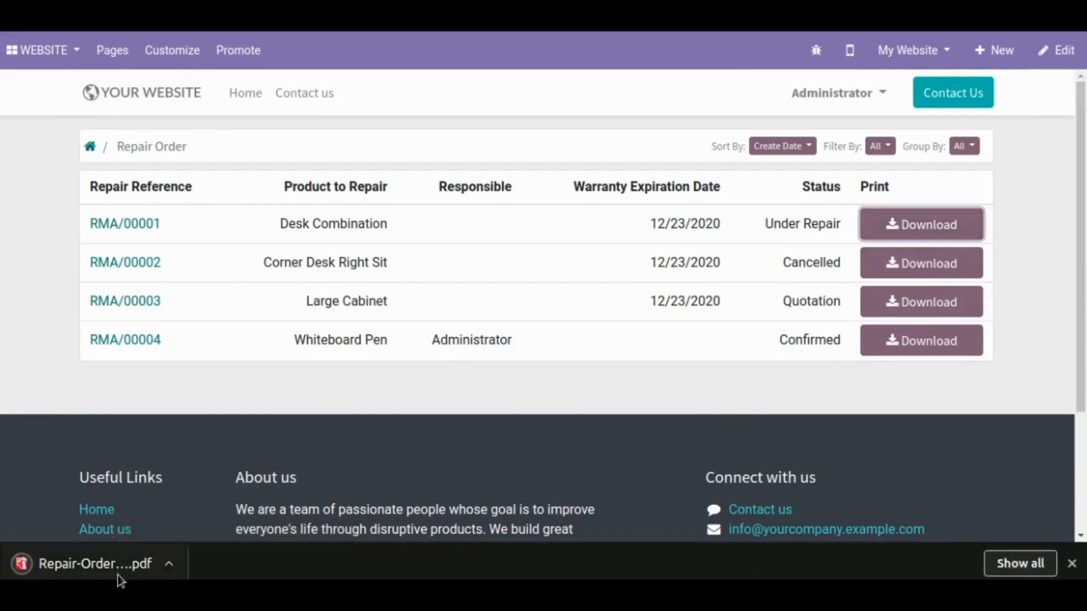
- Group the portal's repair order list by State and regroup it by Product
left_click(964, 146)
left_click(982, 205)
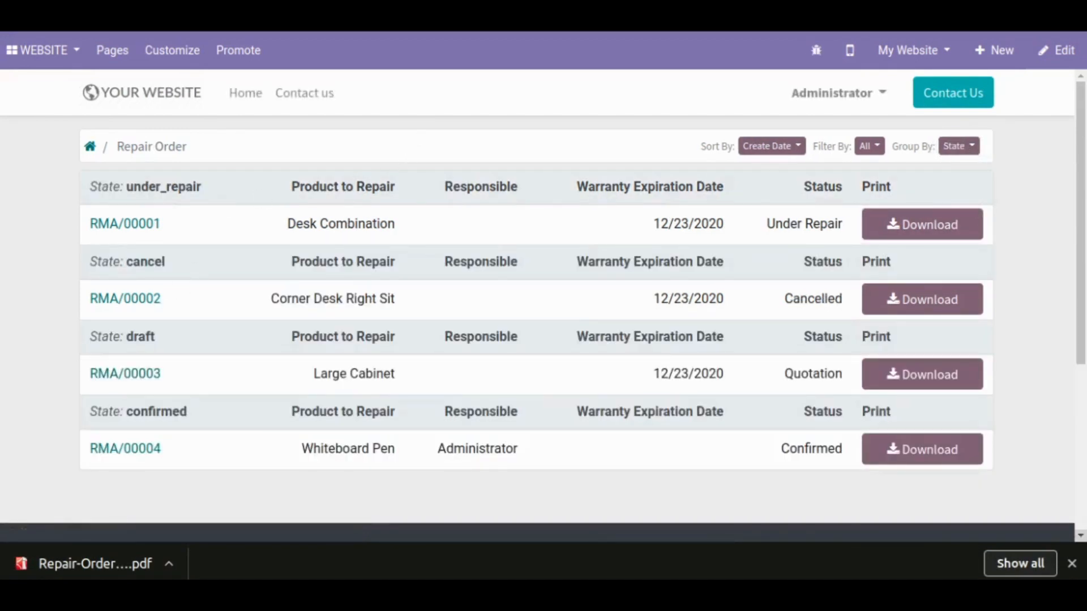
left_click(1071, 563)
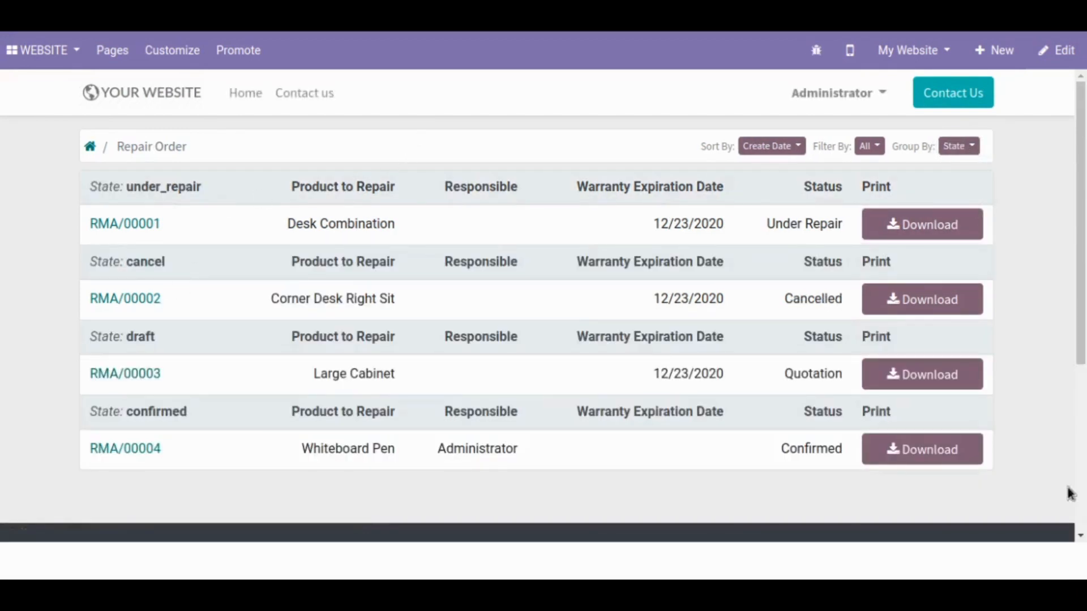
left_click(958, 147)
left_click(968, 230)
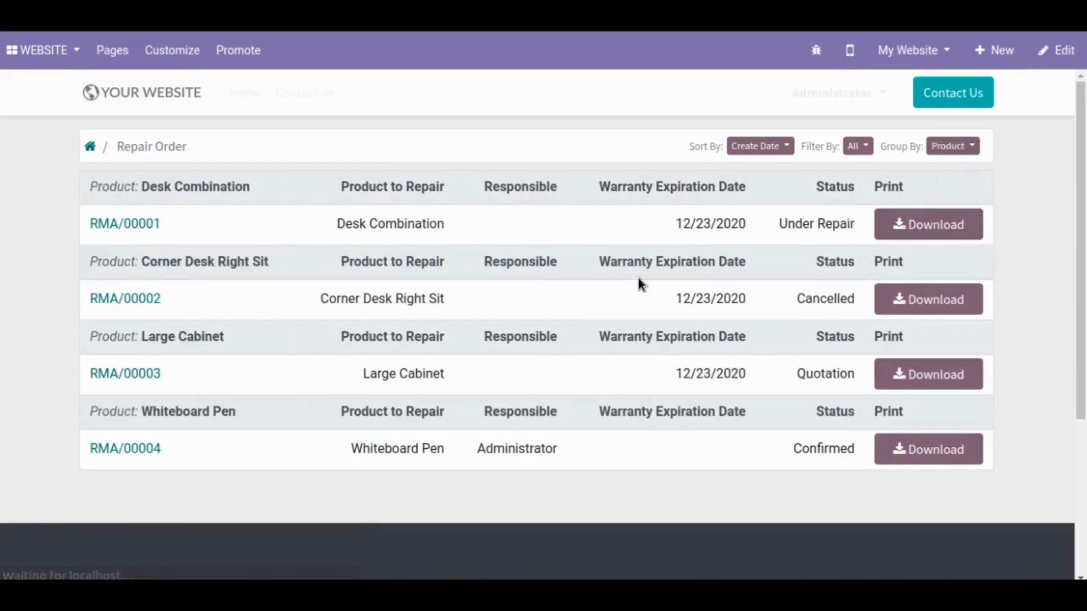
- Reset the list's grouping to All and examine the date filter and sorting options for the portal's repair orders
left_click(857, 146)
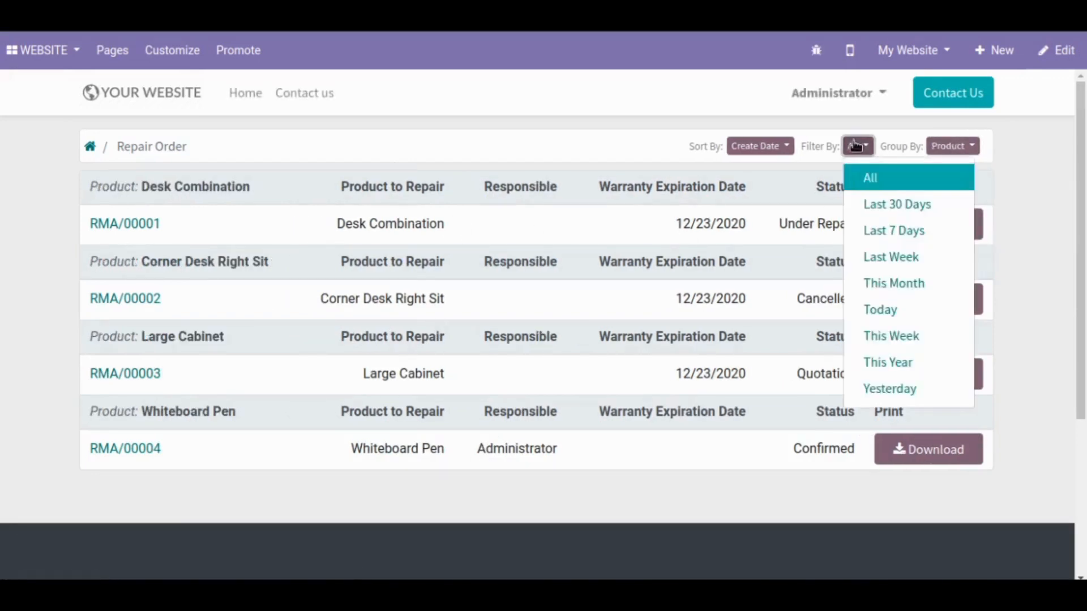
left_click(955, 146)
left_click(960, 176)
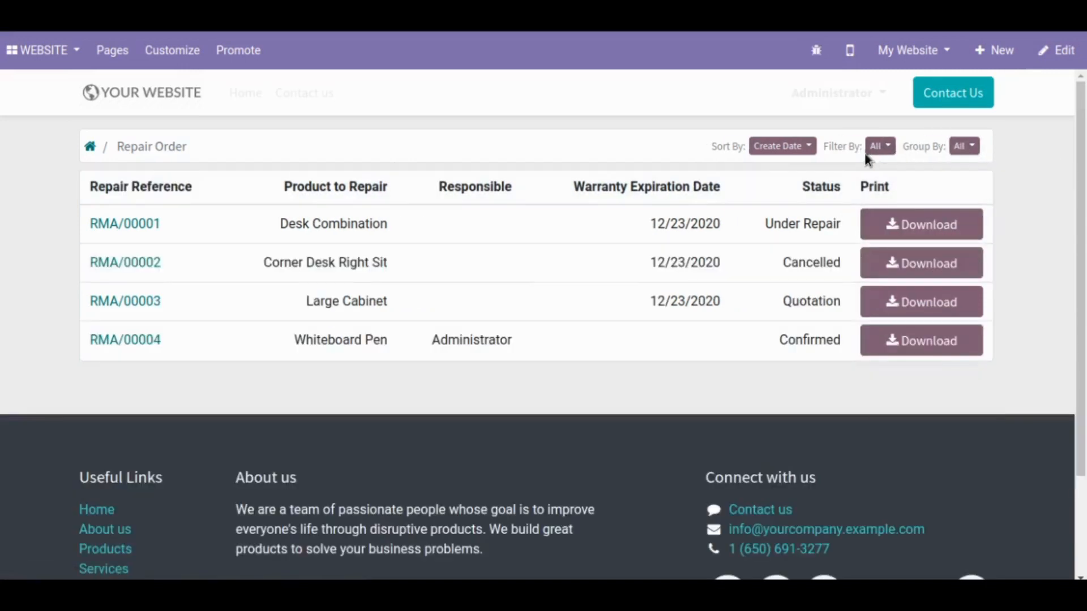
left_click(875, 149)
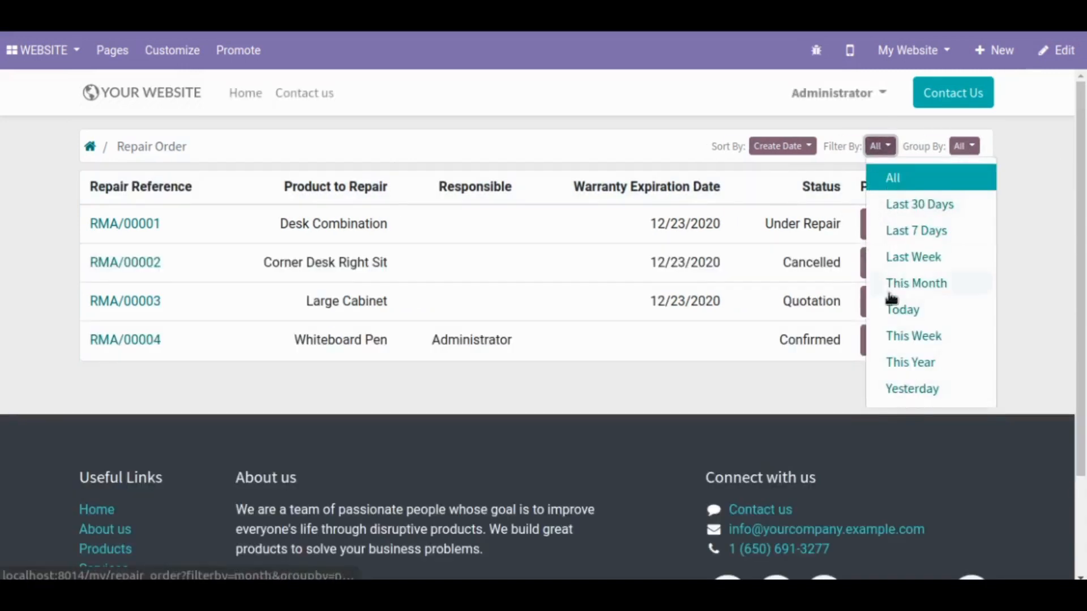
left_click(880, 146)
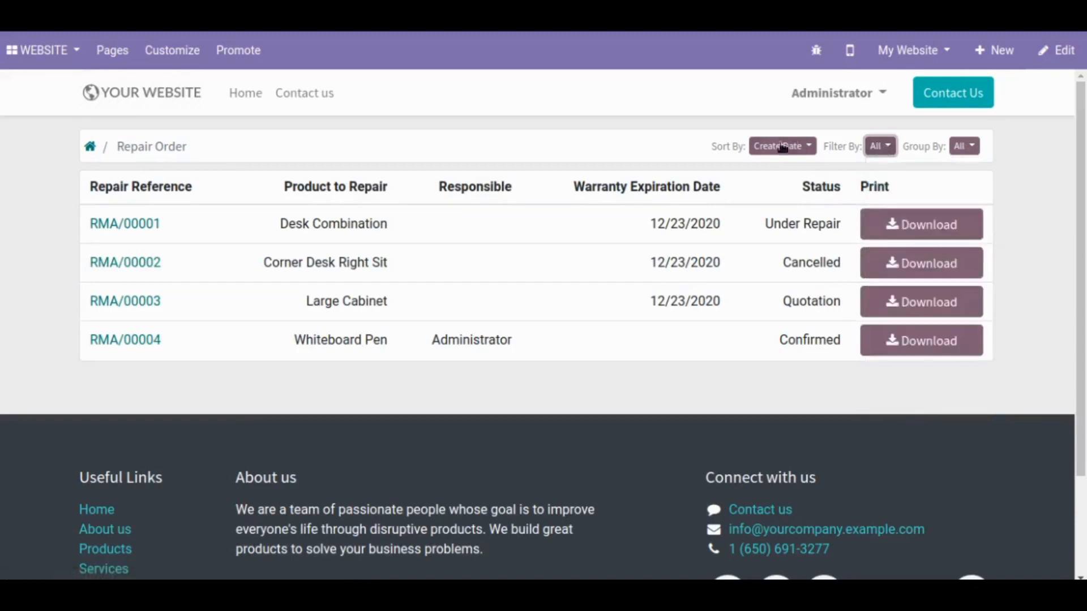
left_click(772, 145)
left_click(778, 204)
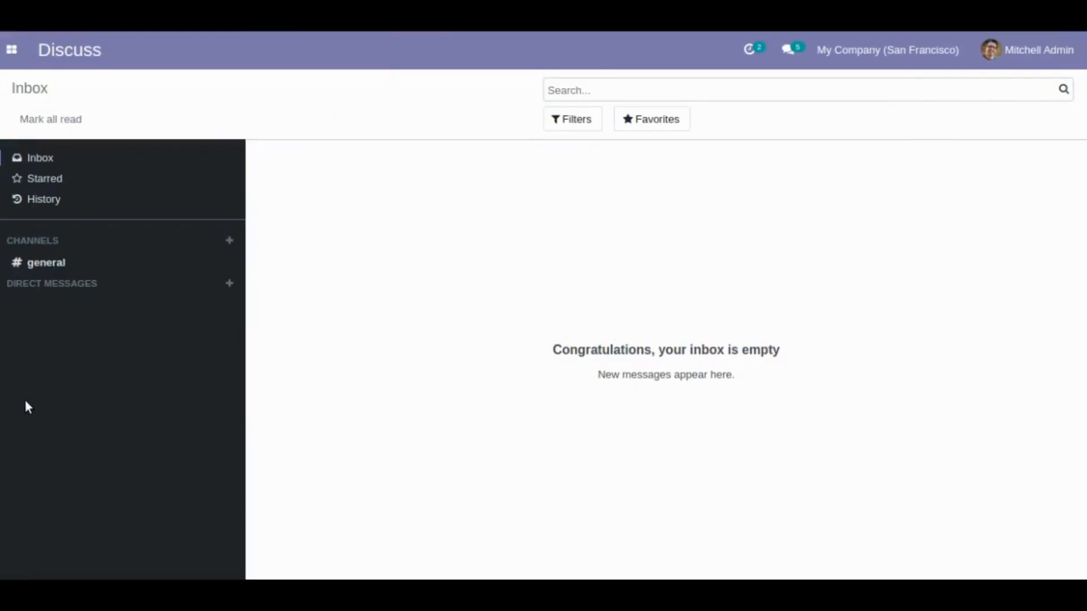
- Review the directory and Split By values for Download Repair Orders as Zip in Settings and return to the Repairs order list
left_click(11, 49)
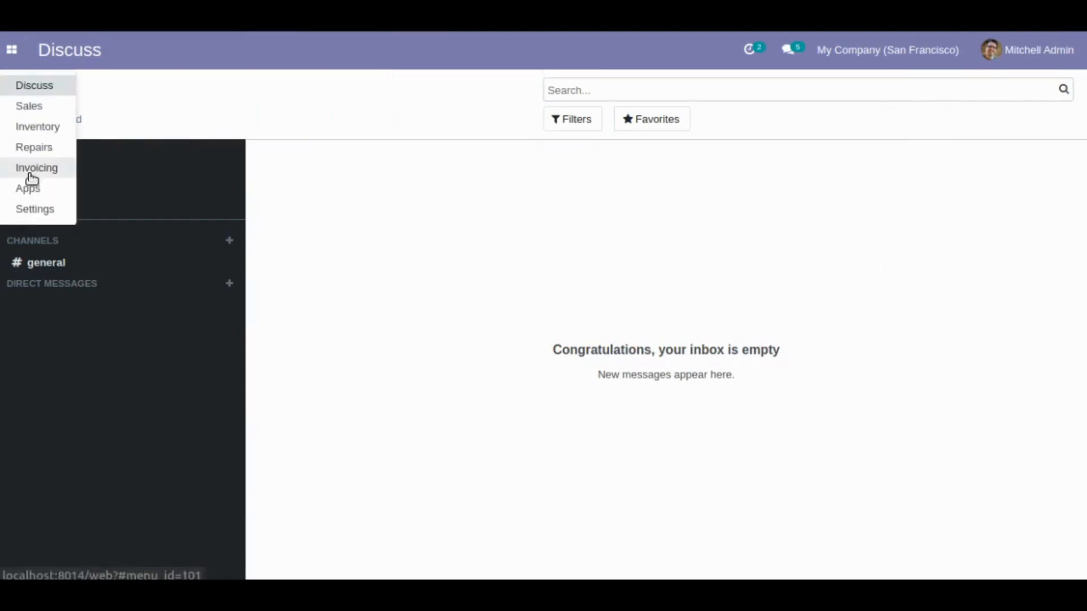
left_click(32, 210)
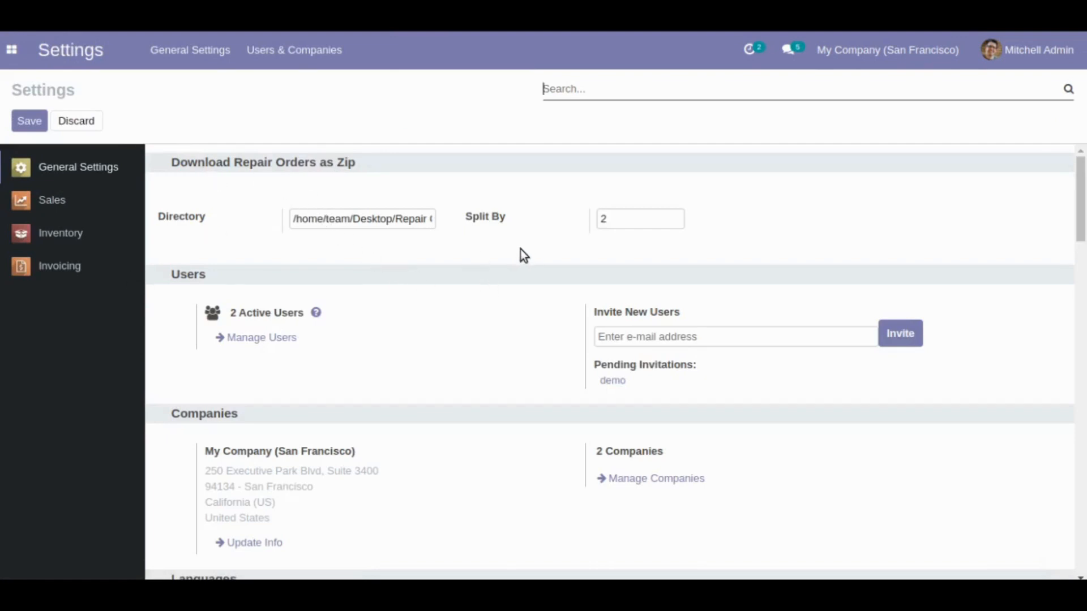
left_click(12, 50)
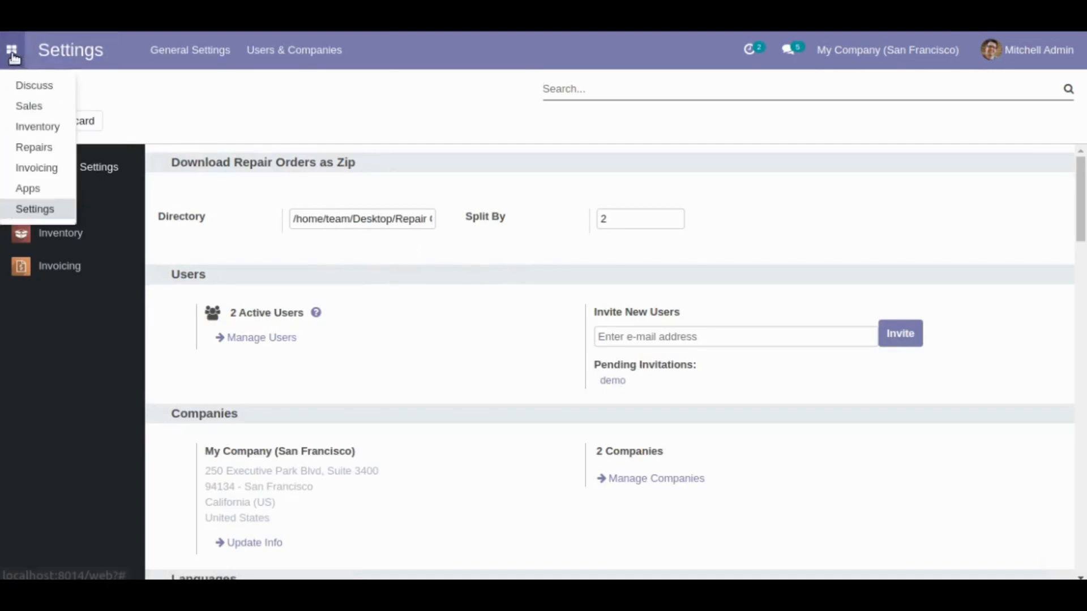
left_click(43, 147)
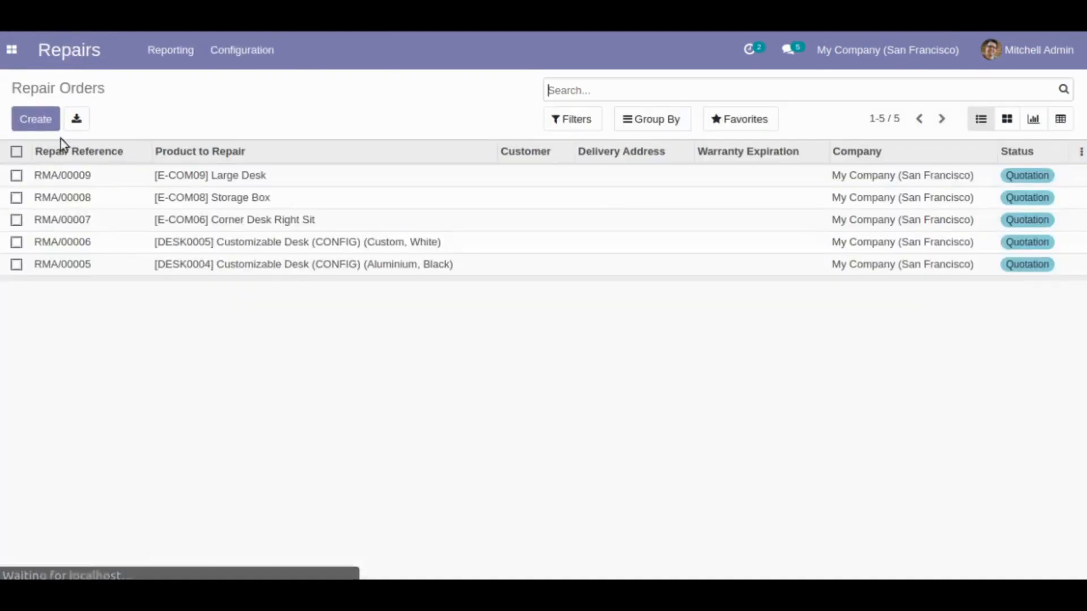
- Download the PDF reports of repair orders RMA/00009, RMA/00008 and RMA/00007 as zip files
left_click(17, 176)
left_click(16, 198)
left_click(16, 220)
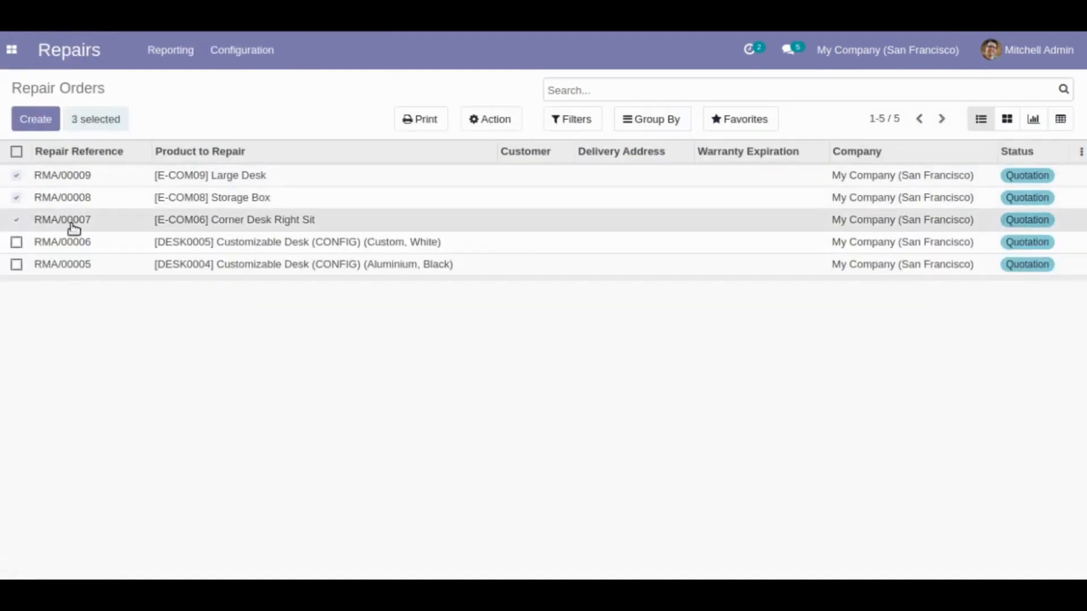
left_click(494, 120)
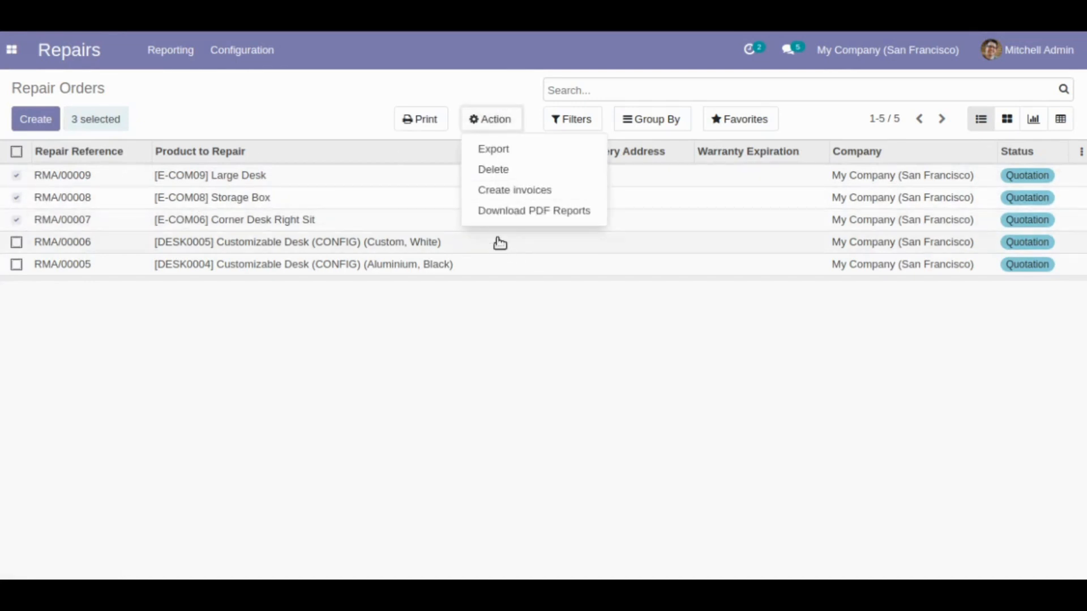
left_click(552, 222)
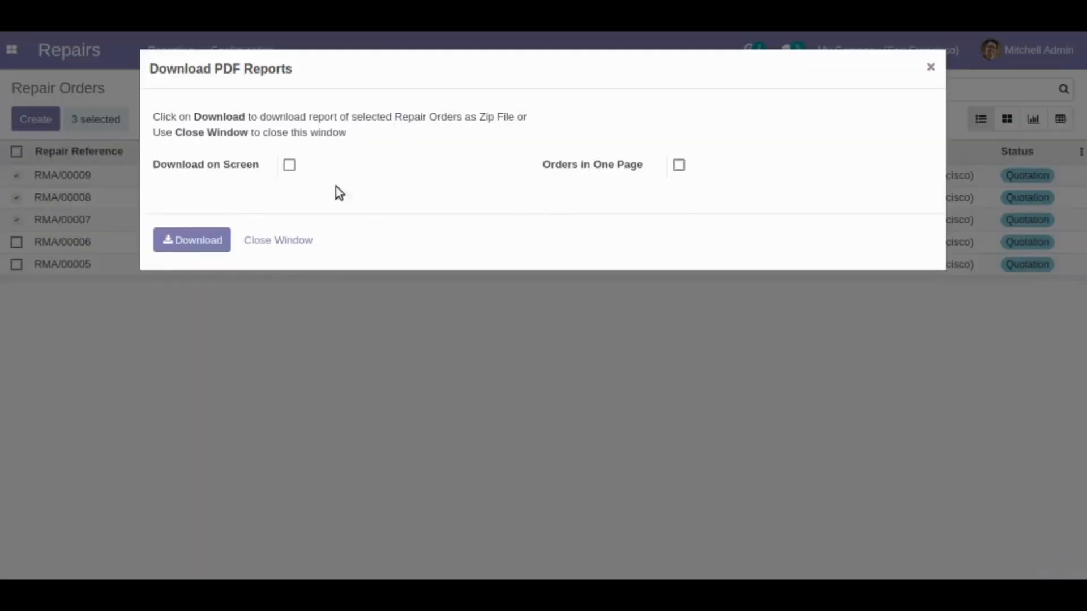
left_click(205, 242)
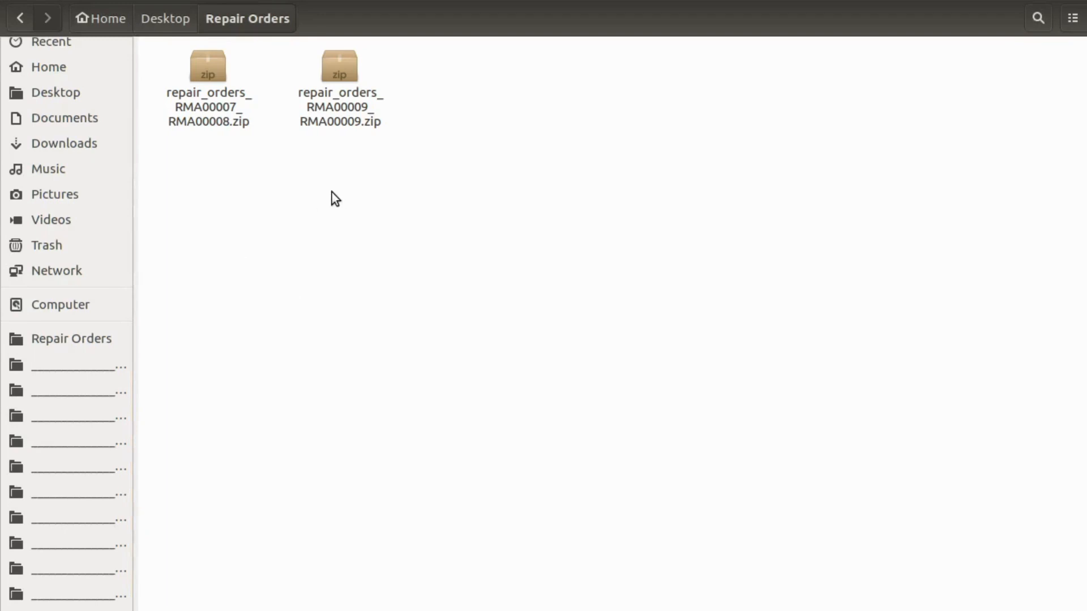
- Switch to the file manager's Repair Orders folder, extract repair_orders_RMA00007_RMA00008.zip and open the extracted folder
left_click(226, 122)
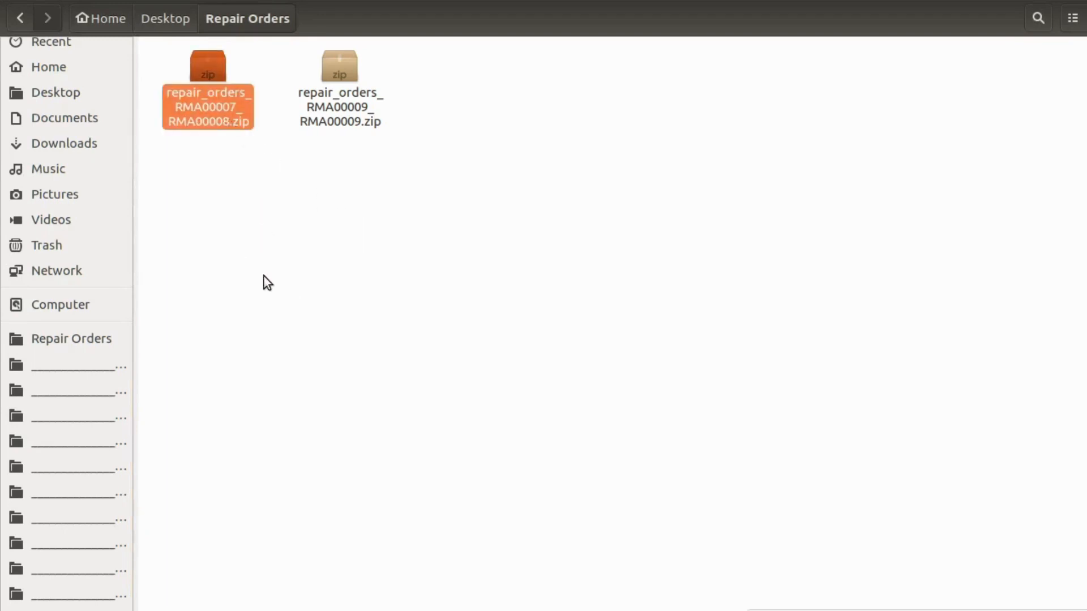
left_click(395, 286)
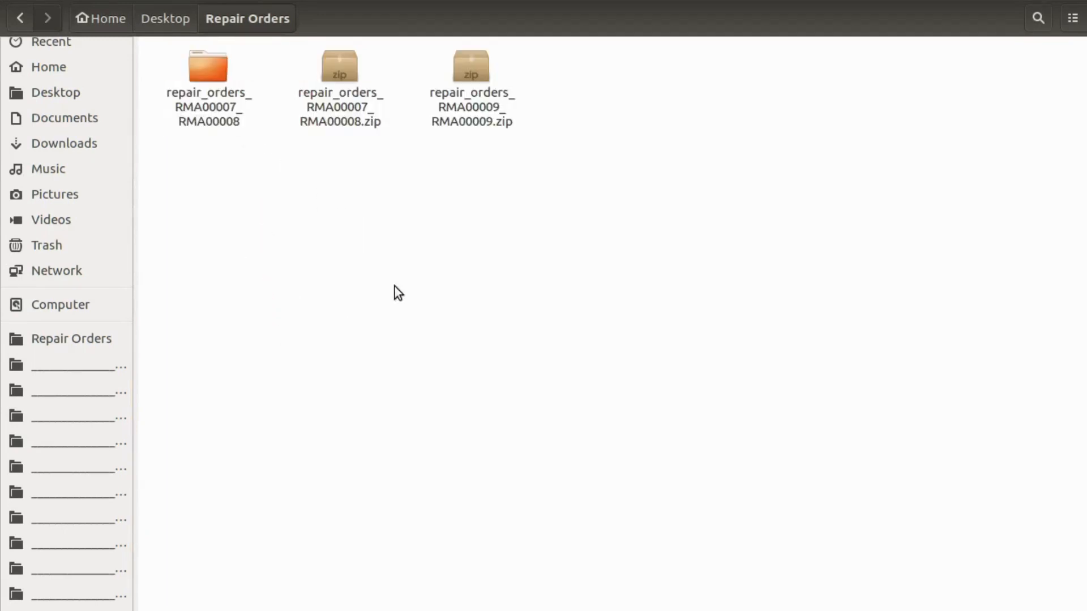
double_click(198, 126)
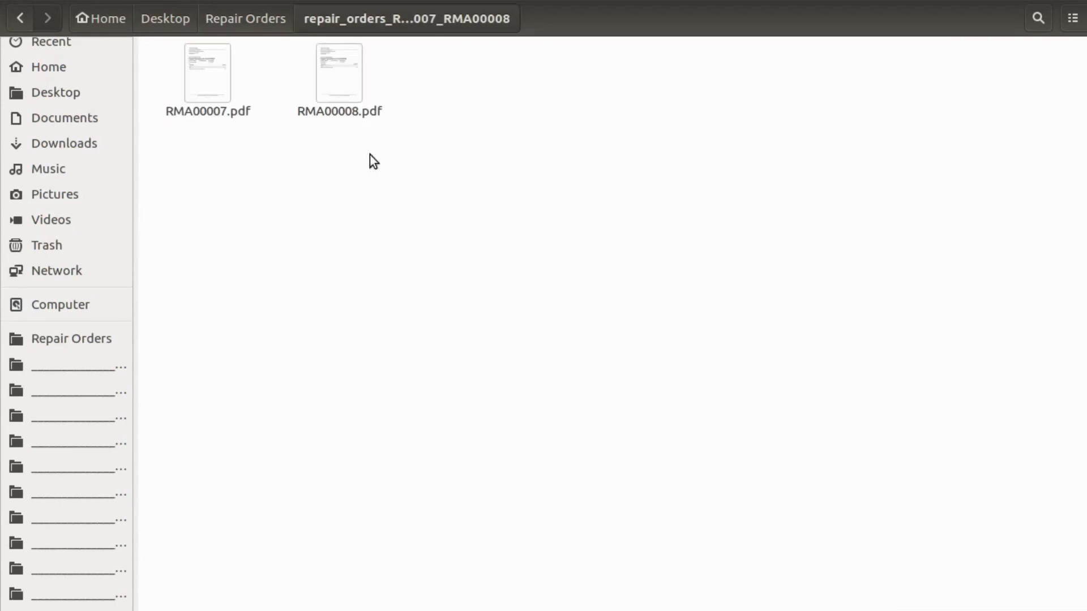
- Go back up to the Repair Orders folder and delete all of its contents
key("alt+Up")
left_click_drag(682, 265, 181, 73)
key("Delete")
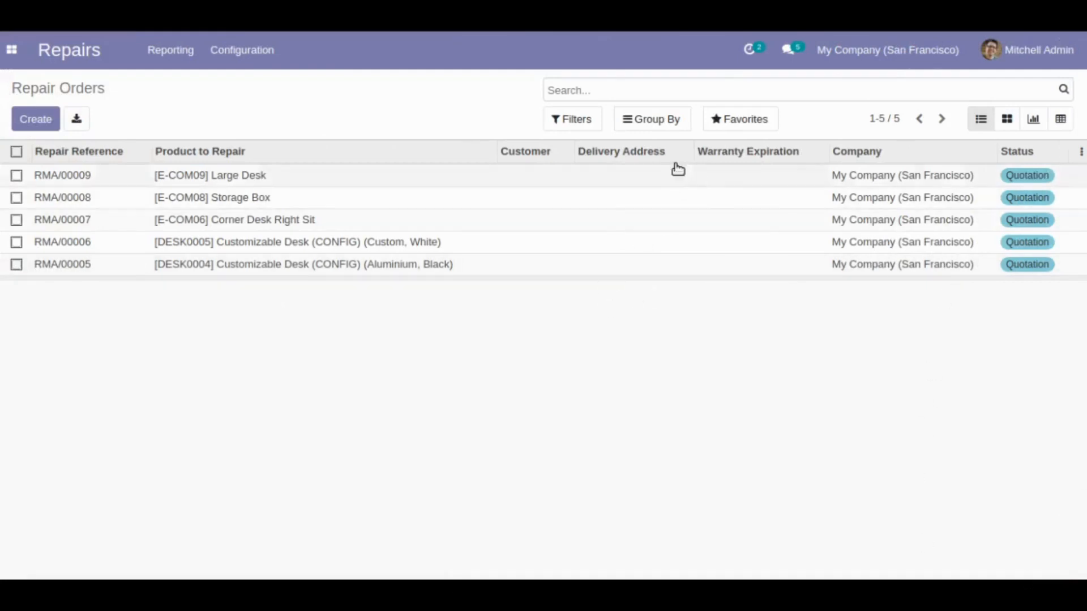
- Switch back to Odoo and filter the repair order list by Report Downloaded
left_click(569, 120)
left_click(602, 222)
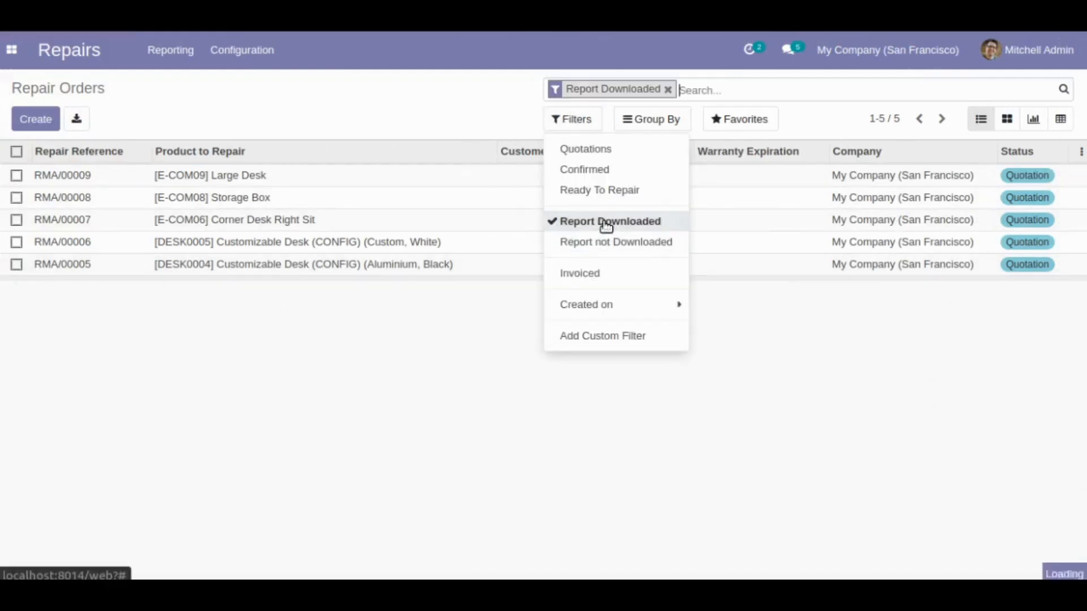
left_click(471, 347)
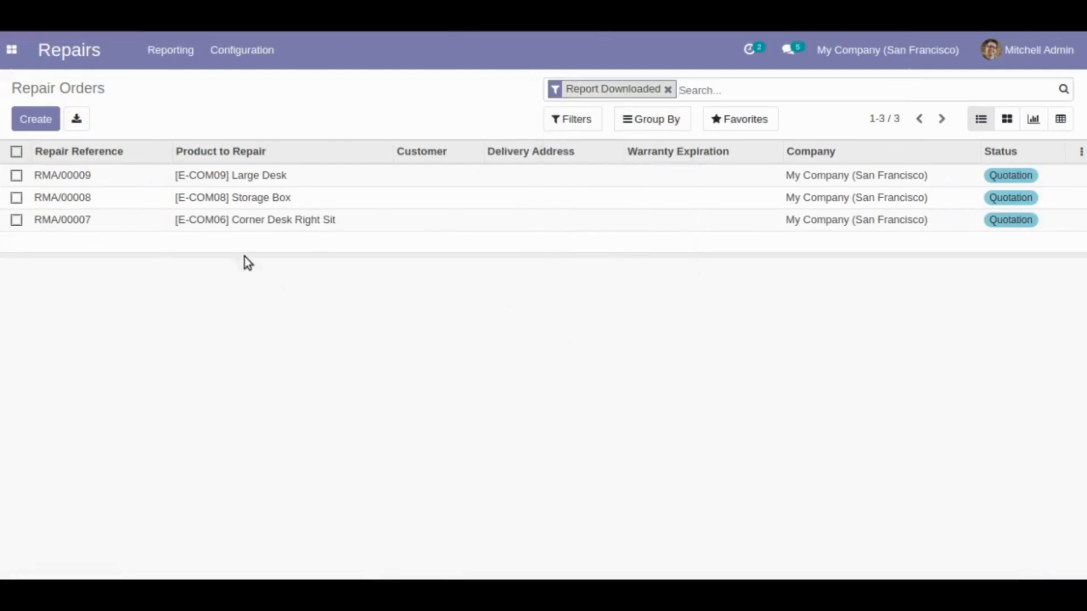
- Replace the Report Downloaded filter with Report not Downloaded on the repair order list
left_click(668, 89)
left_click(584, 123)
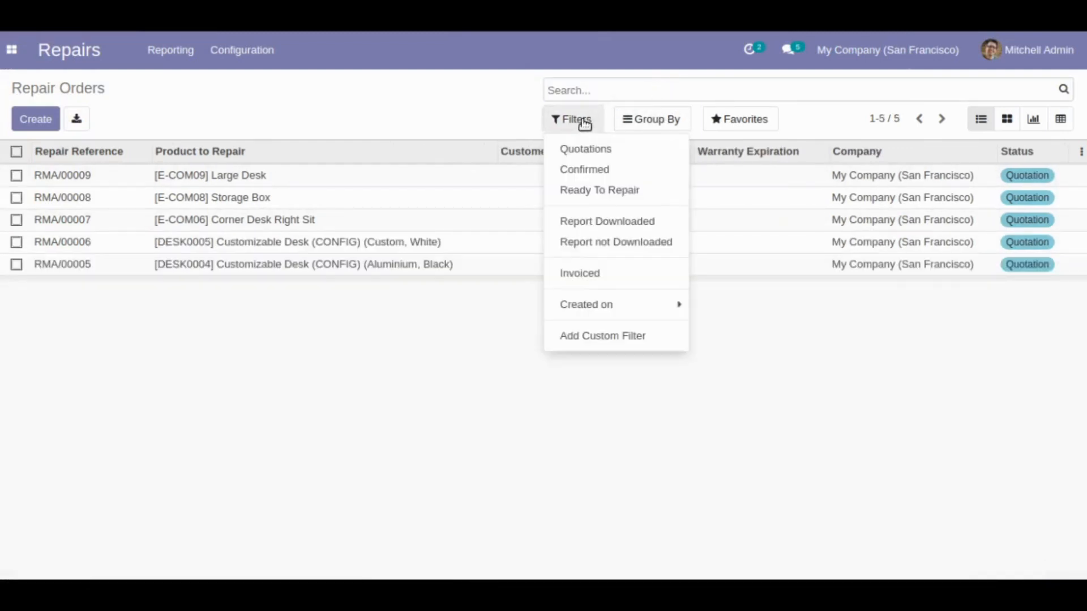
left_click(584, 242)
left_click(241, 284)
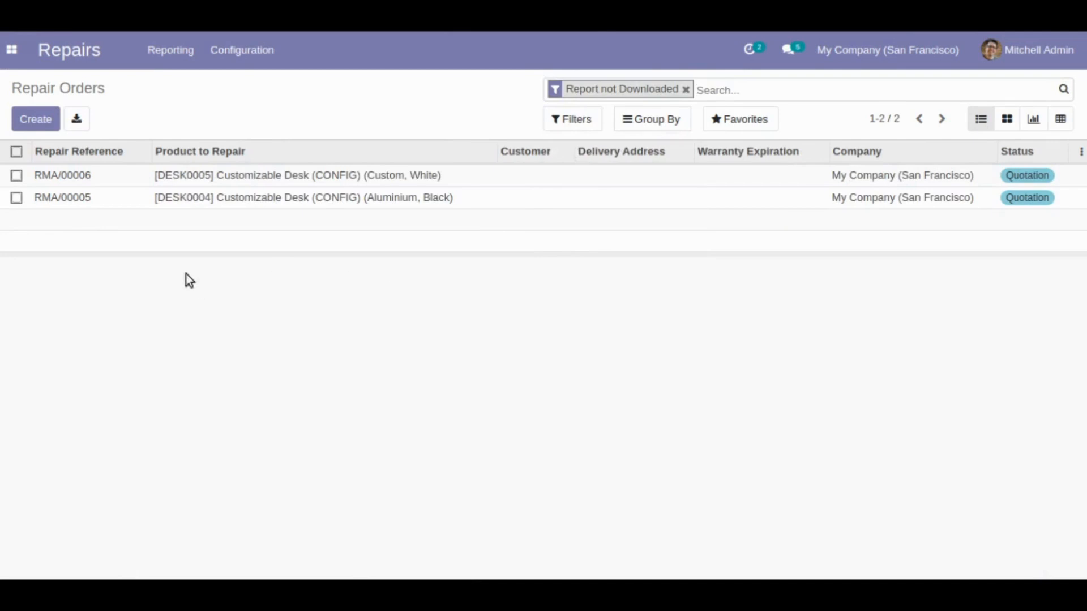
left_click(16, 152)
left_click(500, 124)
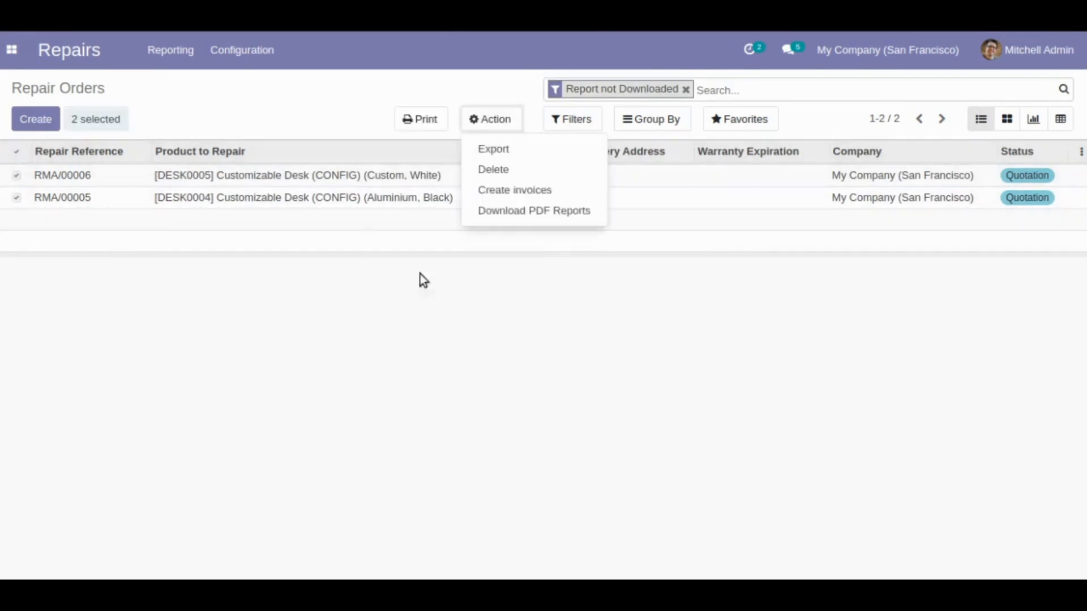
left_click(516, 211)
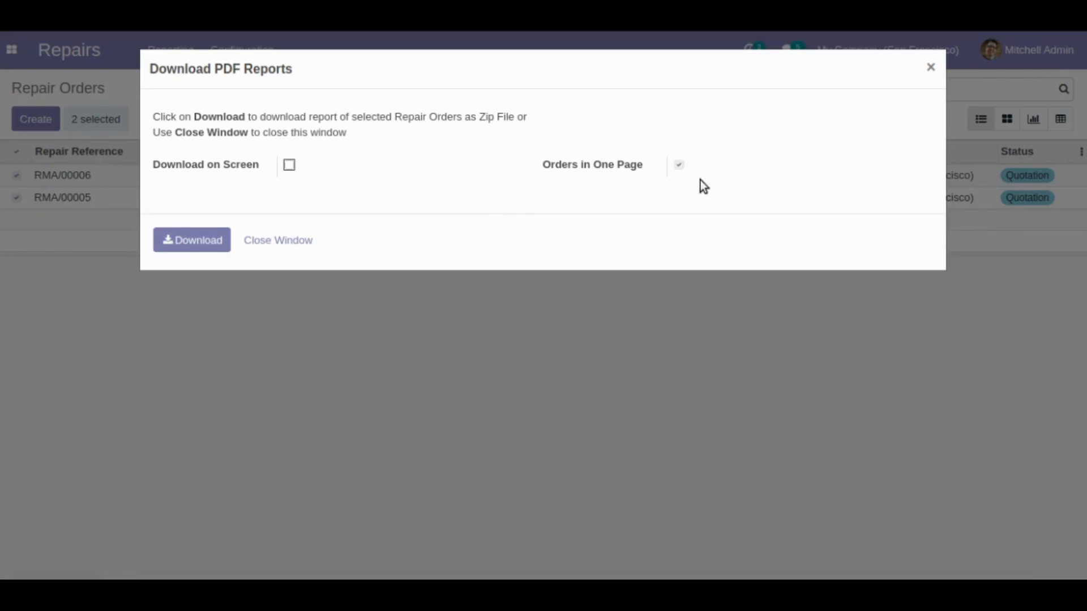
left_click(301, 245)
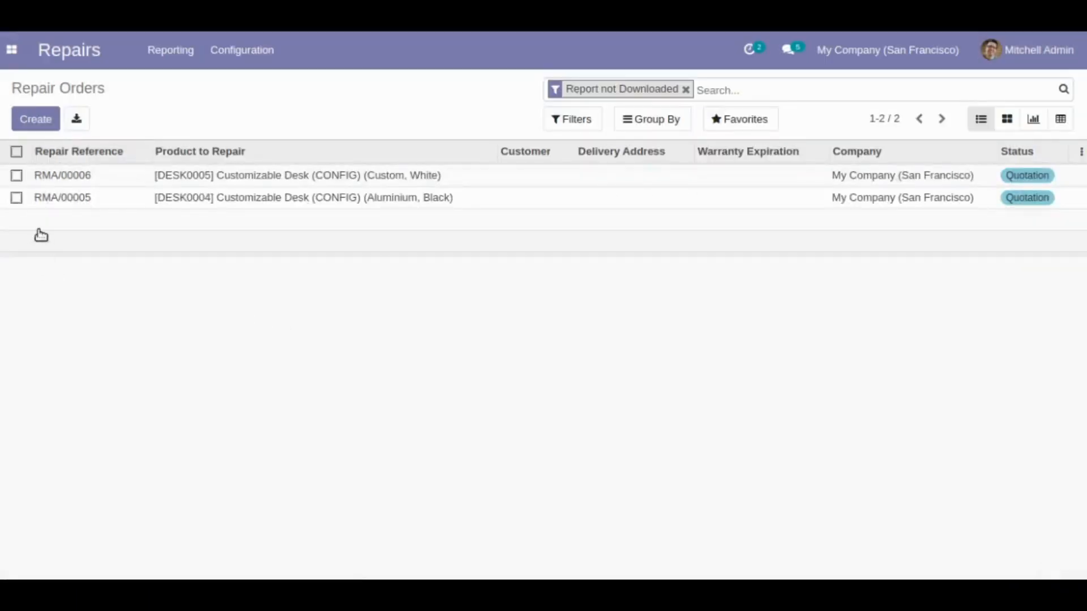
- Clear the list filter, download the RMA/00006 and RMA/00005 reports as a zip with Orders in One Page enabled, and select the archive in its folder
left_click(685, 89)
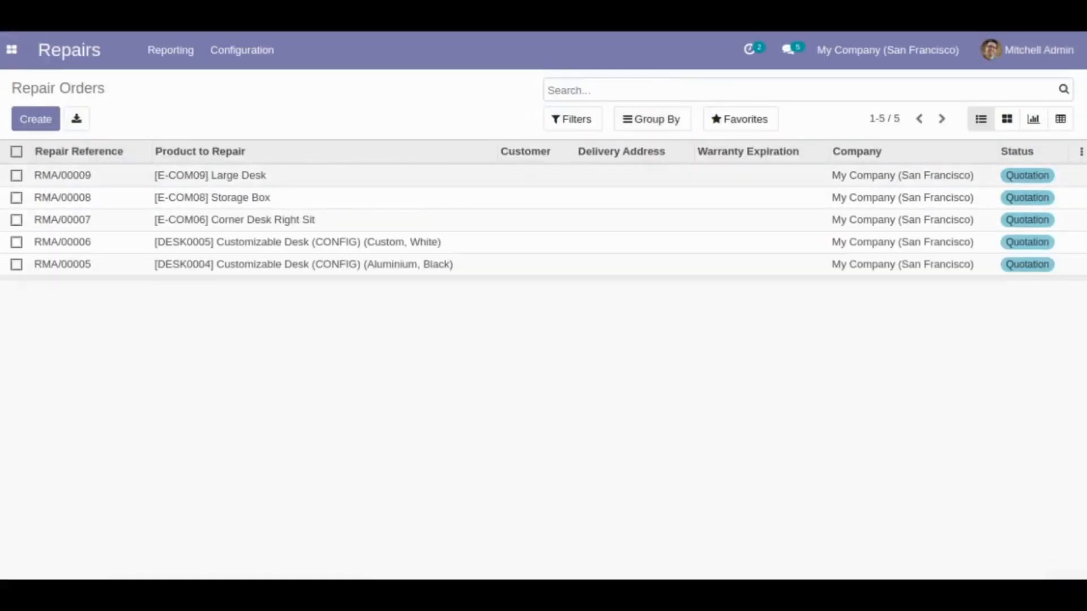
left_click(16, 242)
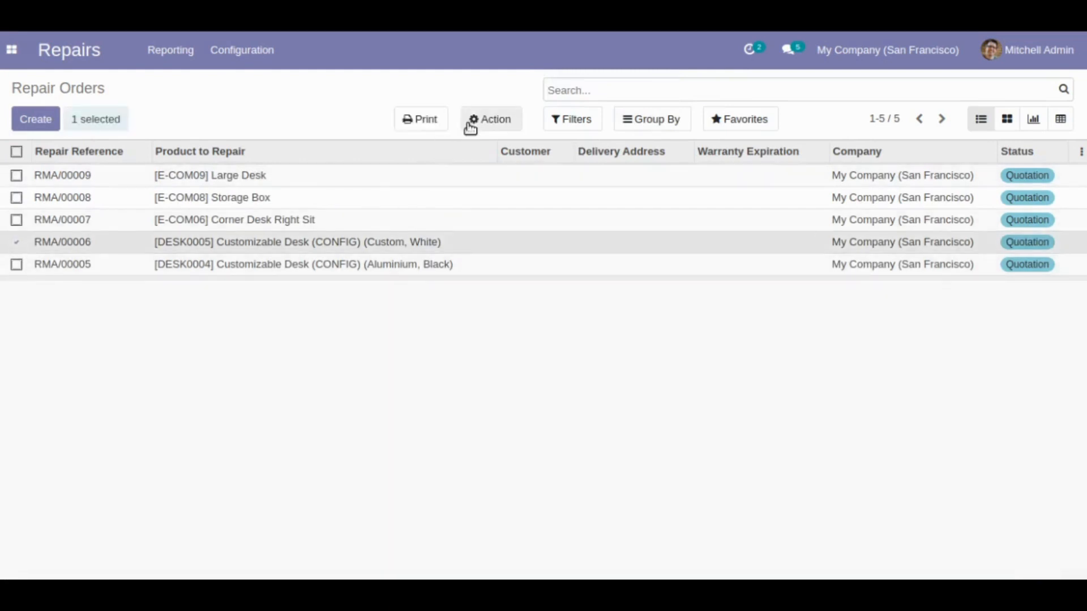
left_click(17, 265)
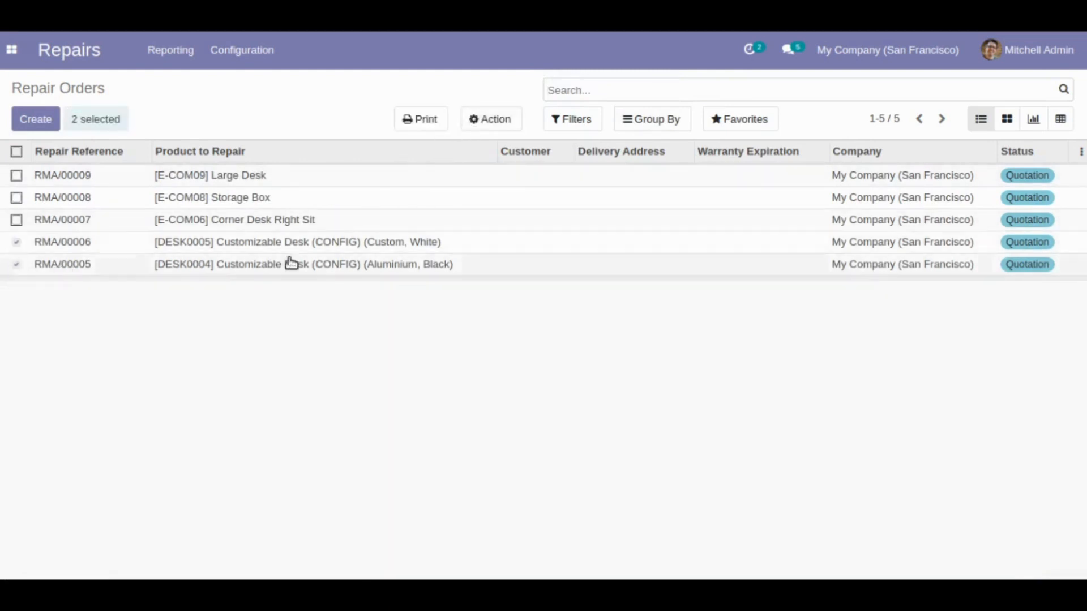
left_click(506, 121)
left_click(464, 210)
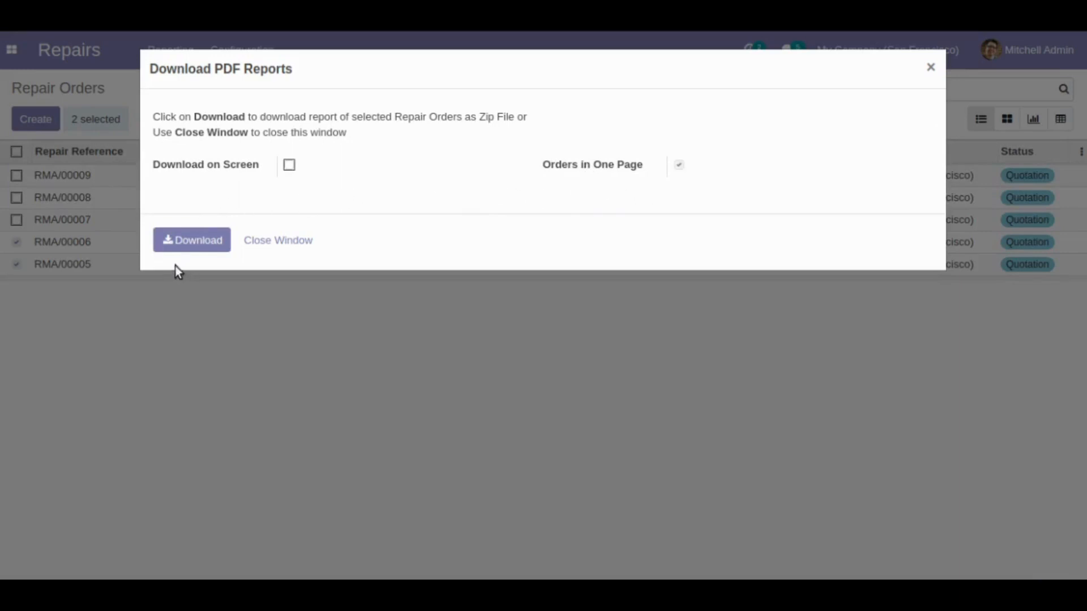
left_click(184, 241)
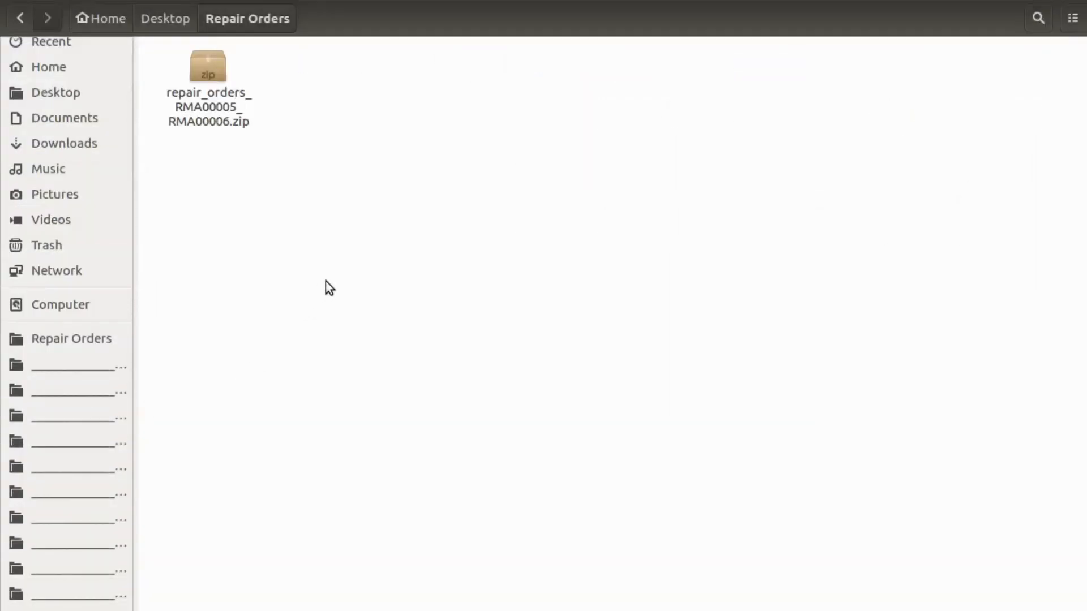
left_click(213, 125)
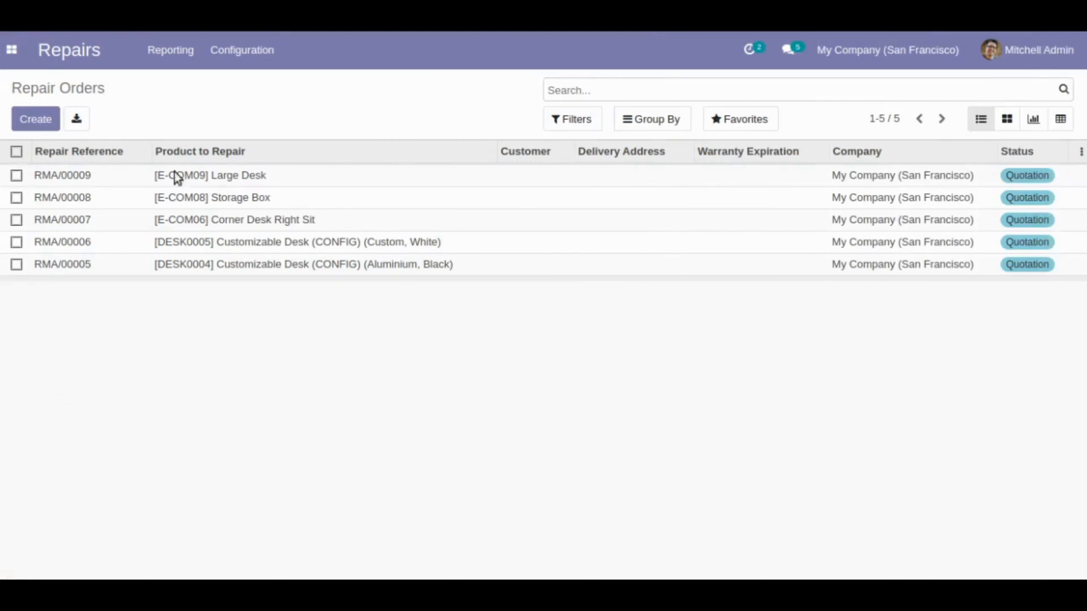
- Try to download the PDF reports of all listed repair orders, then dismiss the message and close the download dialog
left_click(16, 152)
left_click(503, 123)
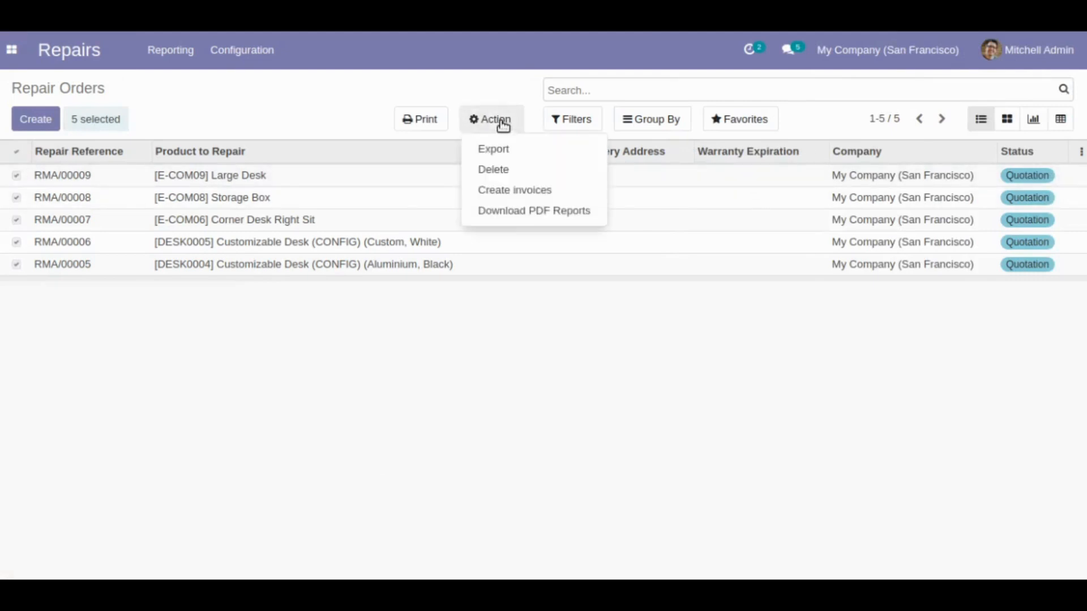
left_click(520, 217)
left_click(207, 240)
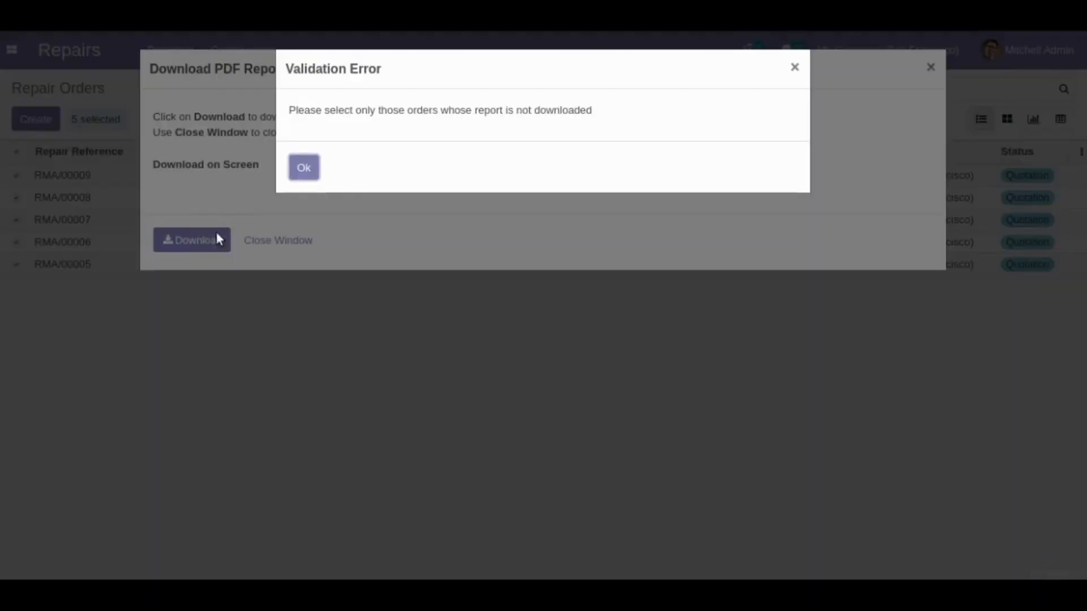
left_click_drag(430, 110, 632, 108)
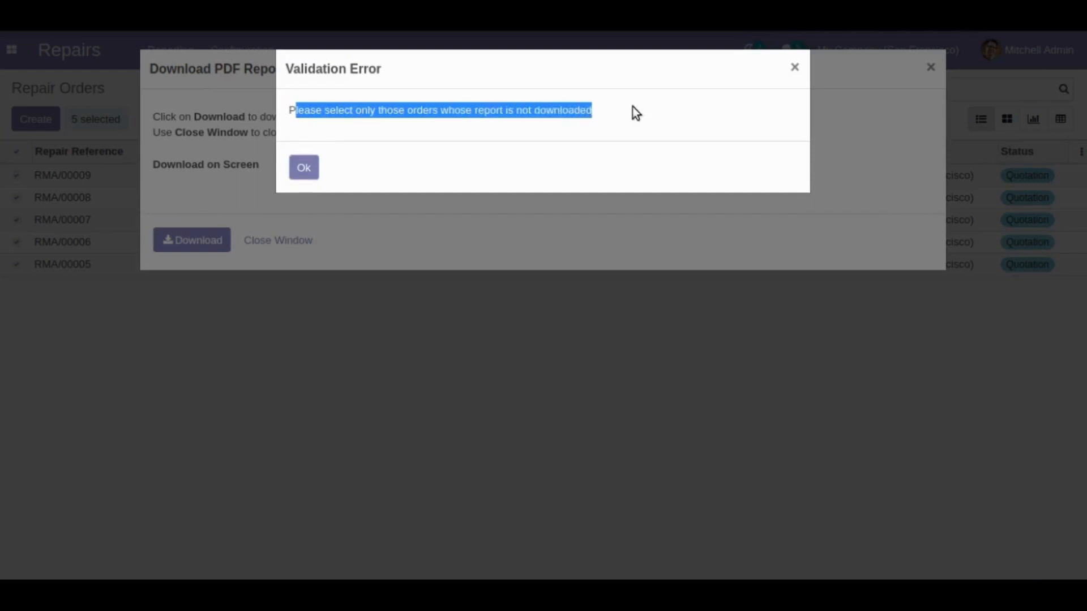
left_click(616, 120)
left_click(303, 172)
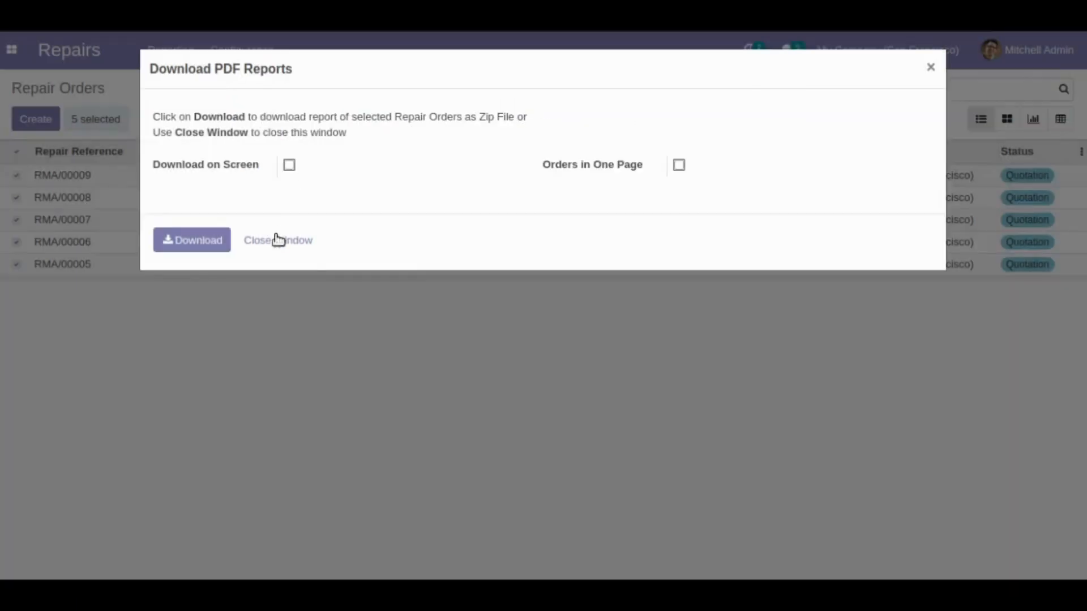
left_click(275, 240)
- Check the repair orders under the Report not Downloaded filter and remove the filter again
left_click(568, 121)
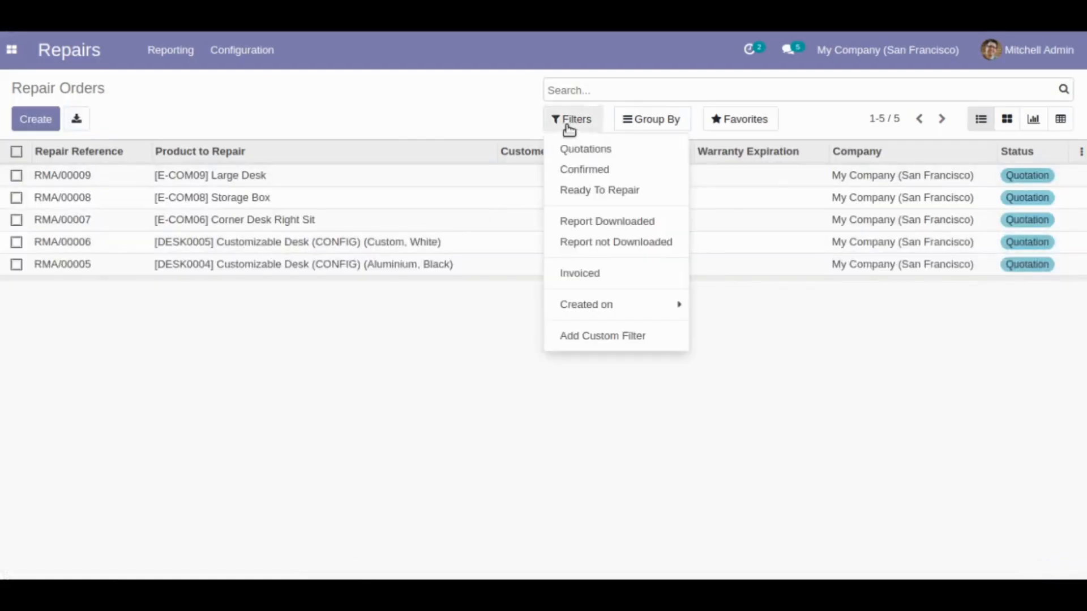
left_click(567, 241)
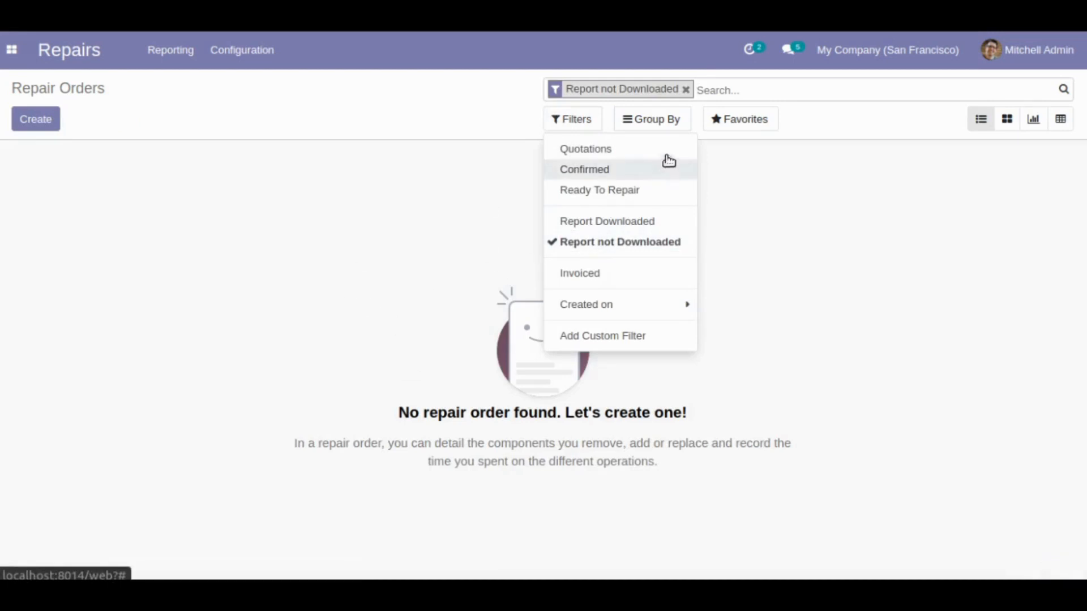
left_click(685, 90)
- Create and save a repair order for [DESK0004] Customizable Desk (Aluminium, Black) with one [DESK0005] Customizable Desk (Custom, White) part line
left_click(27, 118)
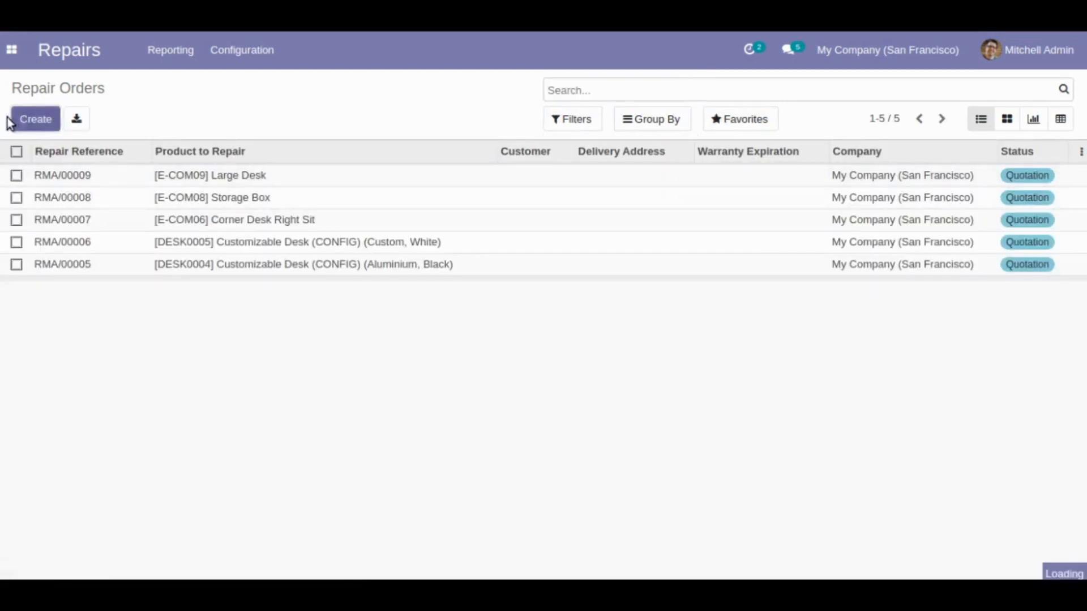
left_click(316, 281)
left_click(308, 306)
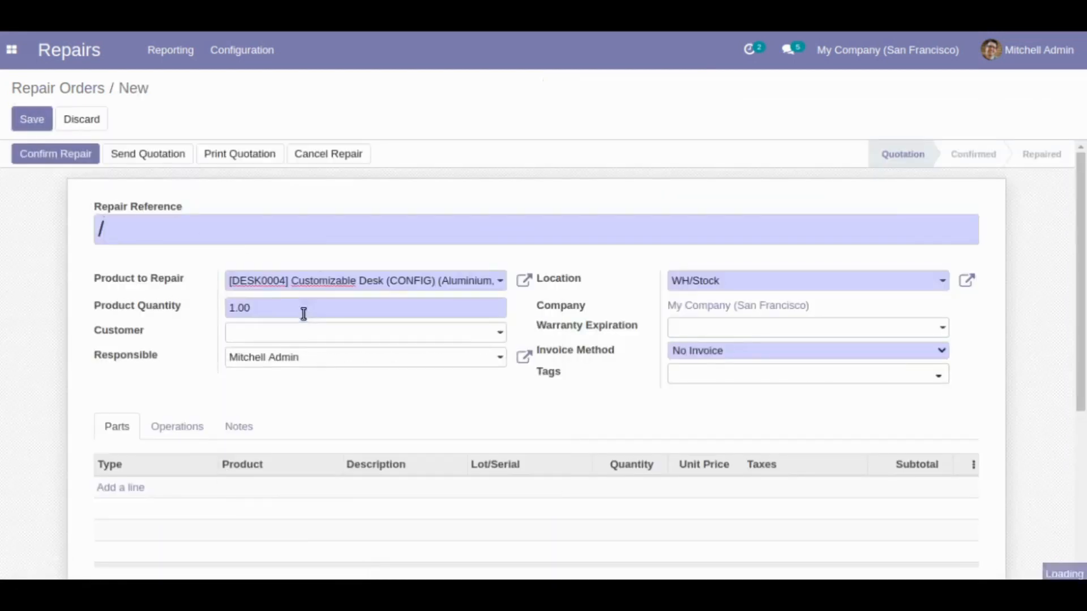
scroll(256, 367, "down", 4)
left_click(121, 272)
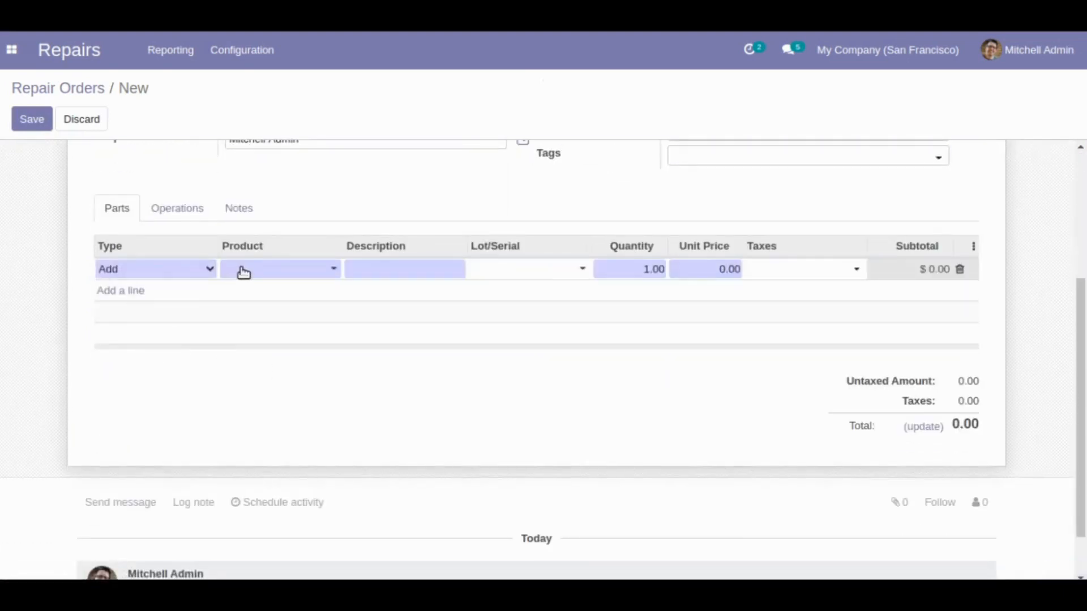
left_click(278, 270)
left_click(244, 313)
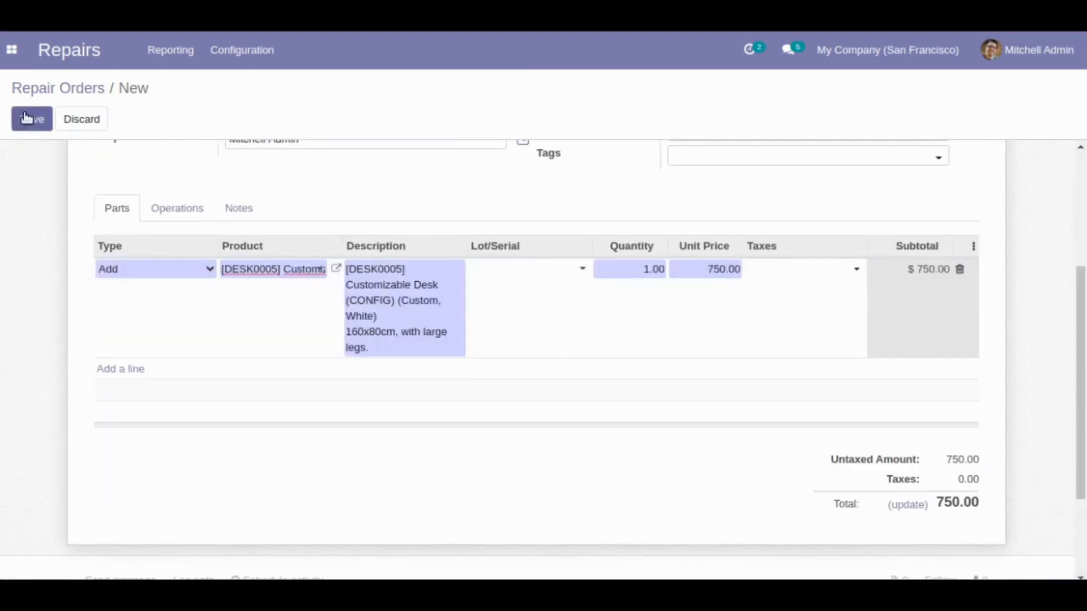
left_click(32, 120)
- Duplicate the new Customizable Desk repair order and save the copy
left_click(490, 119)
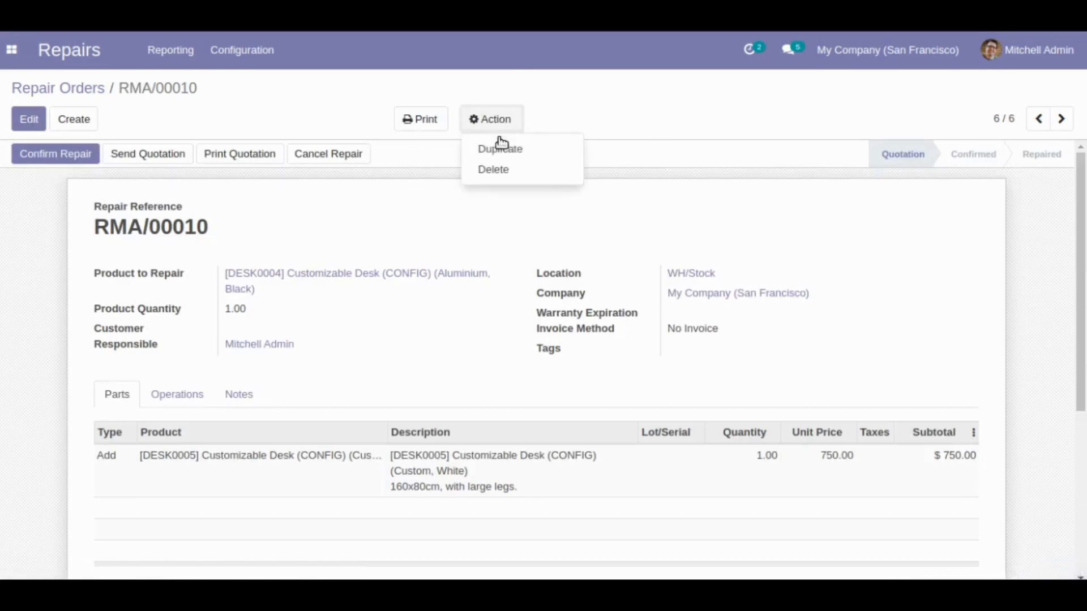
left_click(498, 147)
left_click(32, 119)
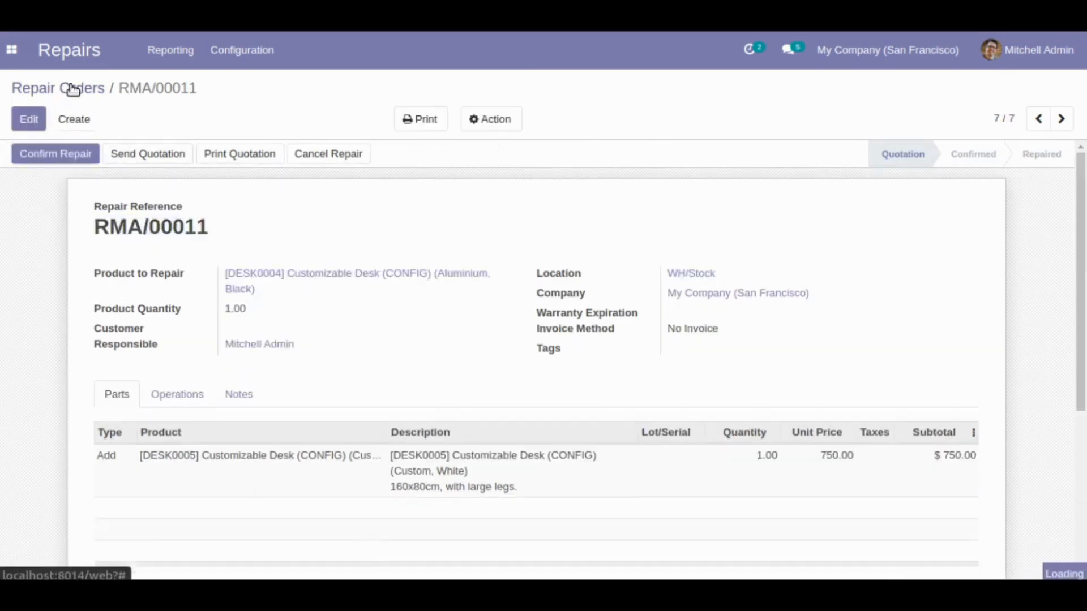
- Return to the repair orders list and filter it by Report not Downloaded
left_click(69, 88)
left_click(563, 120)
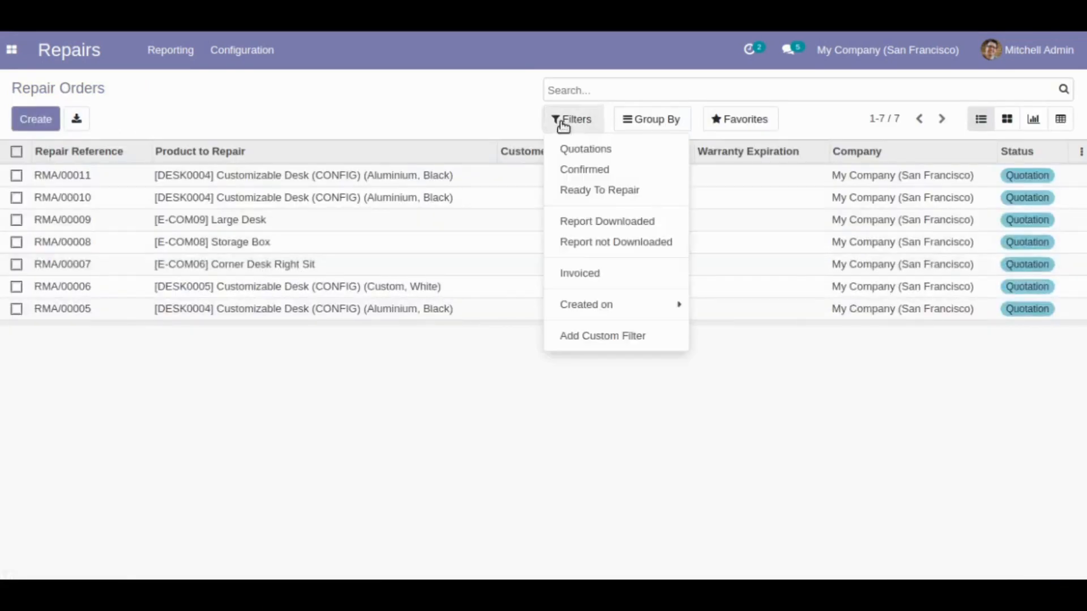
left_click(613, 242)
left_click(271, 369)
- Download the PDF reports of all listed repair orders as a zip file, keeping Download on Screen enabled
left_click(17, 153)
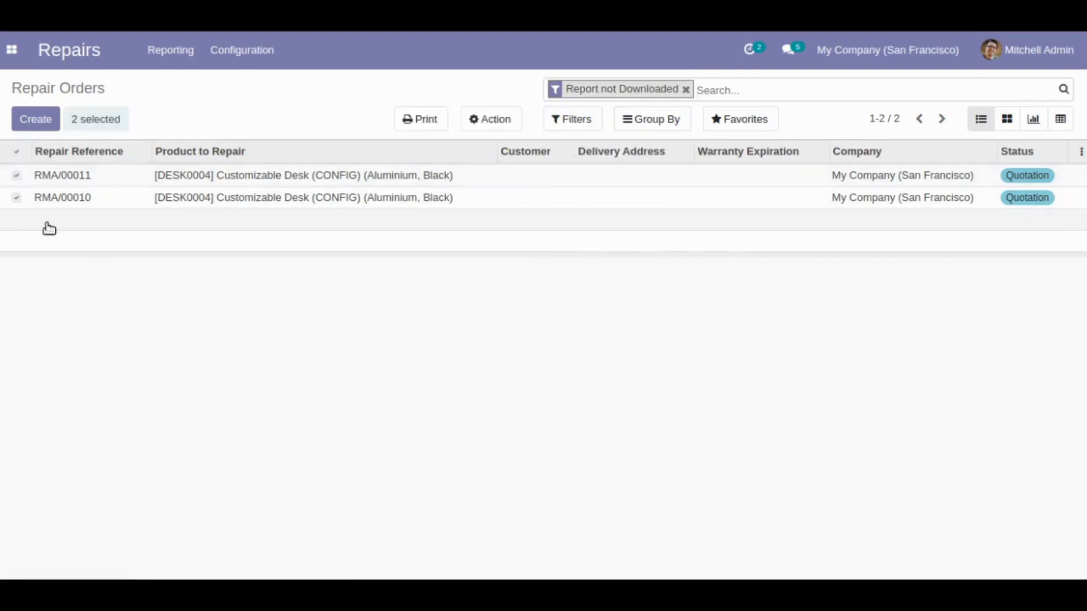
left_click(481, 120)
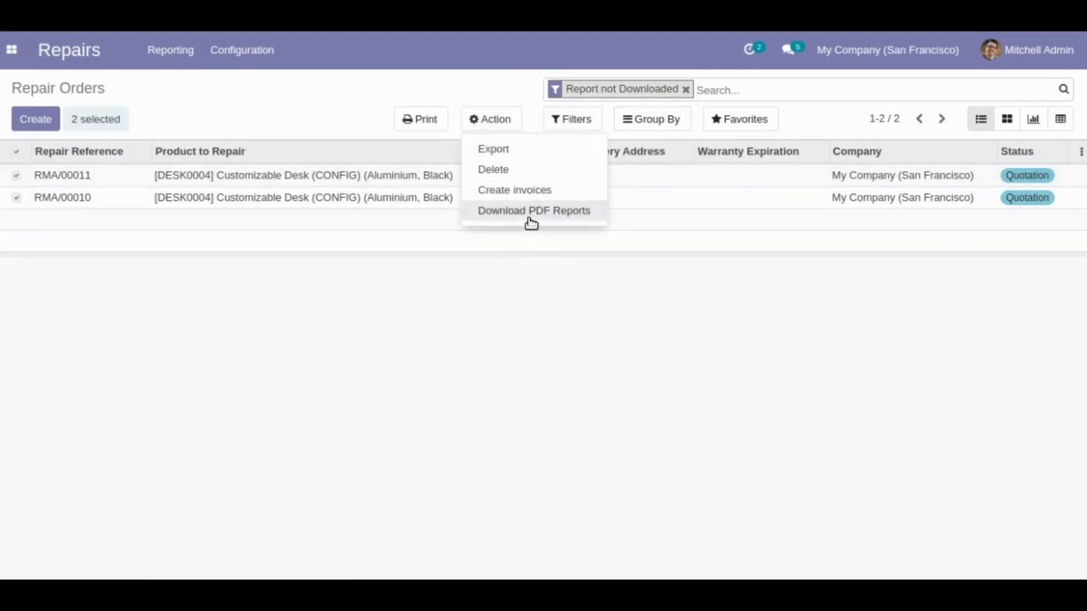
left_click(529, 215)
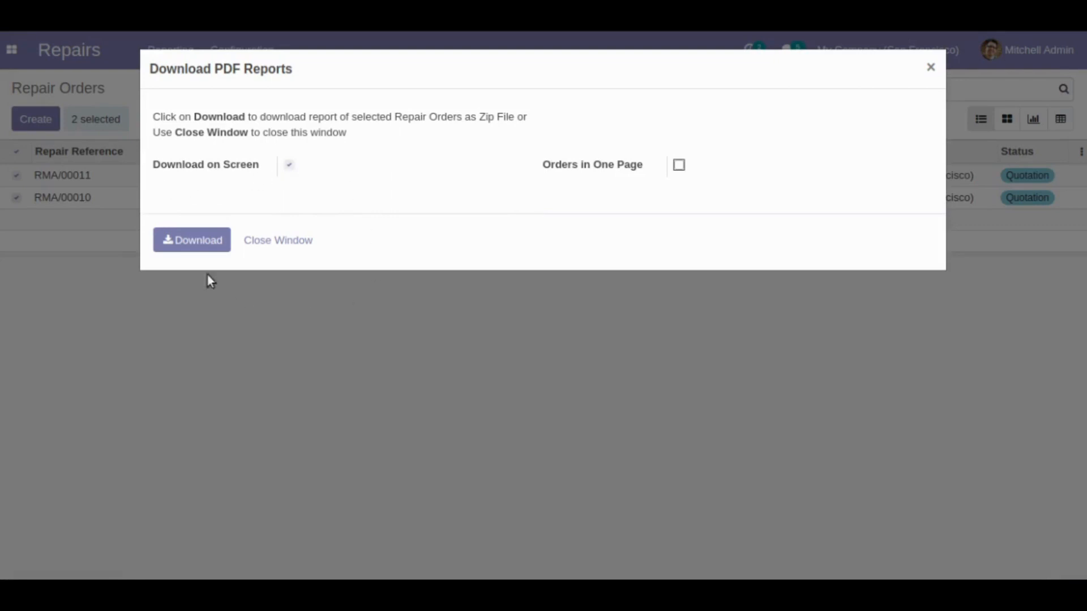
left_click(198, 240)
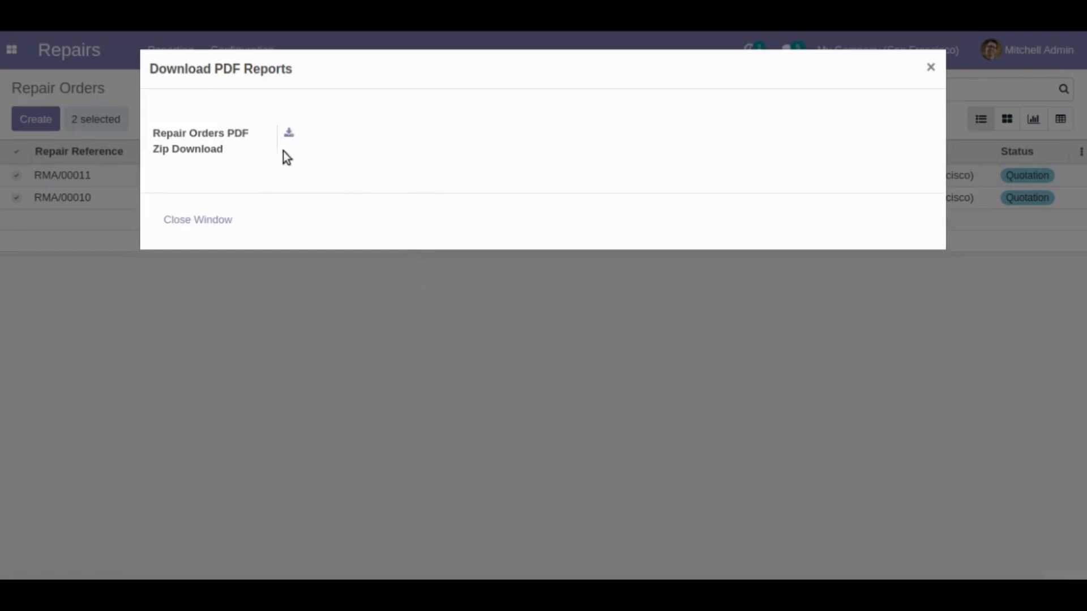
left_click(289, 134)
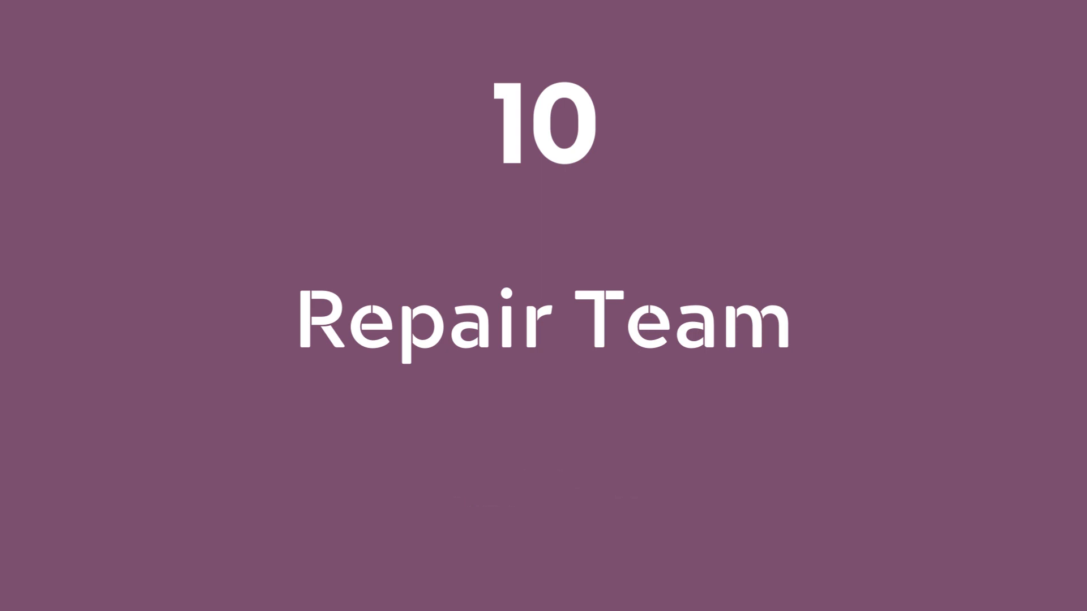
- Open the repair team configuration in Repairs and review the leader and members of the Carpenters and Elecrition teams
left_click(17, 52)
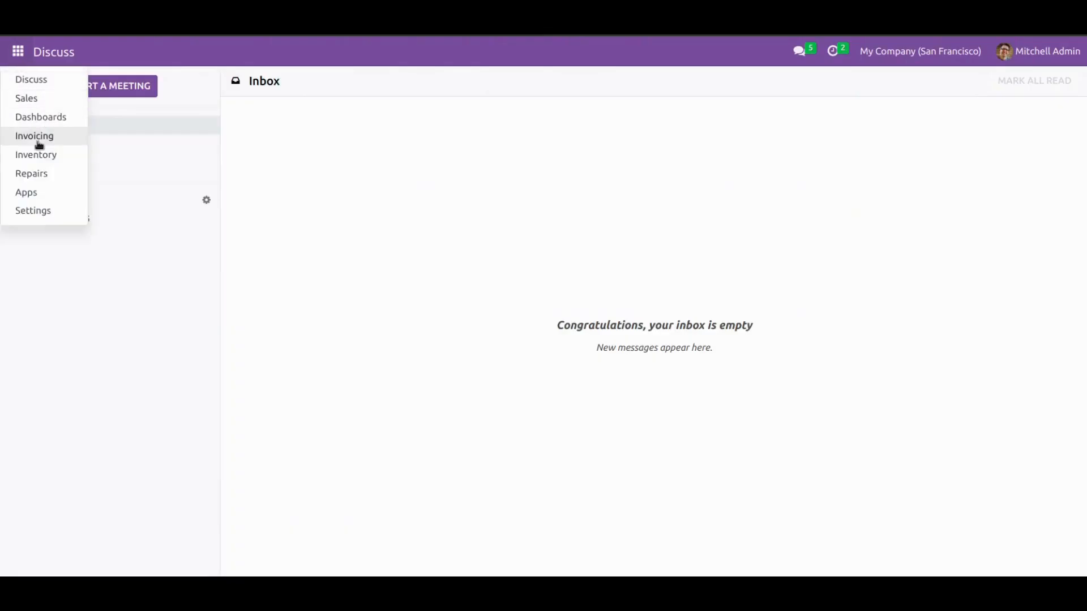
left_click(39, 174)
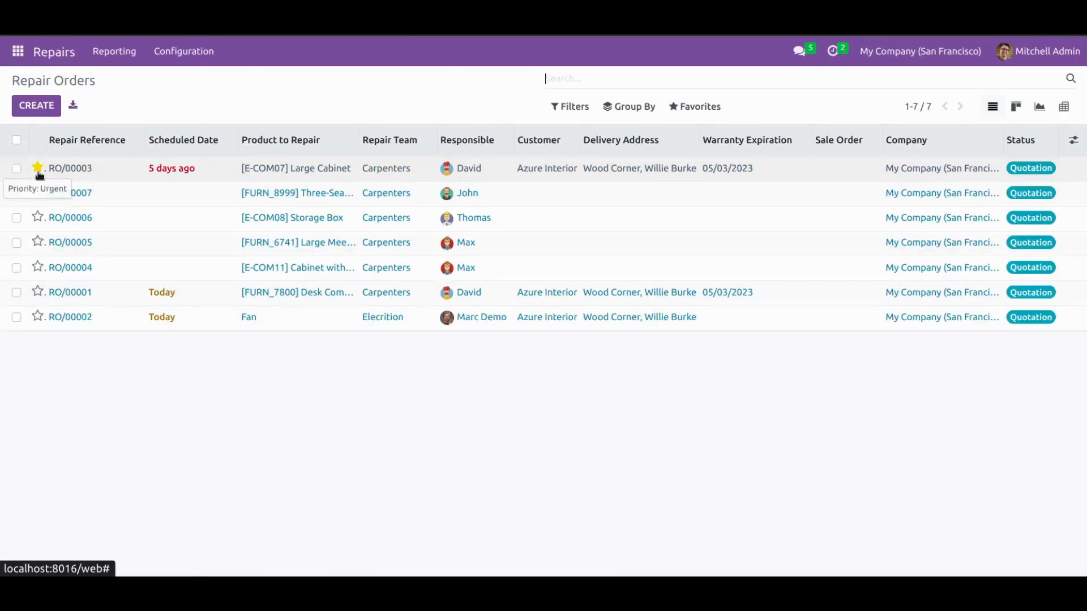
left_click(197, 56)
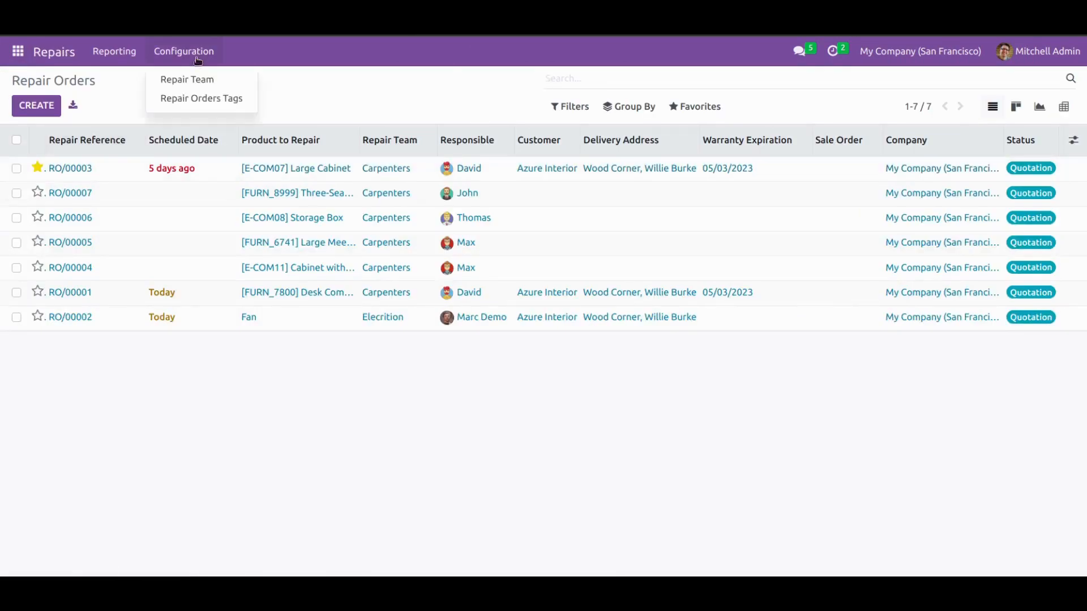
left_click(204, 87)
left_click(243, 172)
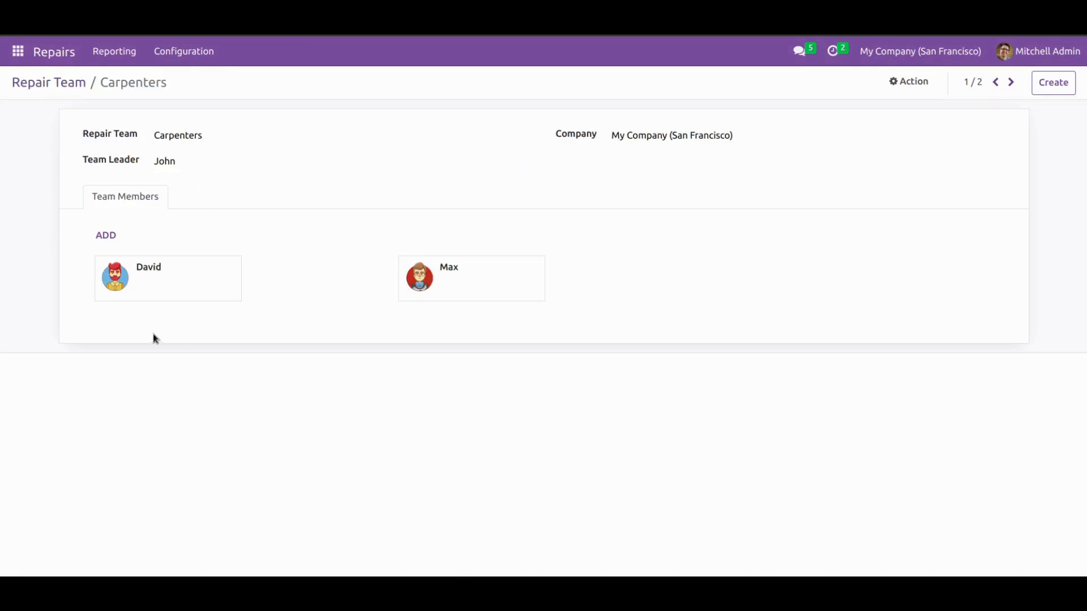
left_click(1011, 83)
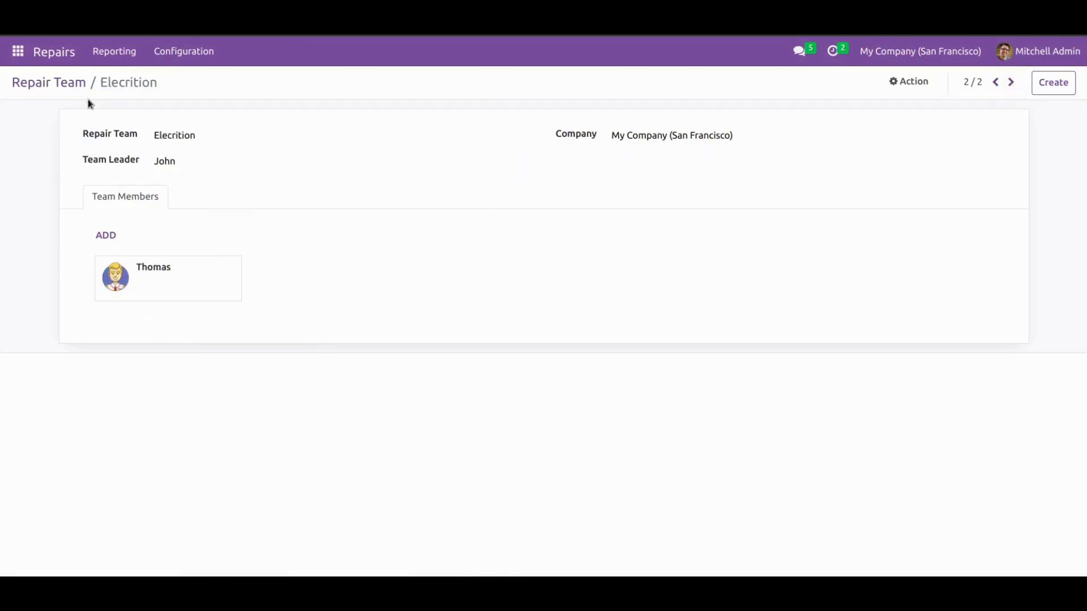
left_click(79, 83)
- View the repair teams grouped by Team Leader, replace that with Company grouping, and clear the grouping
left_click(627, 107)
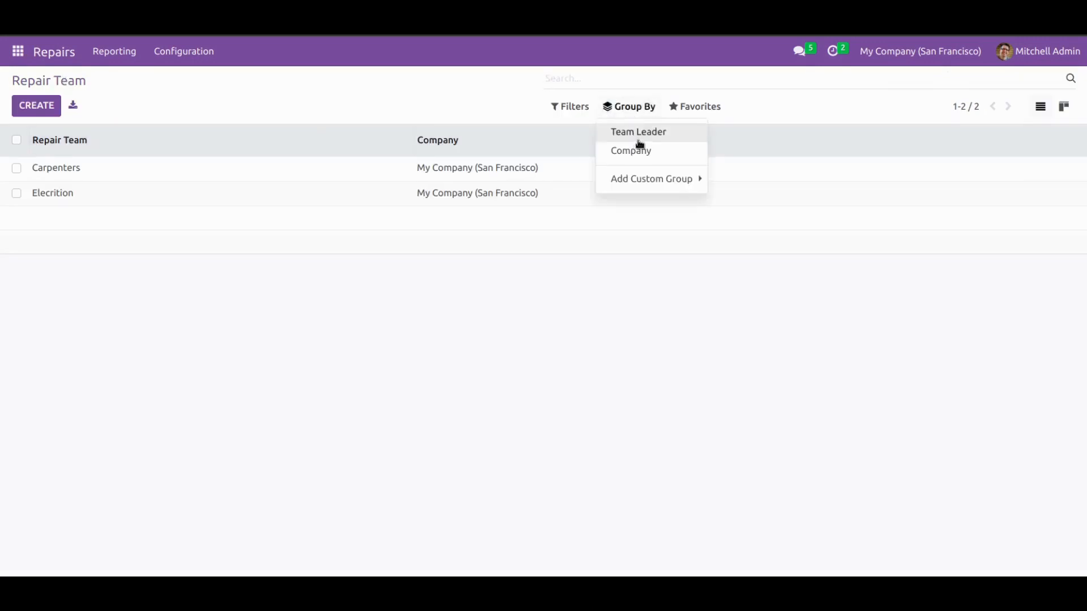
left_click(639, 139)
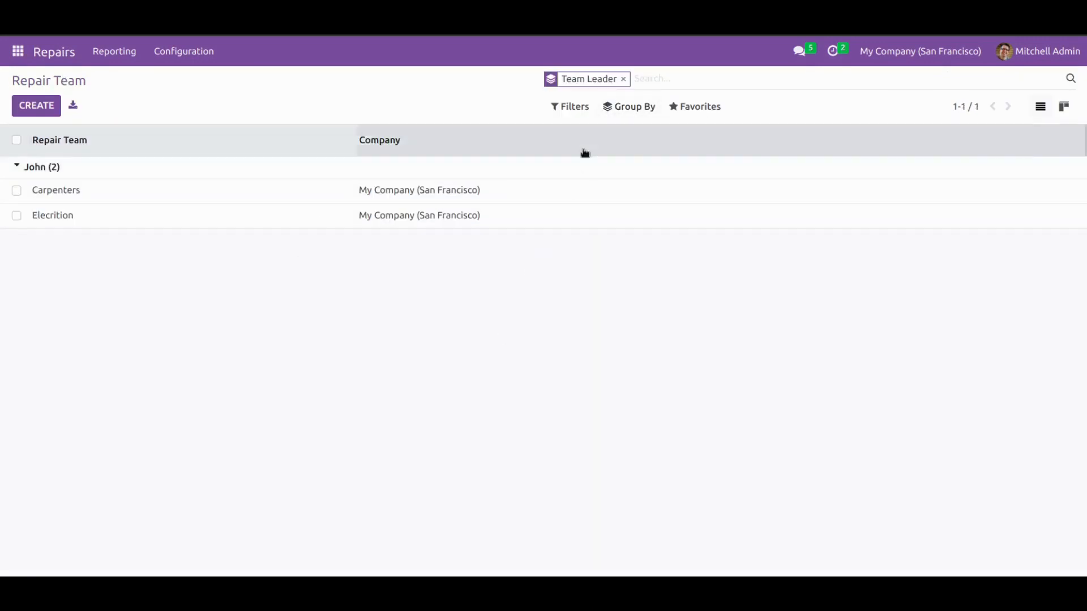
left_click(623, 78)
left_click(629, 109)
left_click(639, 150)
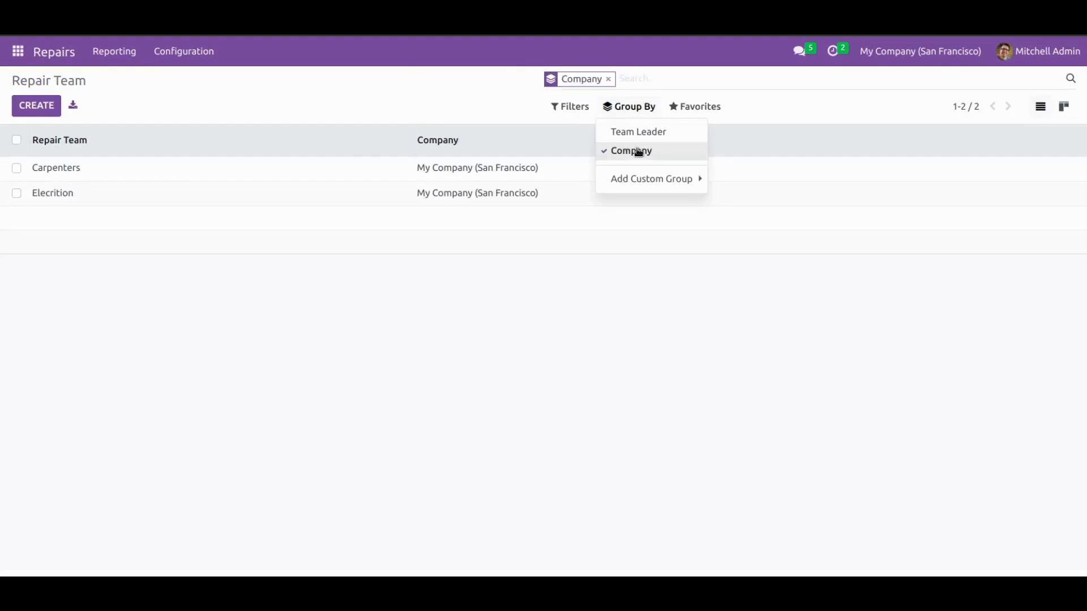
left_click(639, 151)
left_click(362, 105)
- Show the repairs report as a list without Product grouping and check the team on the [E-COM07] Large Cabinet repair order
left_click(116, 52)
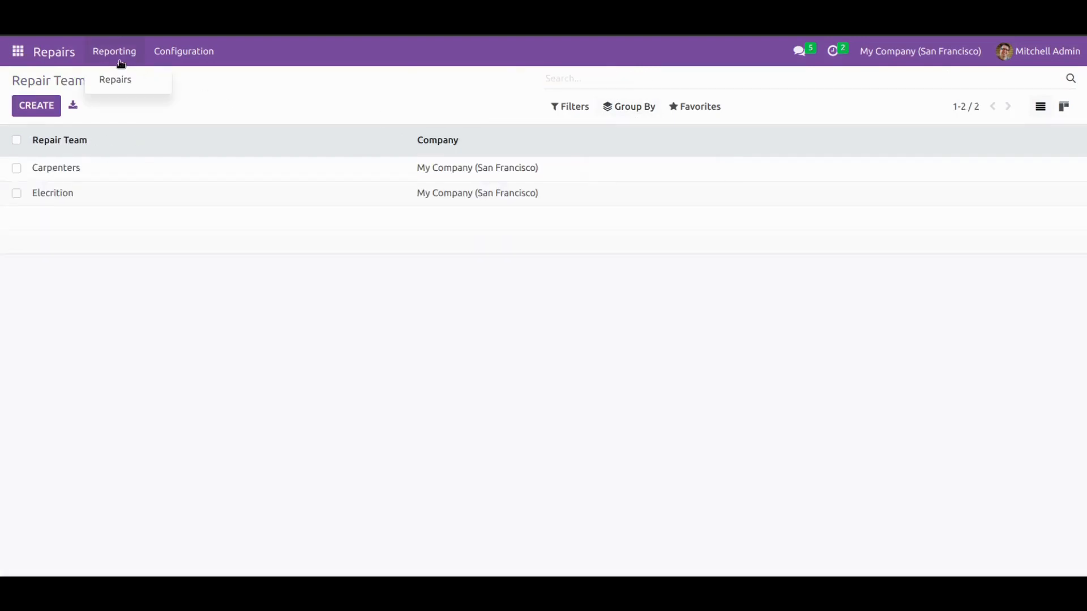
left_click(129, 86)
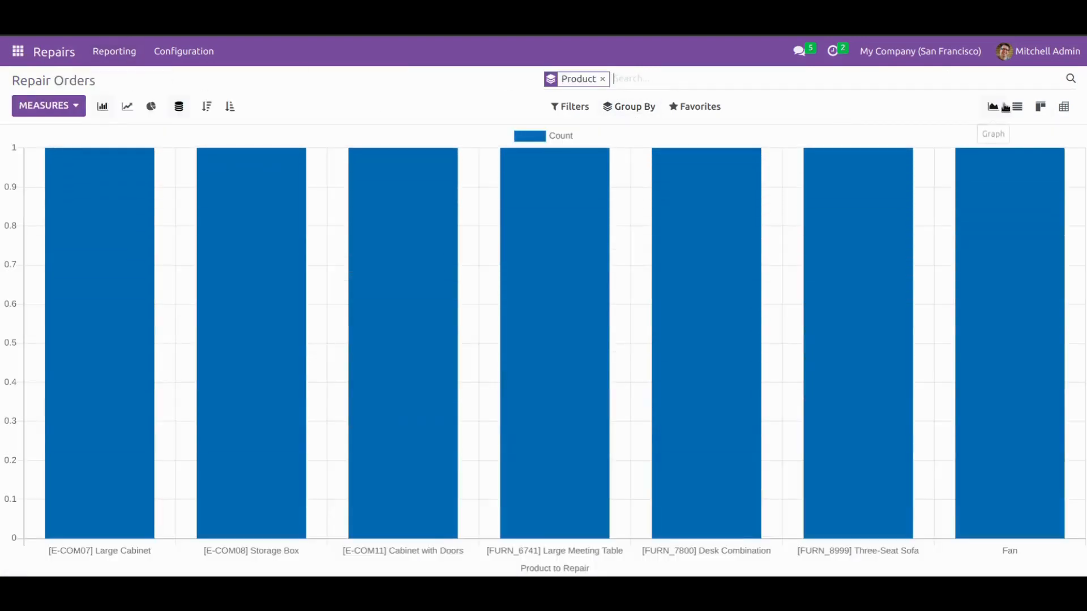
left_click(1016, 107)
left_click(602, 79)
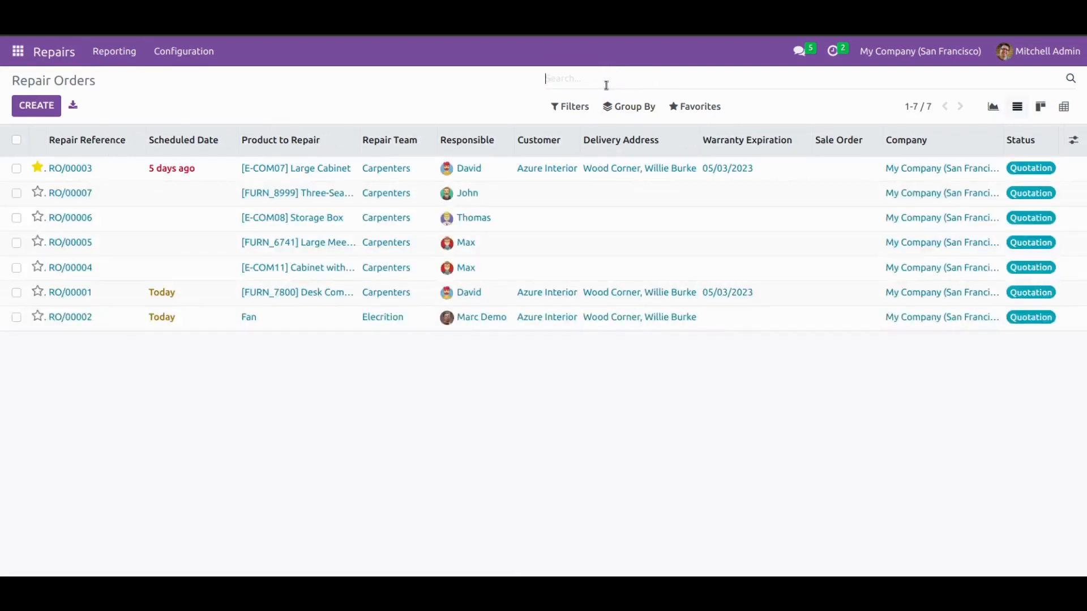
left_click(491, 170)
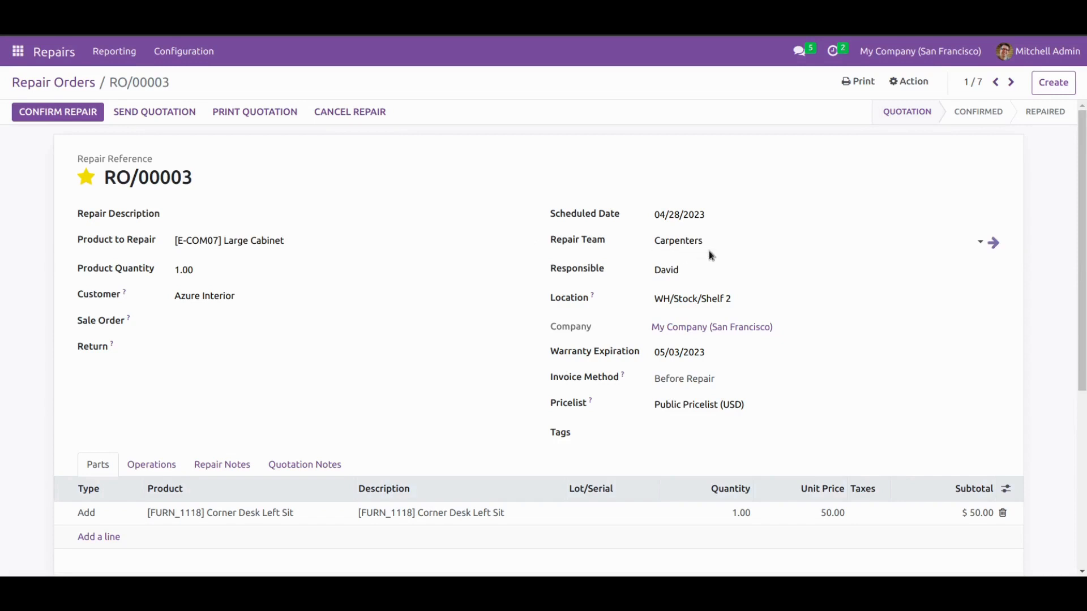
left_click(54, 91)
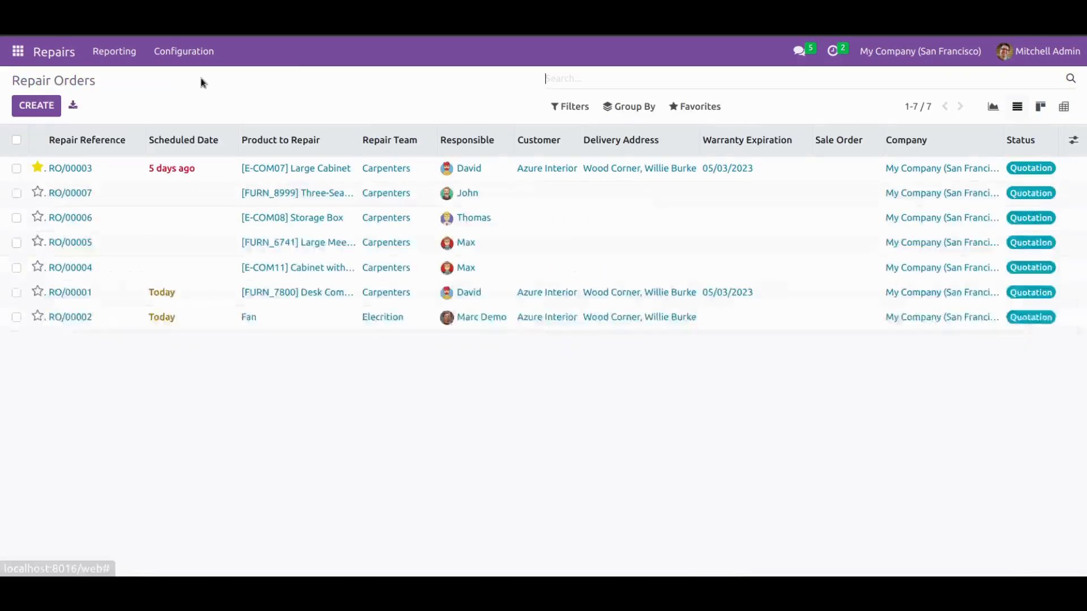
- Group the repair orders by Repair Team and expand the Carpenters and Elecrition groups
left_click(642, 105)
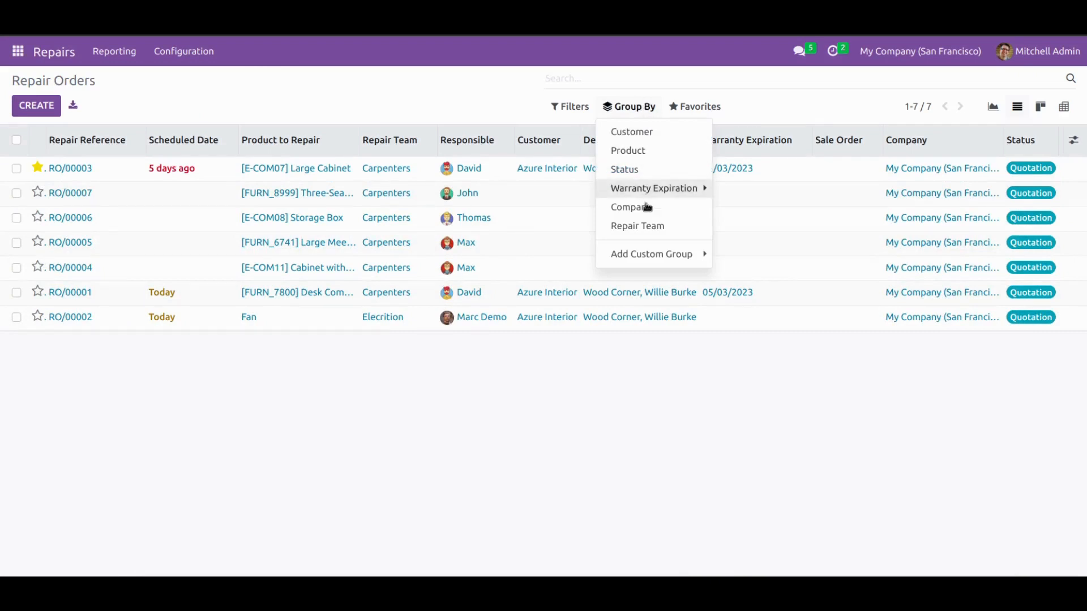
left_click(637, 226)
left_click(651, 254)
left_click(511, 379)
left_click(113, 167)
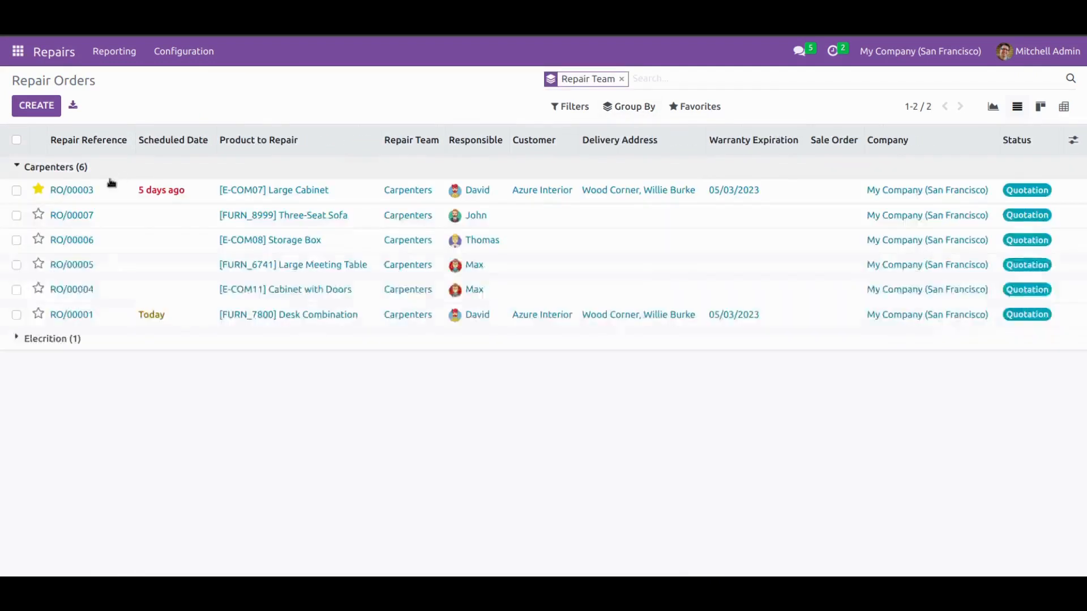
left_click(62, 338)
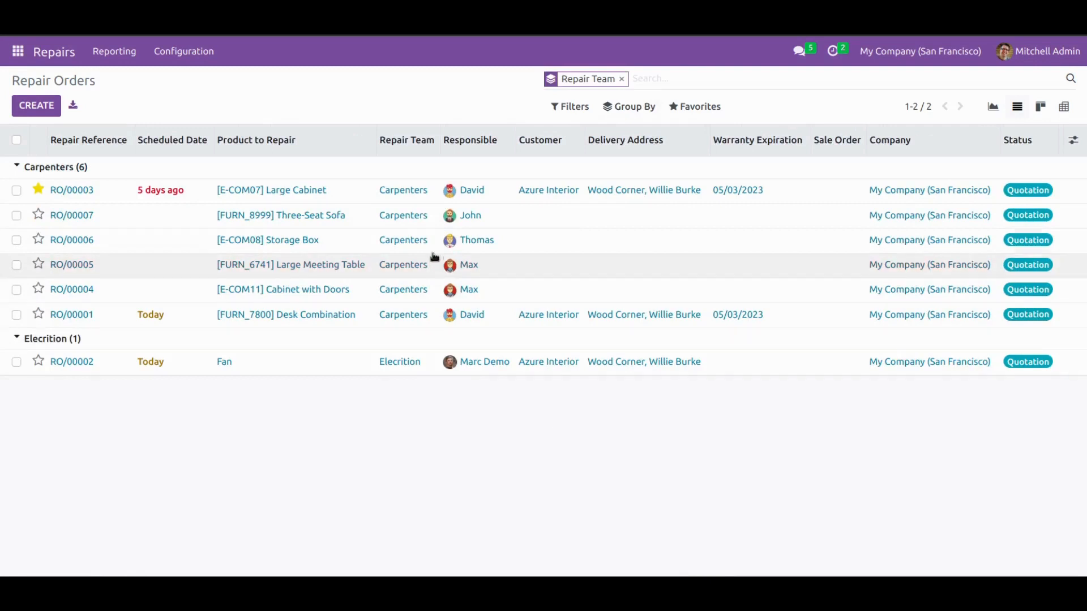
- Set the Repair Order access right of the first user in Settings to User : Own Documents Only
left_click(17, 54)
left_click(72, 209)
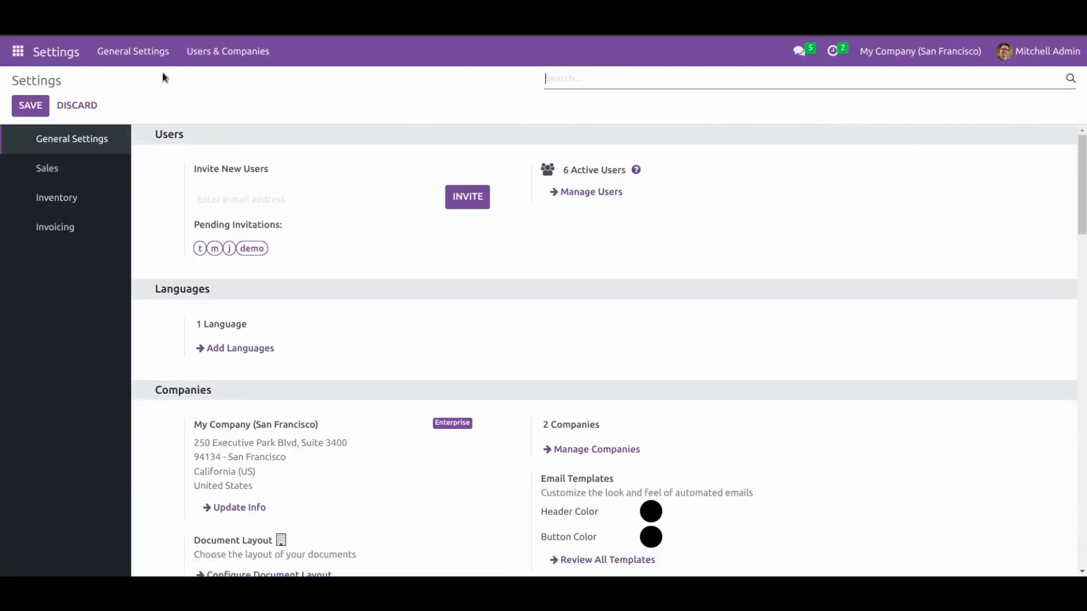
left_click(218, 51)
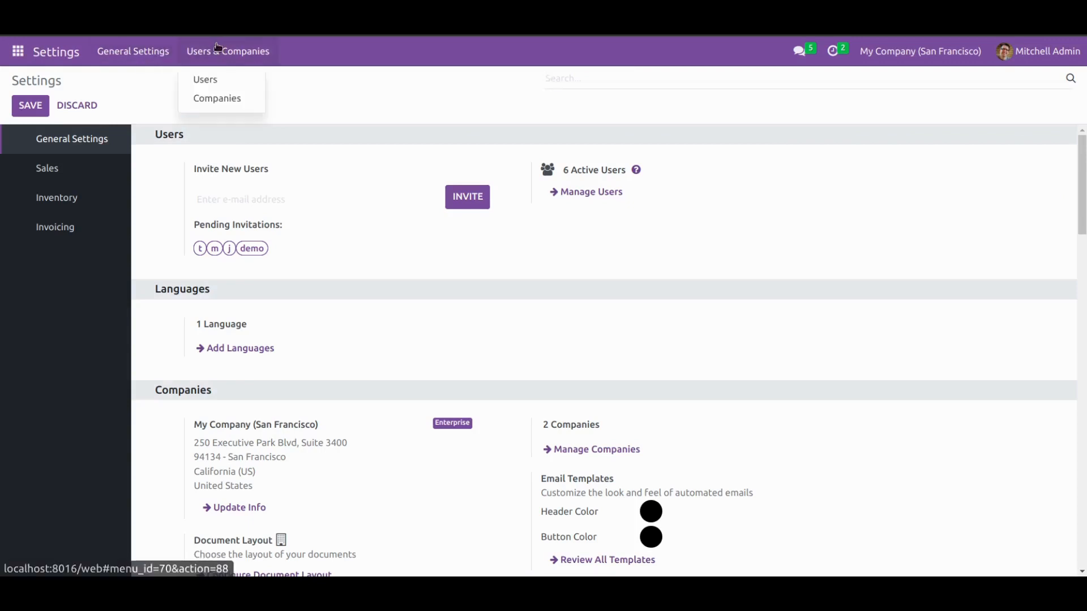
left_click(218, 78)
left_click(76, 169)
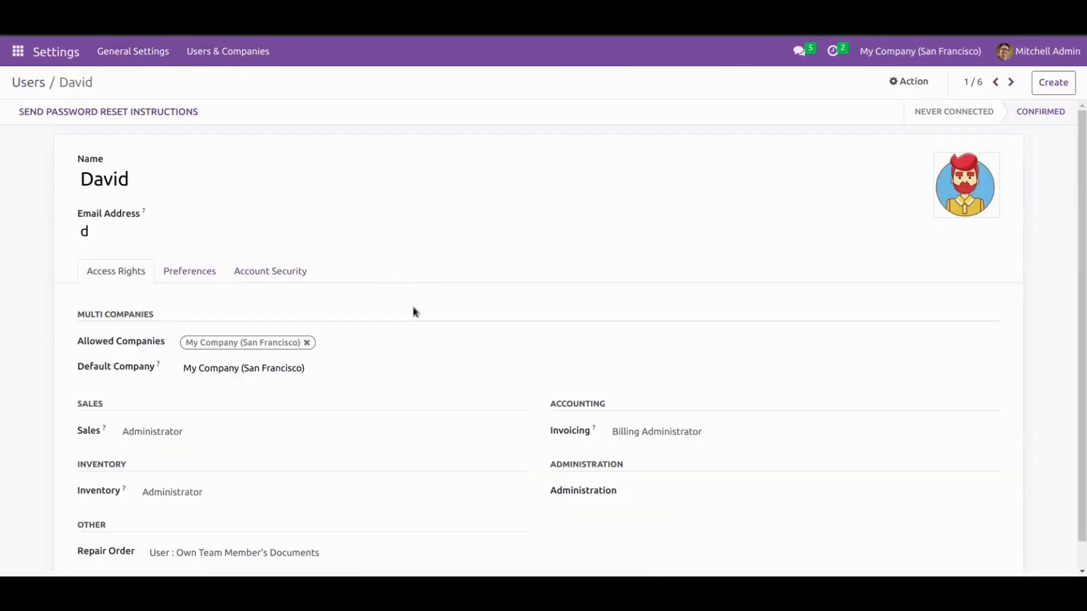
scroll(832, 340, "down", 1)
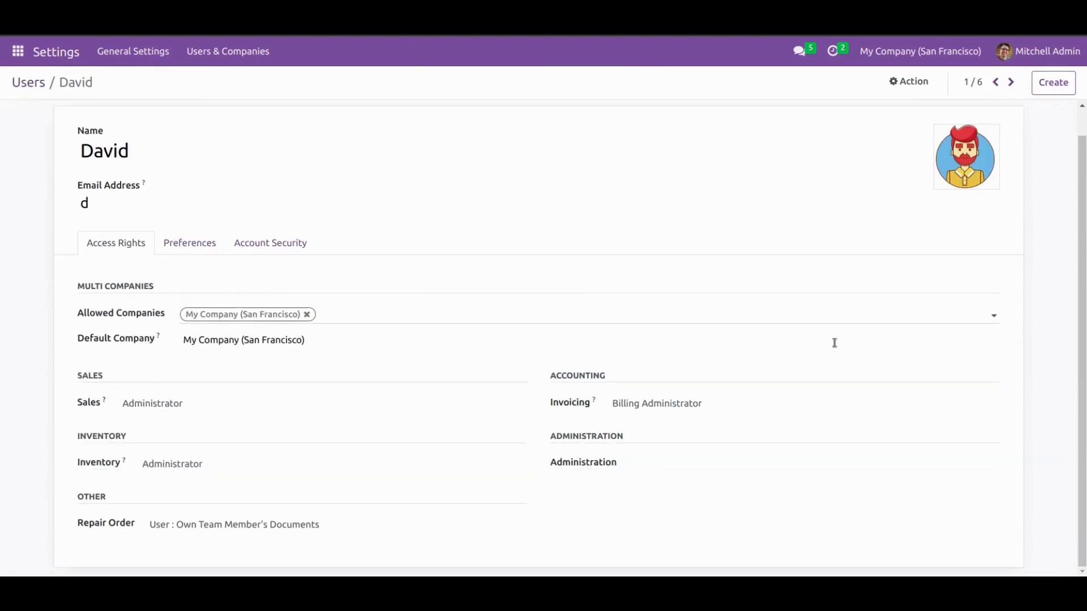
left_click(267, 479)
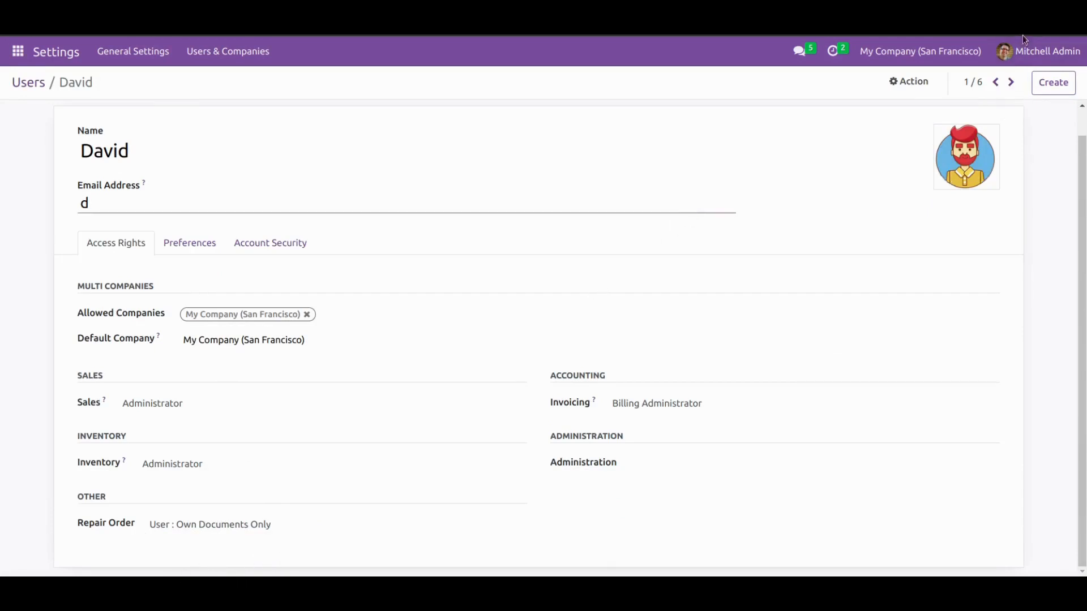
- Log in as the restricted user with the account's email and password, and open that user's repair orders
left_click(1023, 52)
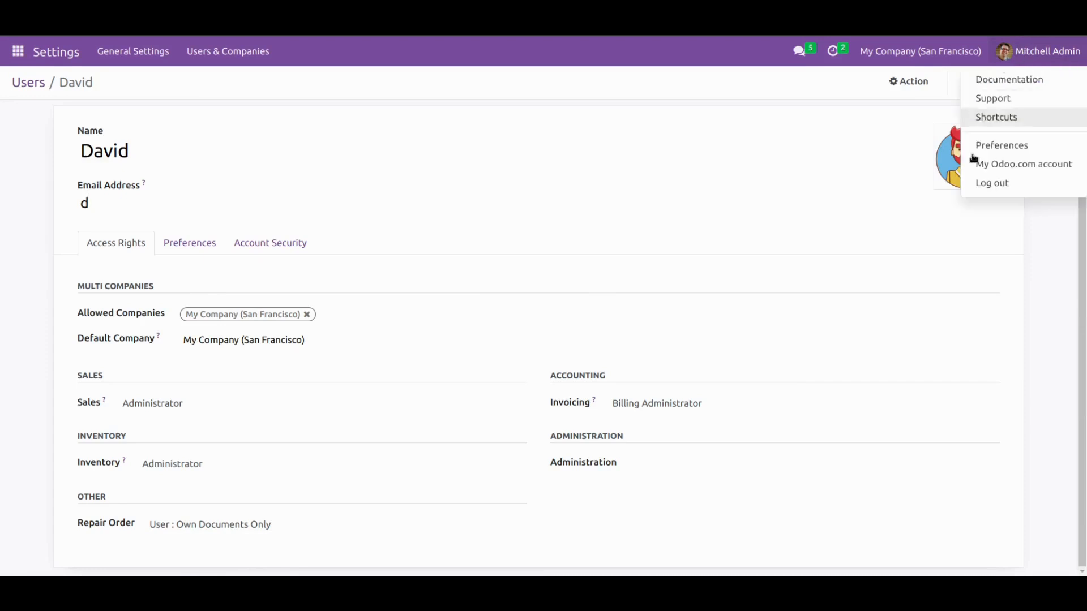
left_click(984, 183)
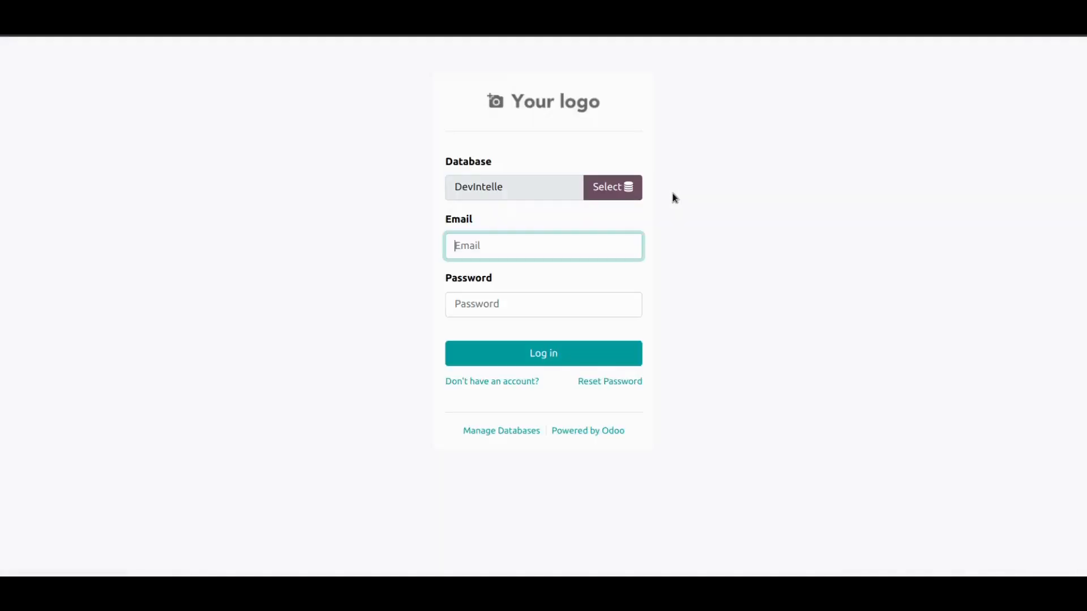
type("d")
key("Tab")
type("d")
key("Tab")
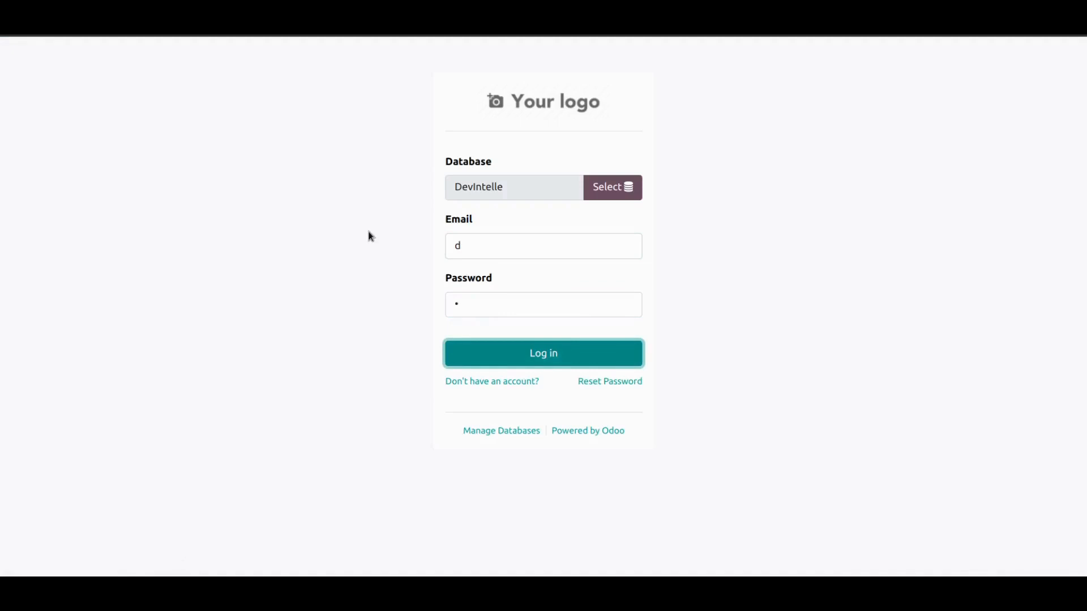
key("Return")
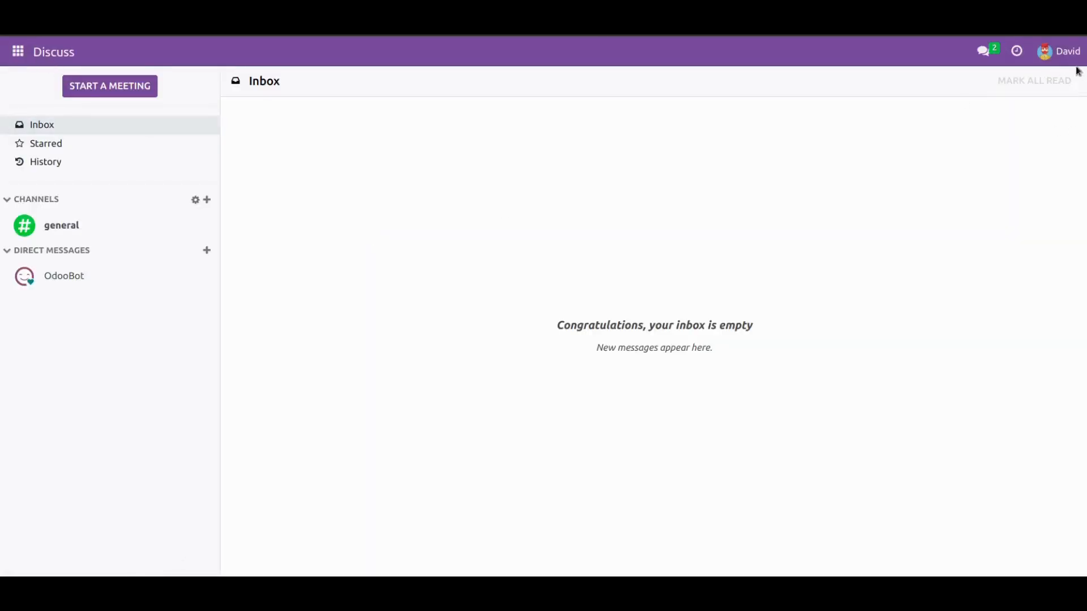
left_click(18, 52)
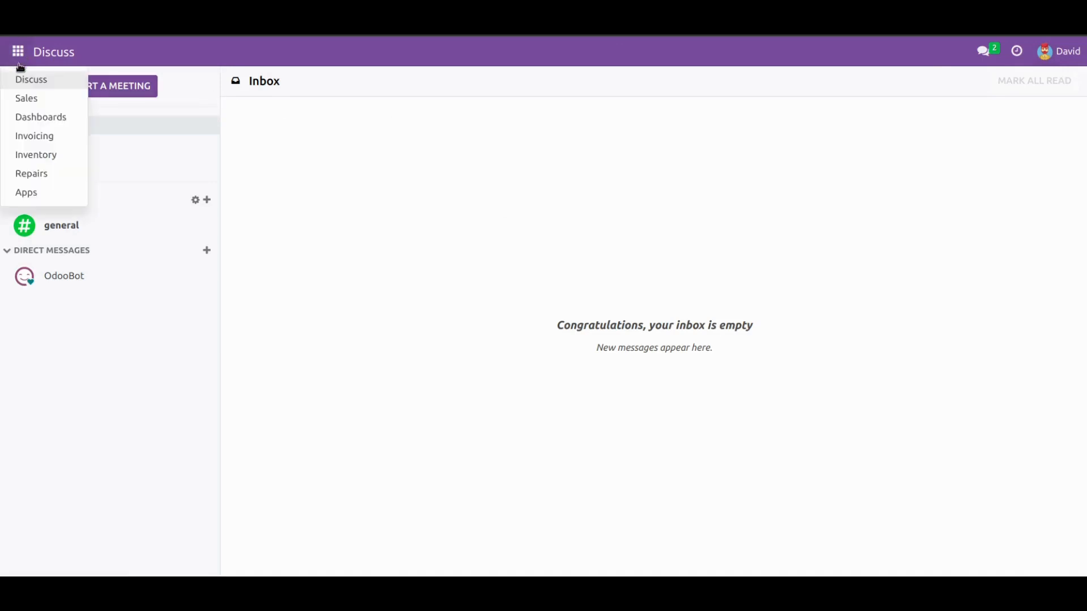
left_click(39, 173)
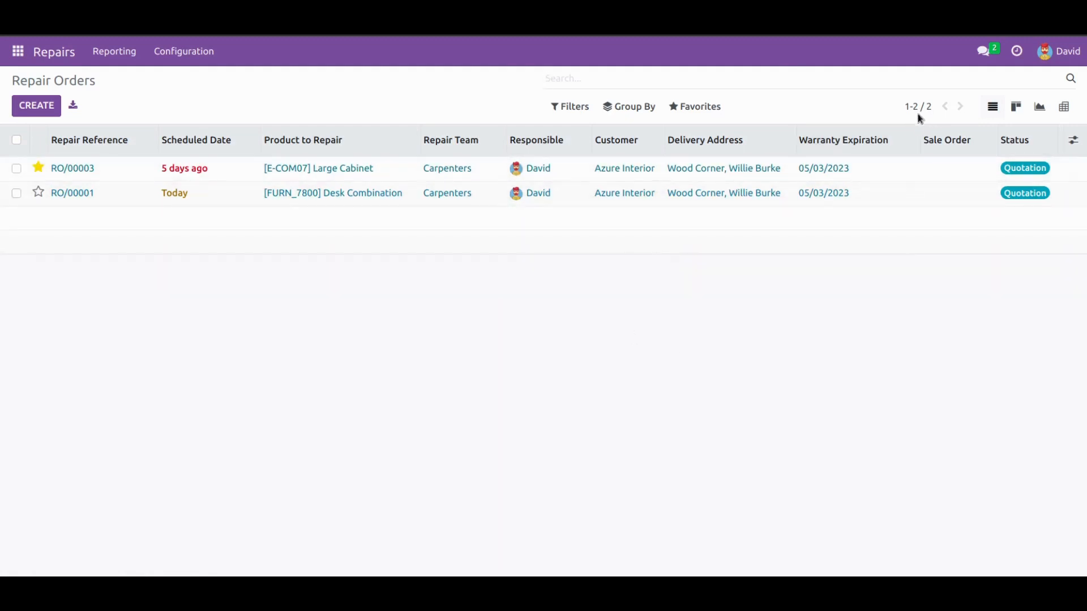
- Log out of the restricted account and log back in as administrator with the account's email and password
left_click(1056, 54)
left_click(1000, 185)
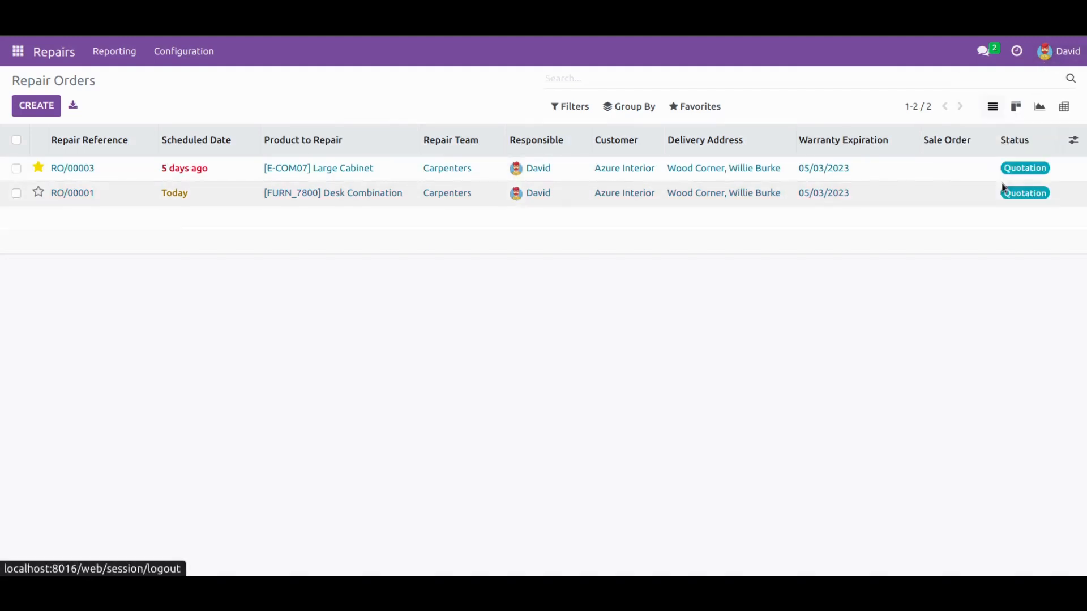
key("Tab")
type("a")
key("Tab")
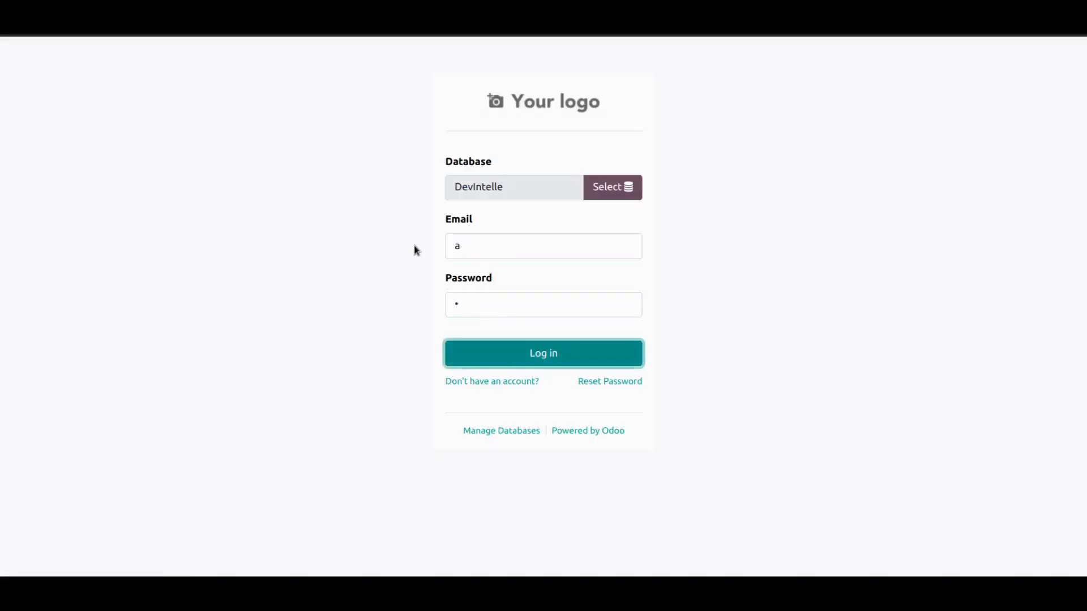
key("Return")
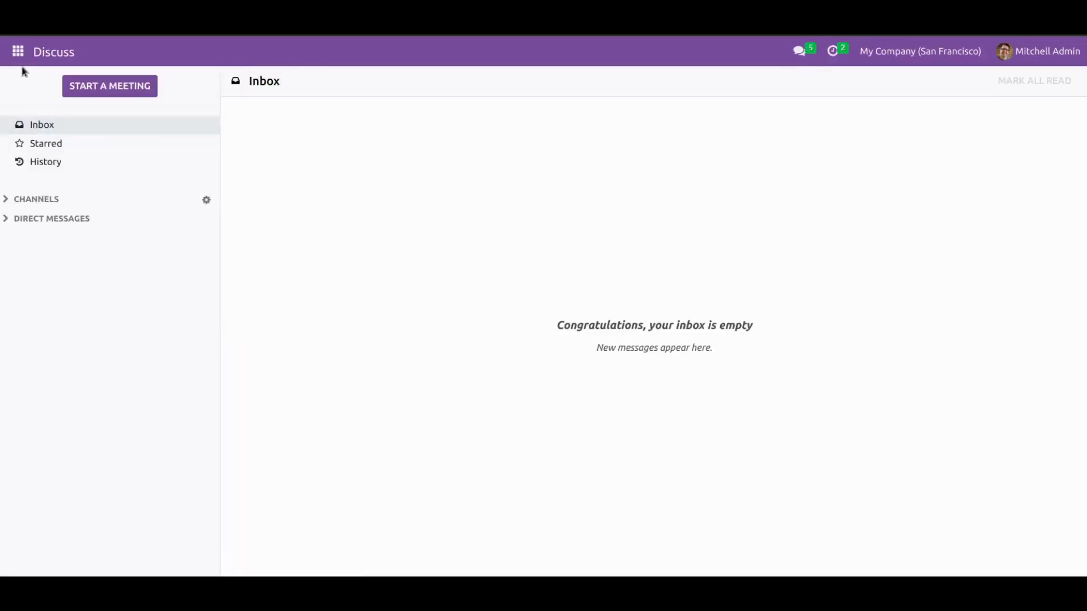
- Set the Repair Order access right of the first user in Settings to User : Own Team Member's Documents and save
left_click(18, 51)
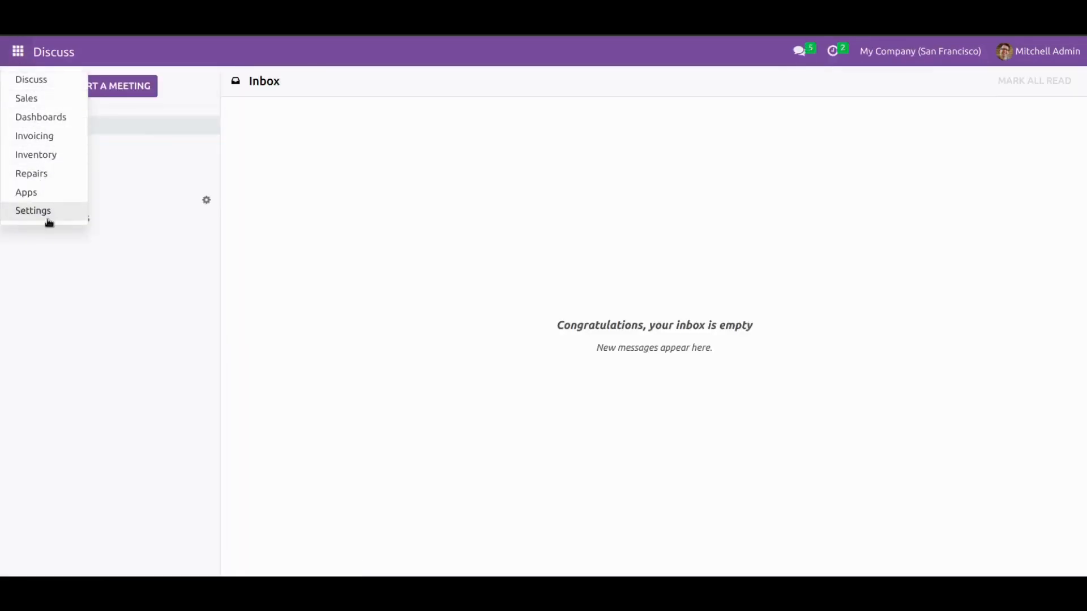
left_click(48, 220)
left_click(206, 52)
left_click(205, 79)
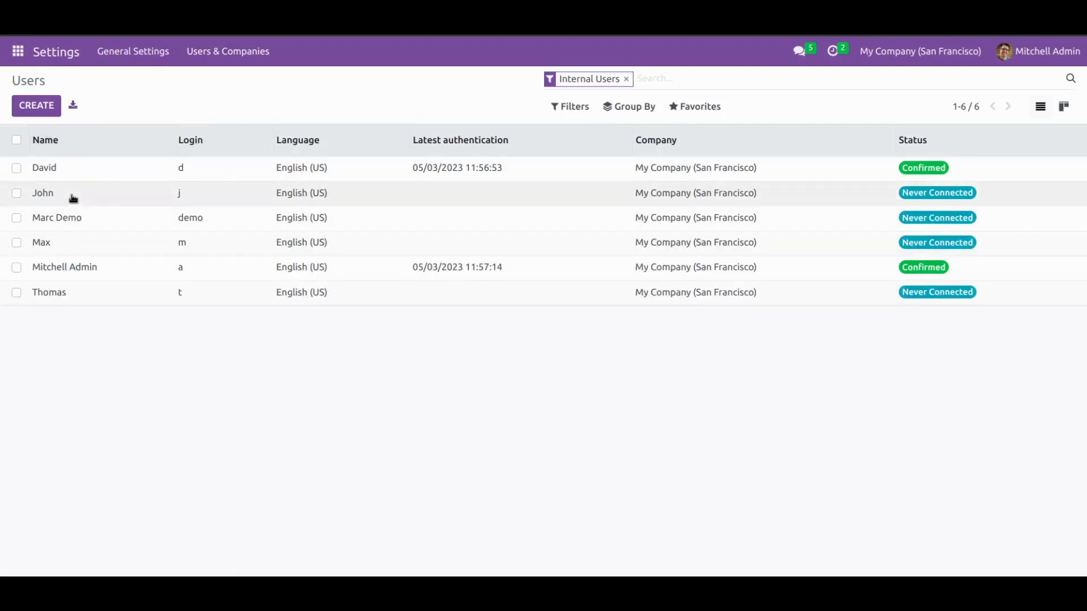
left_click(74, 180)
scroll(346, 308, "down", 1)
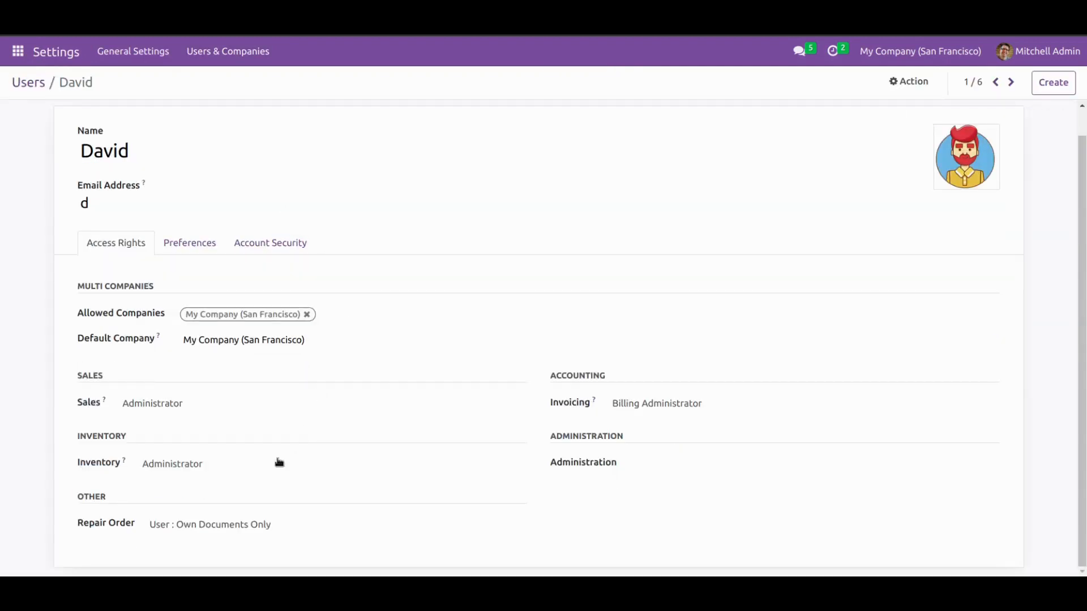
left_click(239, 526)
left_click(239, 488)
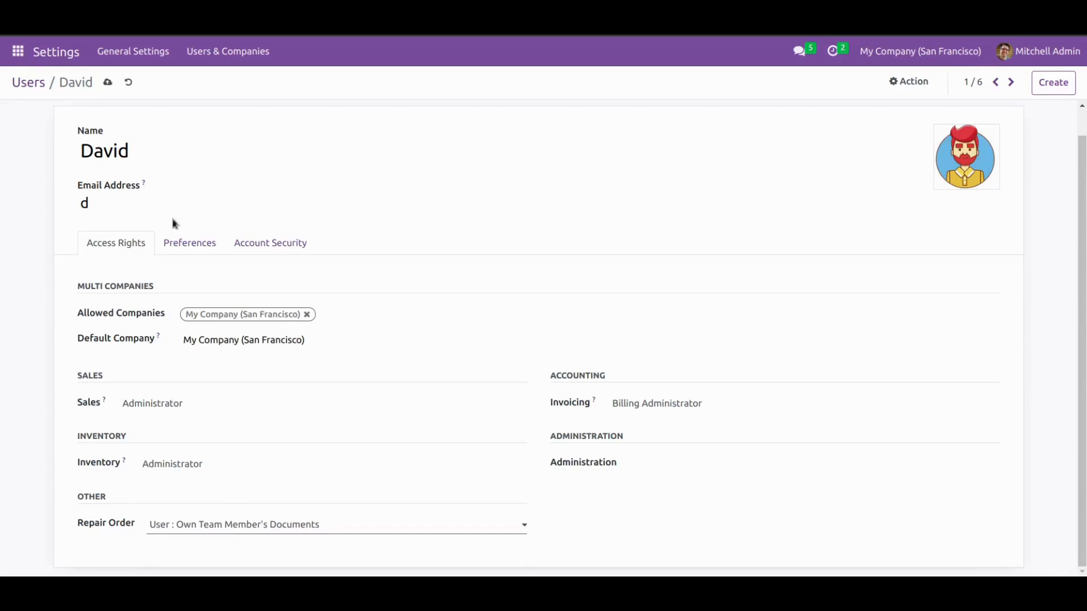
left_click(109, 81)
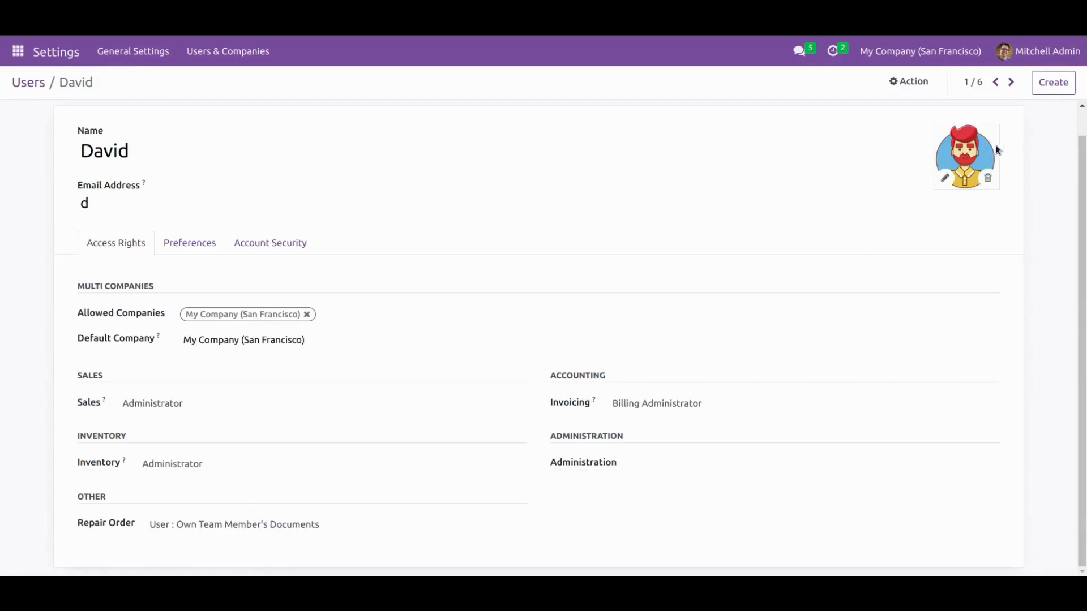
- Log out, log in as the user whose access right was changed with the account's email and password, and open the repair orders
left_click(1040, 56)
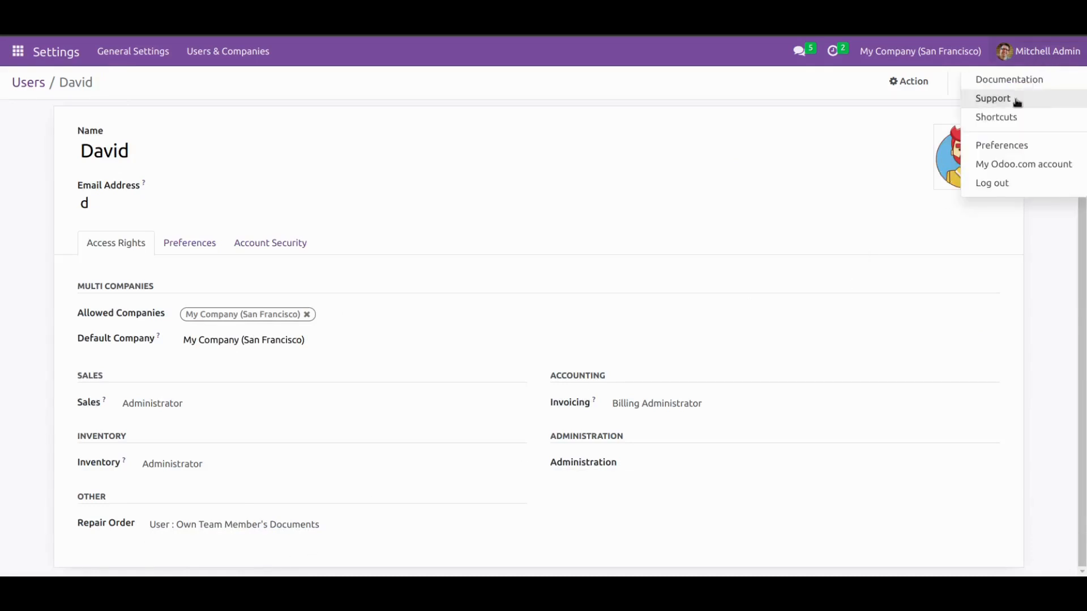
left_click(991, 182)
type("s")
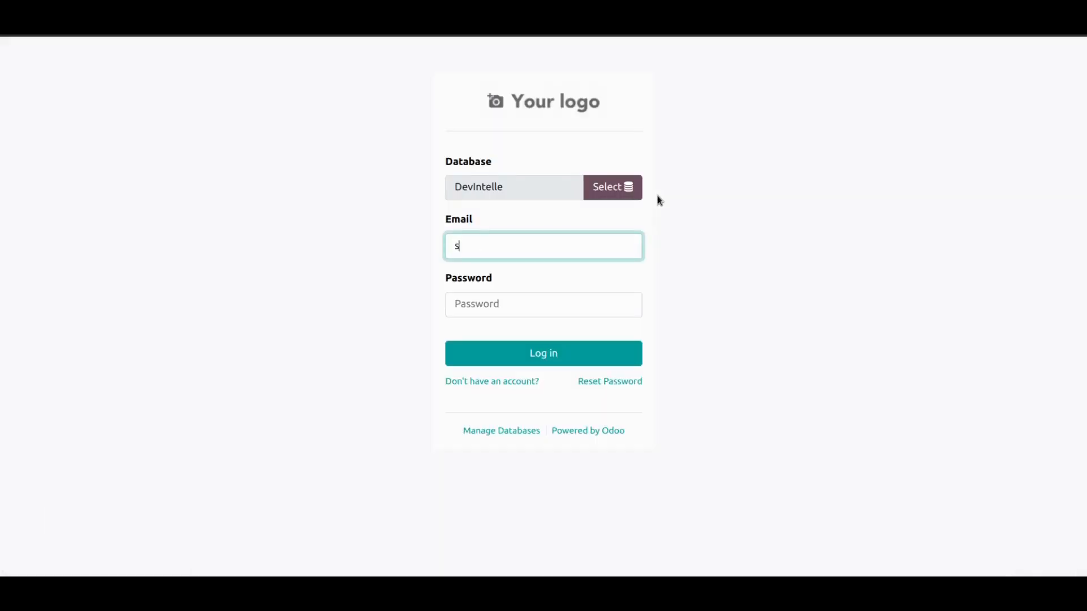
key("BackSpace")
type("d")
key("Tab")
type("•")
key("Tab")
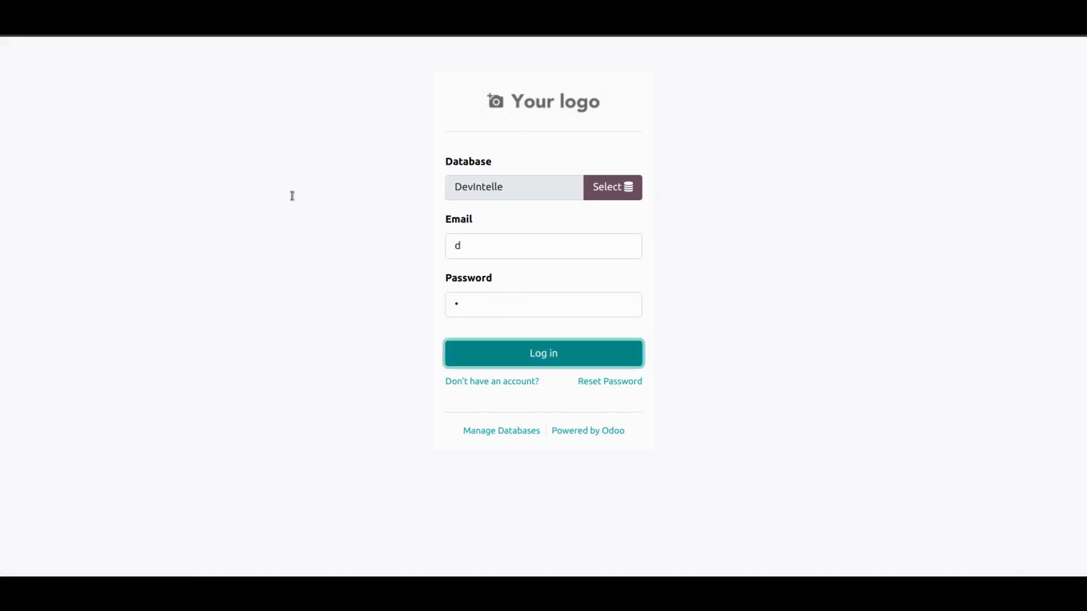
key("Return")
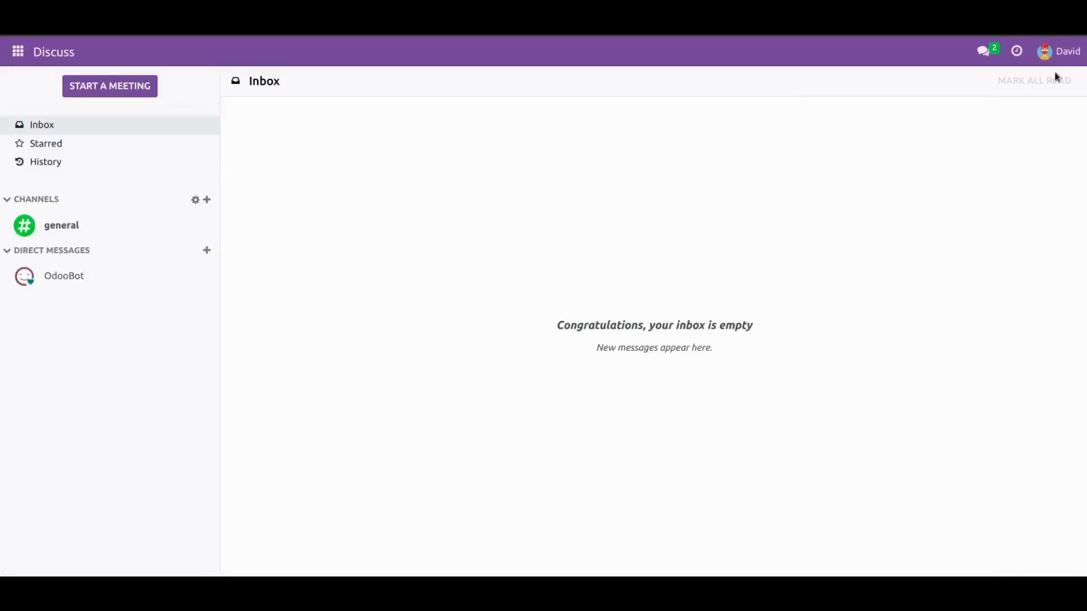
left_click(27, 52)
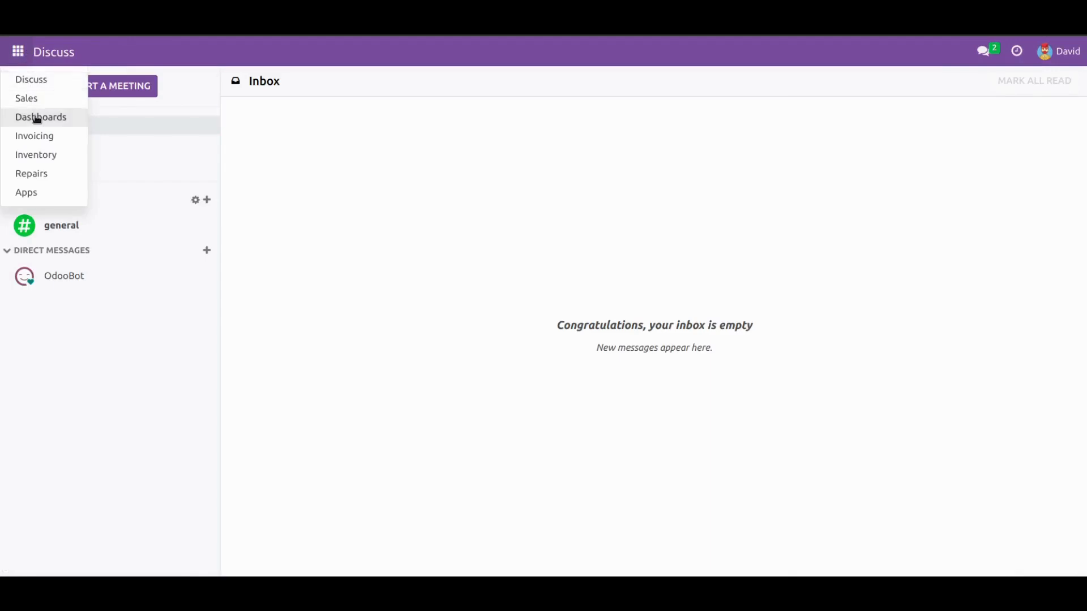
left_click(40, 173)
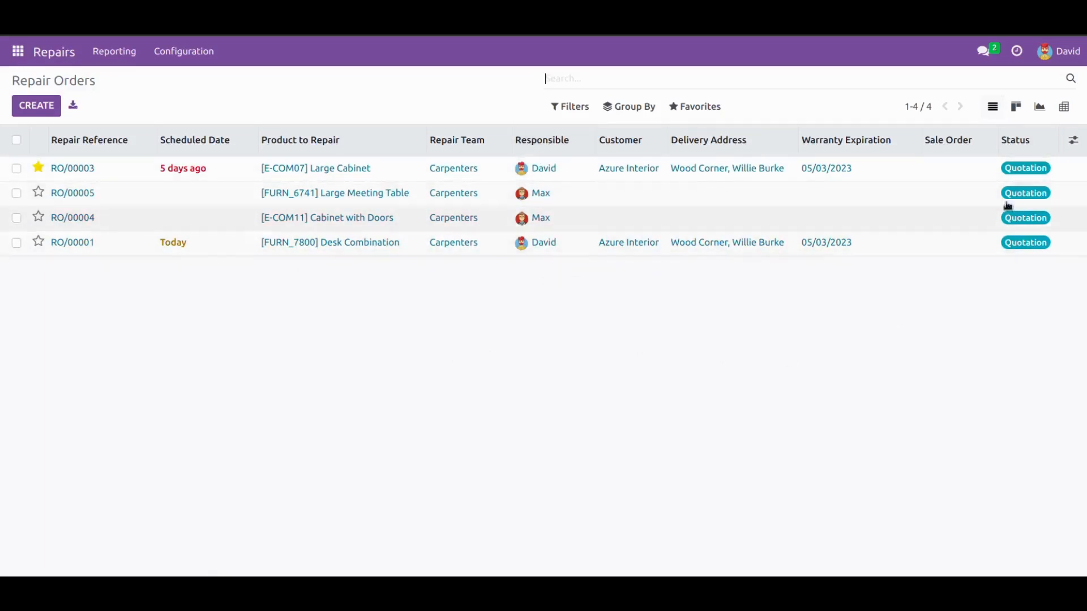
- Log out of the team member's account and log in with the administrator's email and password
left_click(1062, 52)
left_click(1006, 181)
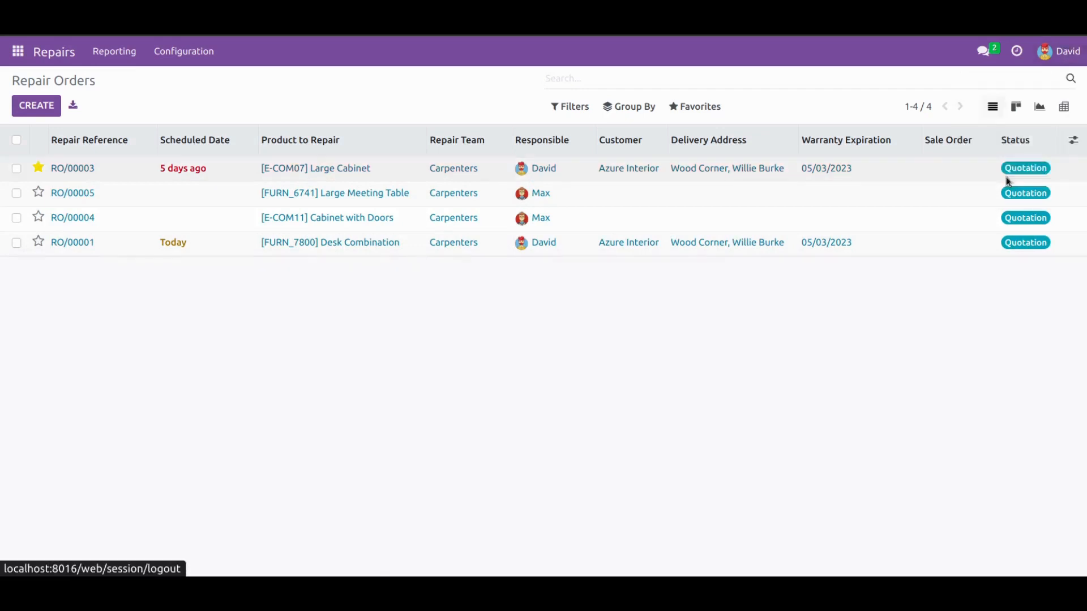
type("a")
key("Tab")
type("a")
key("Tab")
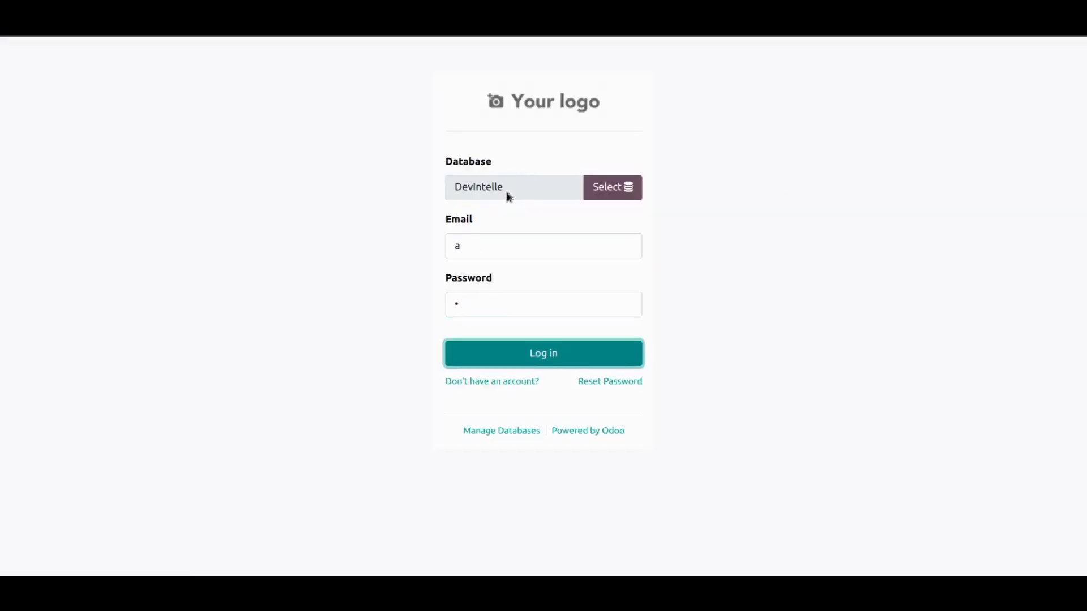
key("Return")
- Check the team leader and team members of the Carpenters and Elecrition repair teams
left_click(17, 51)
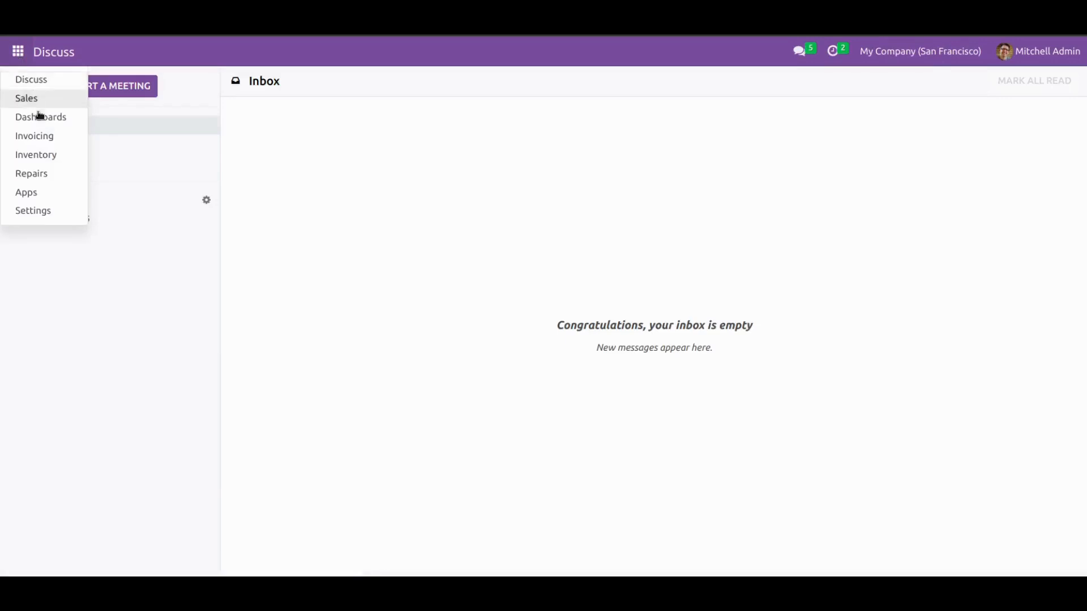
left_click(51, 180)
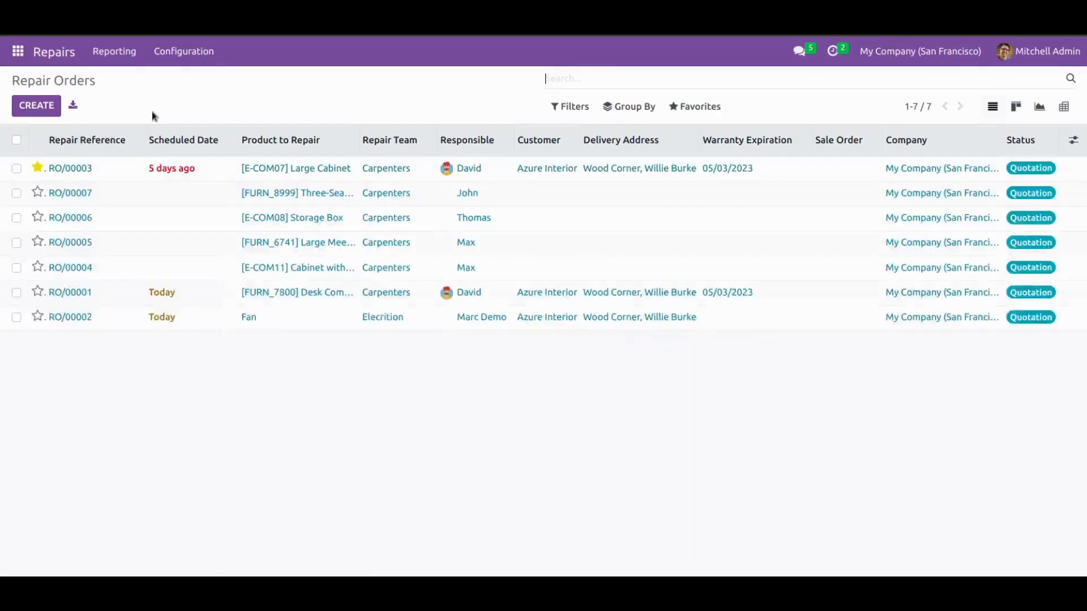
left_click(205, 54)
left_click(192, 78)
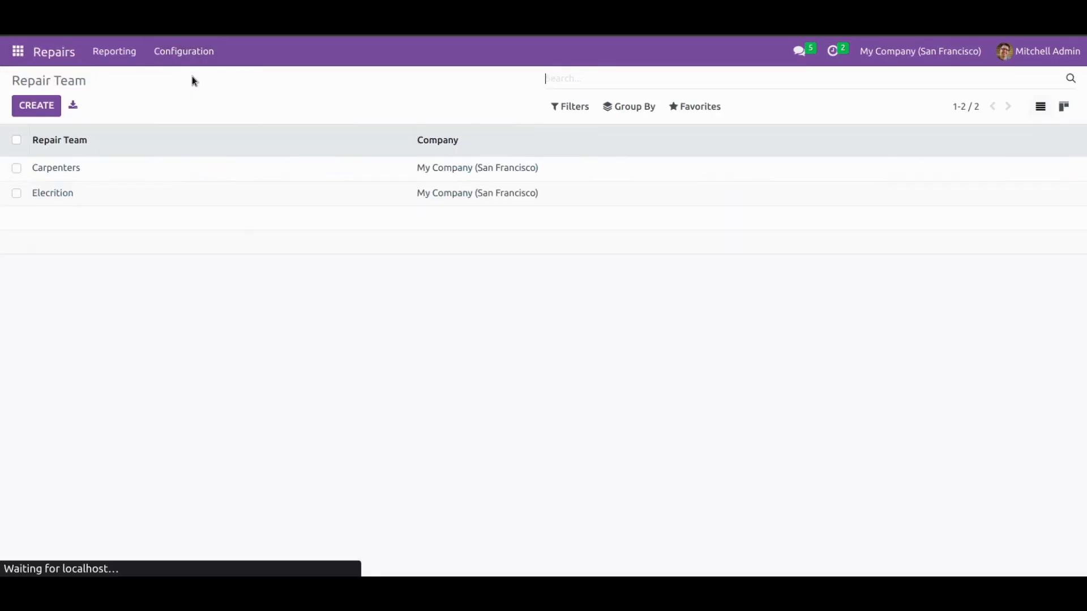
left_click(141, 172)
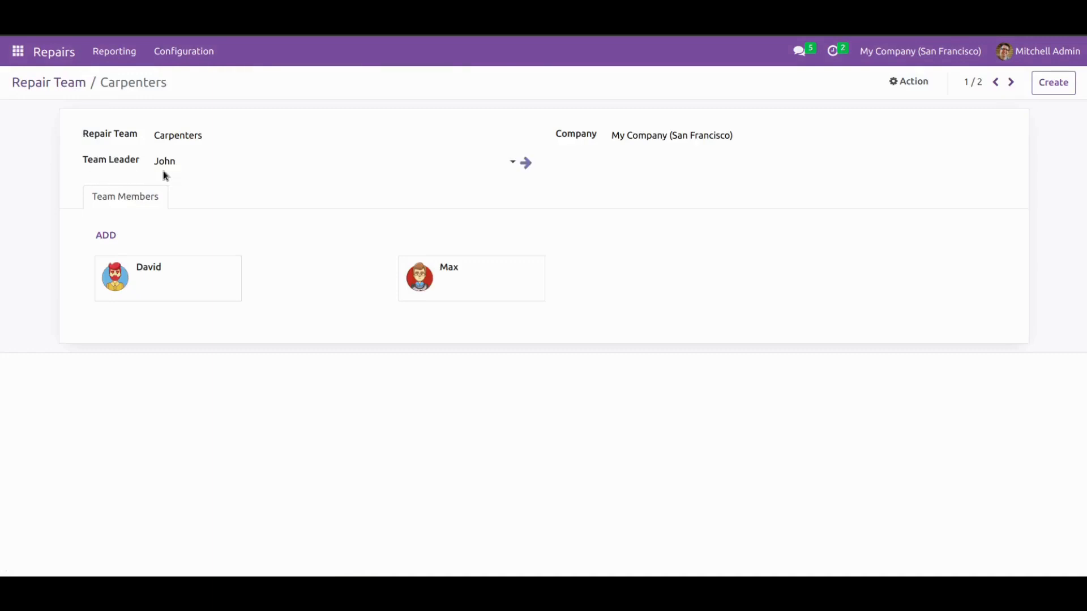
left_click(1010, 83)
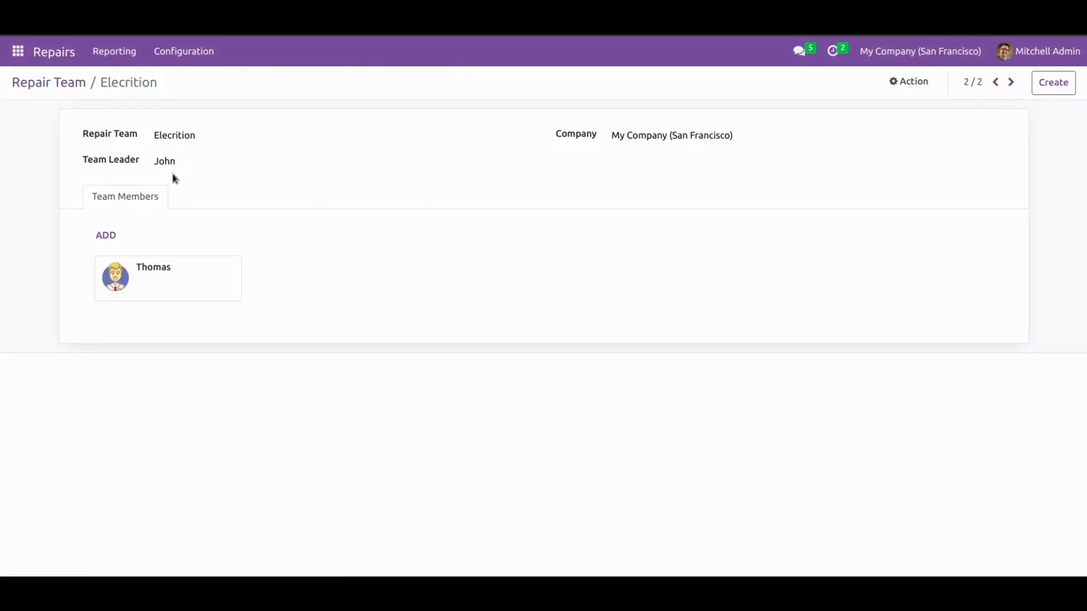
- Open the team leader's user record in Settings to check the Repair Order access right
left_click(18, 52)
left_click(60, 210)
left_click(234, 52)
left_click(229, 79)
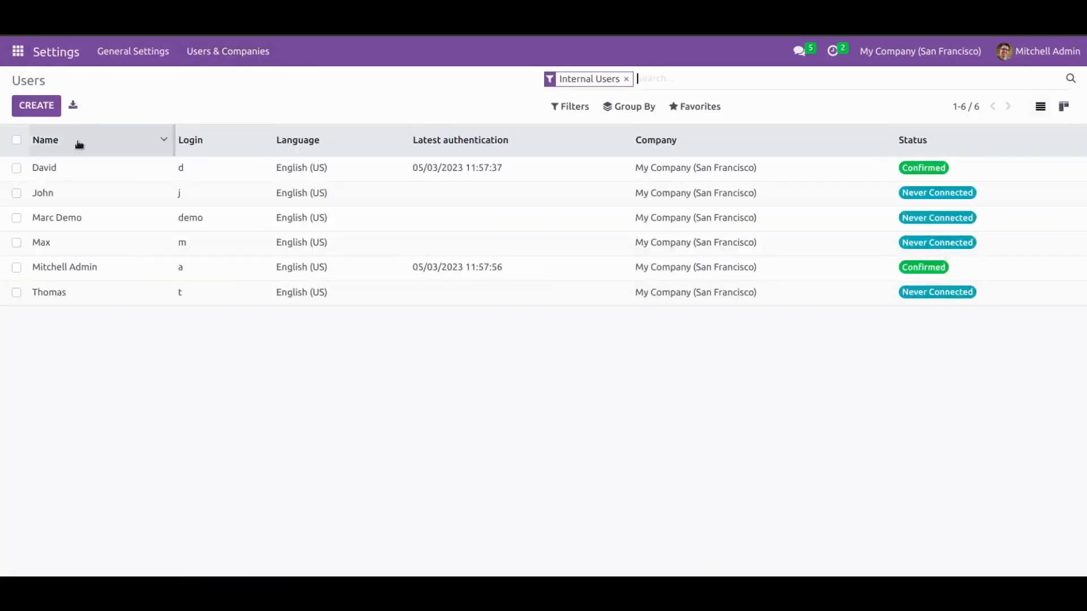
left_click(69, 195)
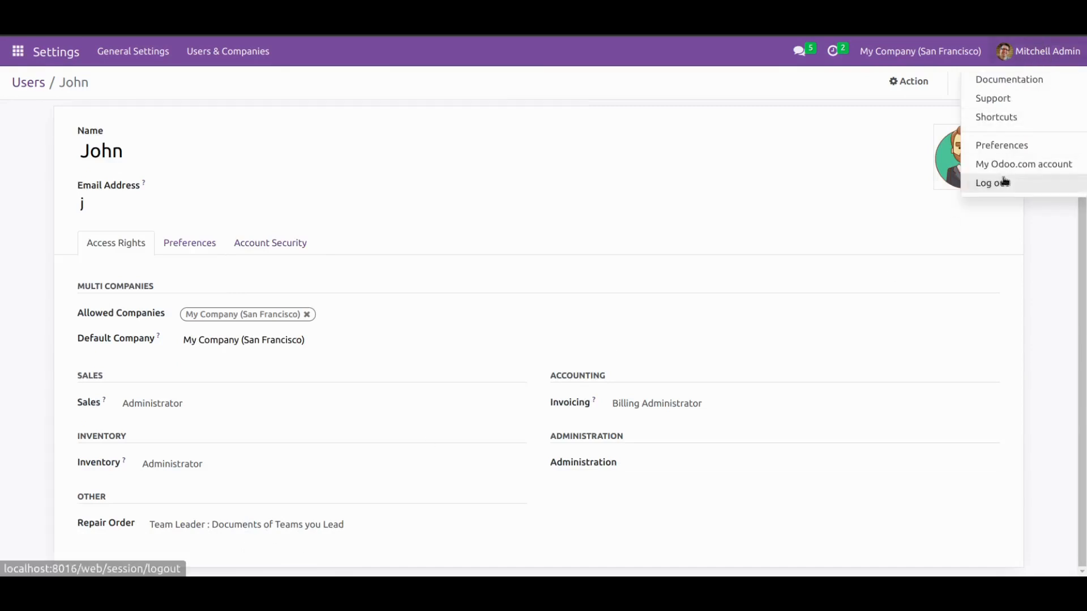
- Log out, log in as the team leader with the account's email and password, and open the leader's repair orders
left_click(999, 181)
type("j")
key("Tab")
type("j")
key("Tab")
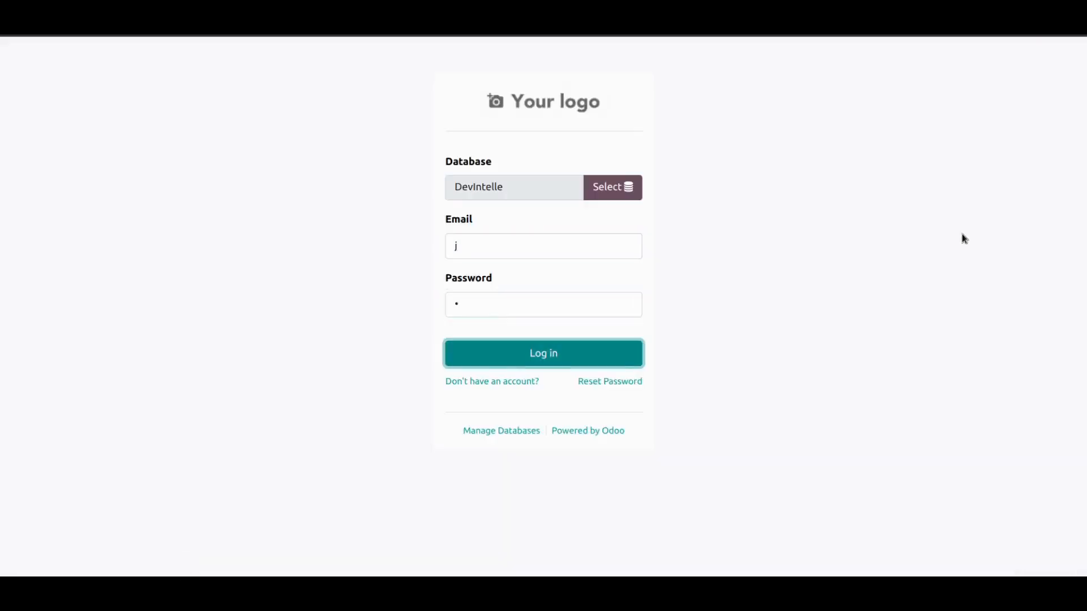
key("Return")
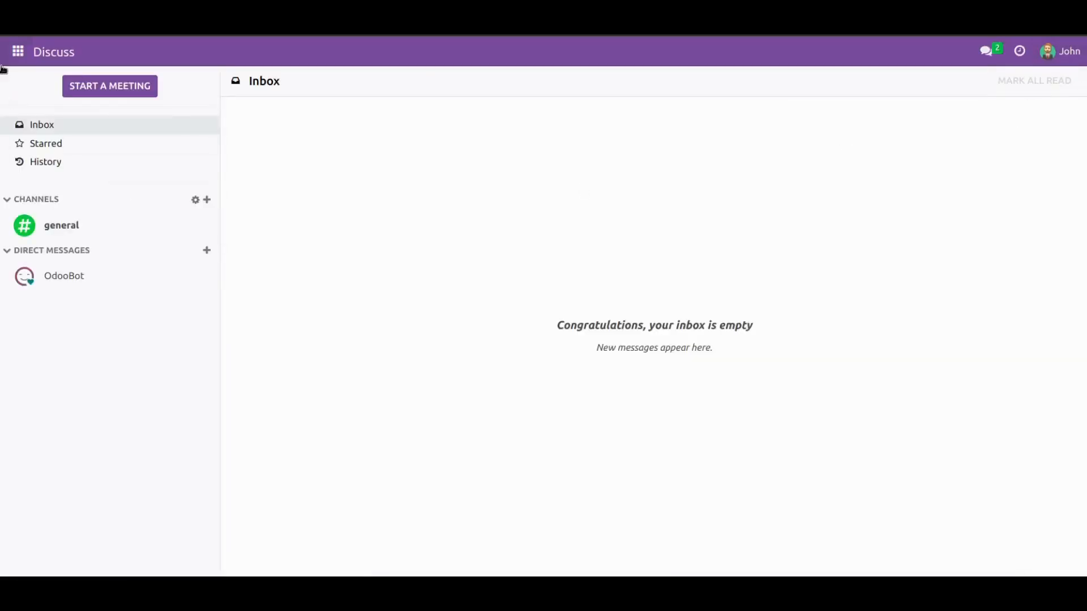
left_click(18, 51)
left_click(52, 176)
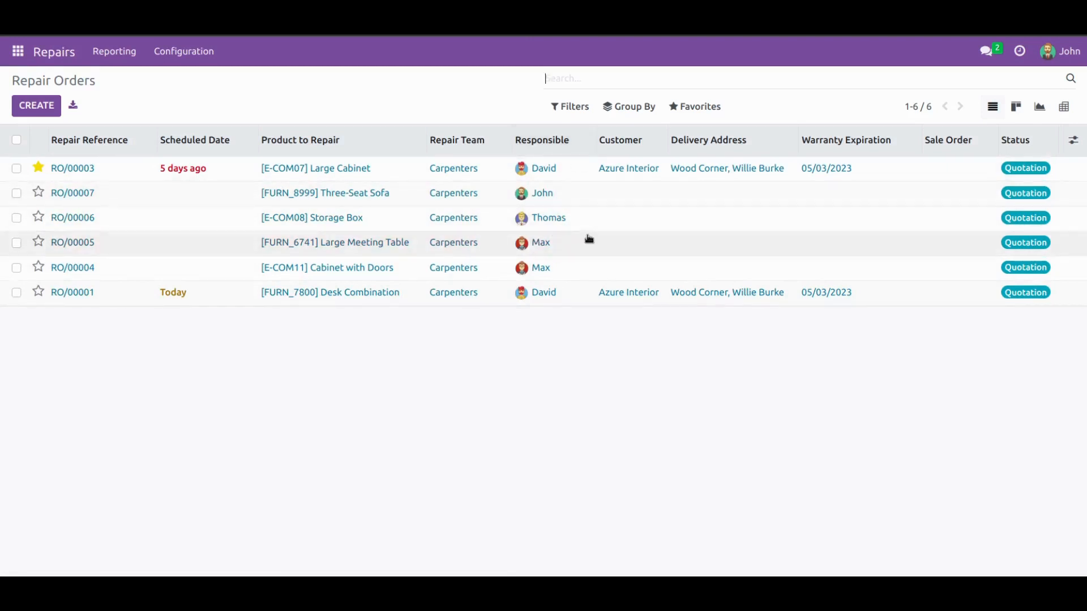
- Group the team leader's repair orders by Repair Team and expand the Carpenters group
left_click(644, 111)
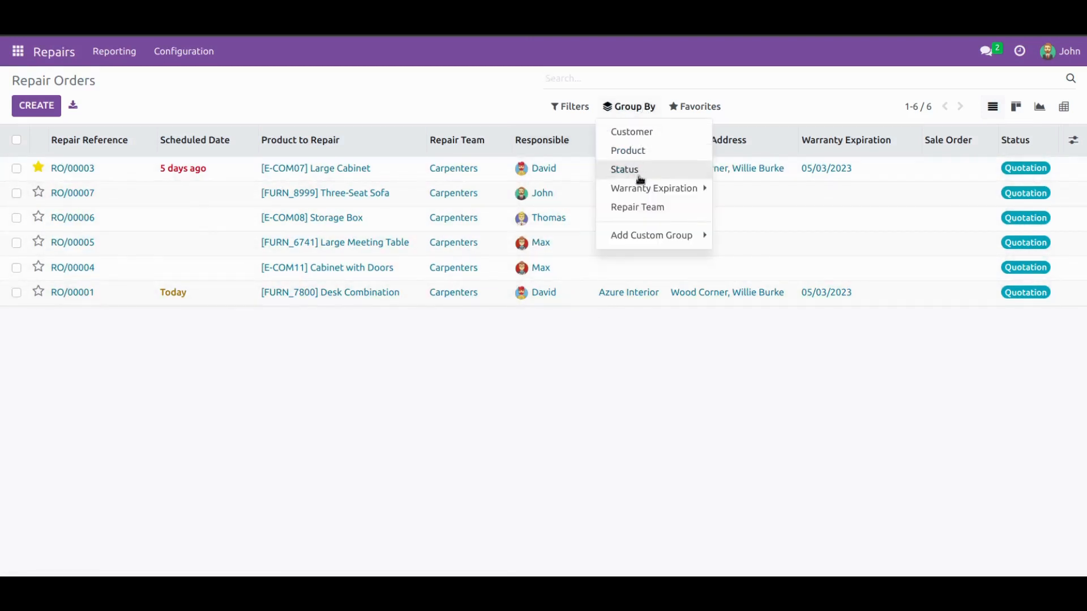
left_click(637, 208)
left_click(182, 171)
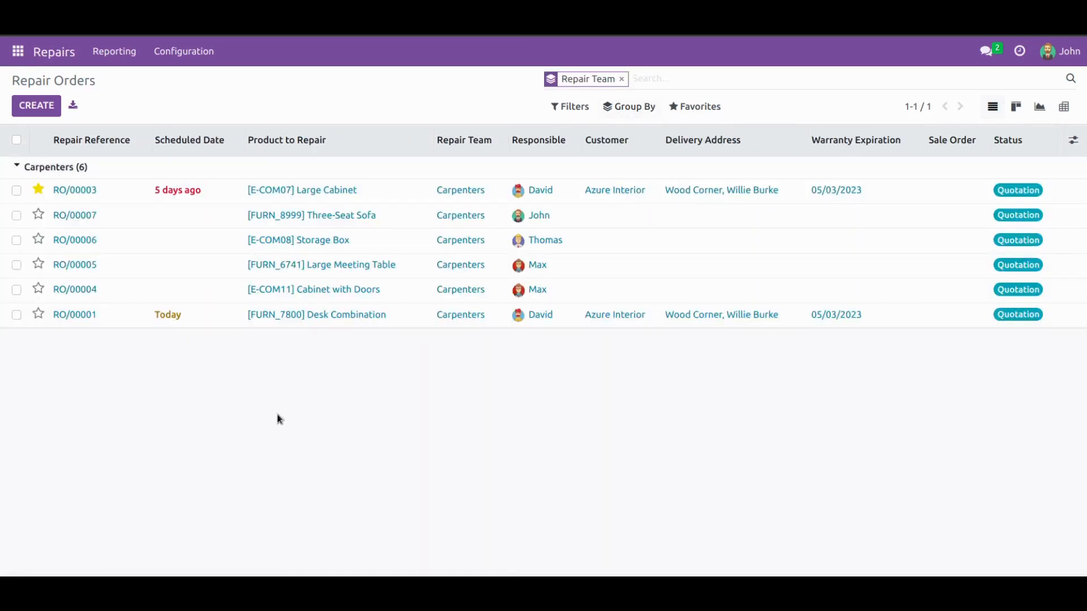